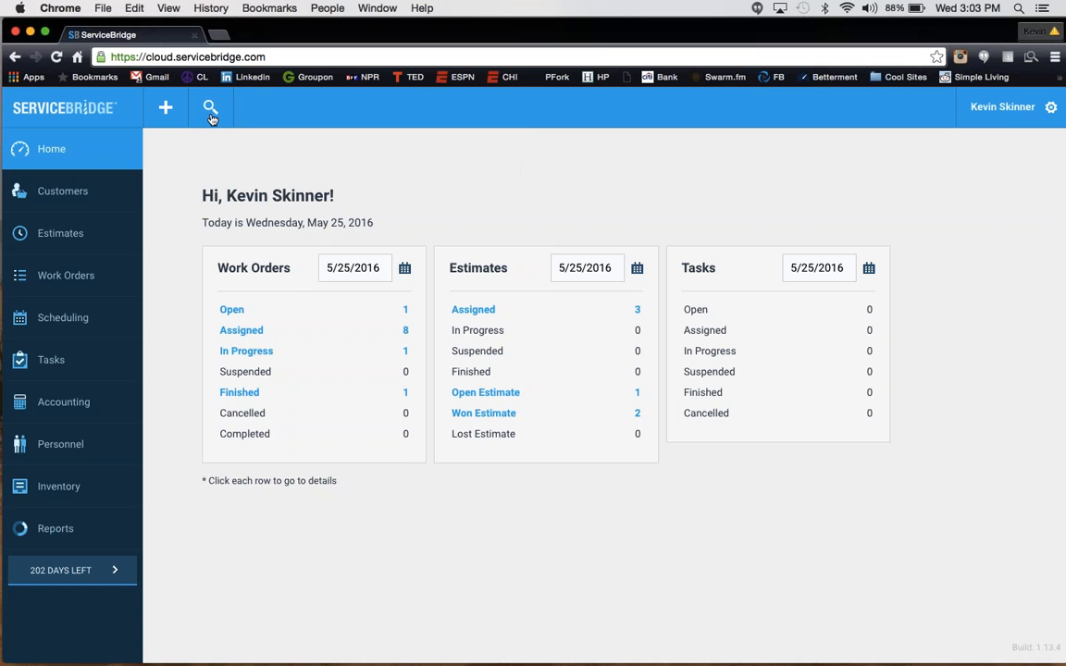
- Search all records for "Wrigley" and review the matching customers, contacts, work orders and invoices
click(211, 111)
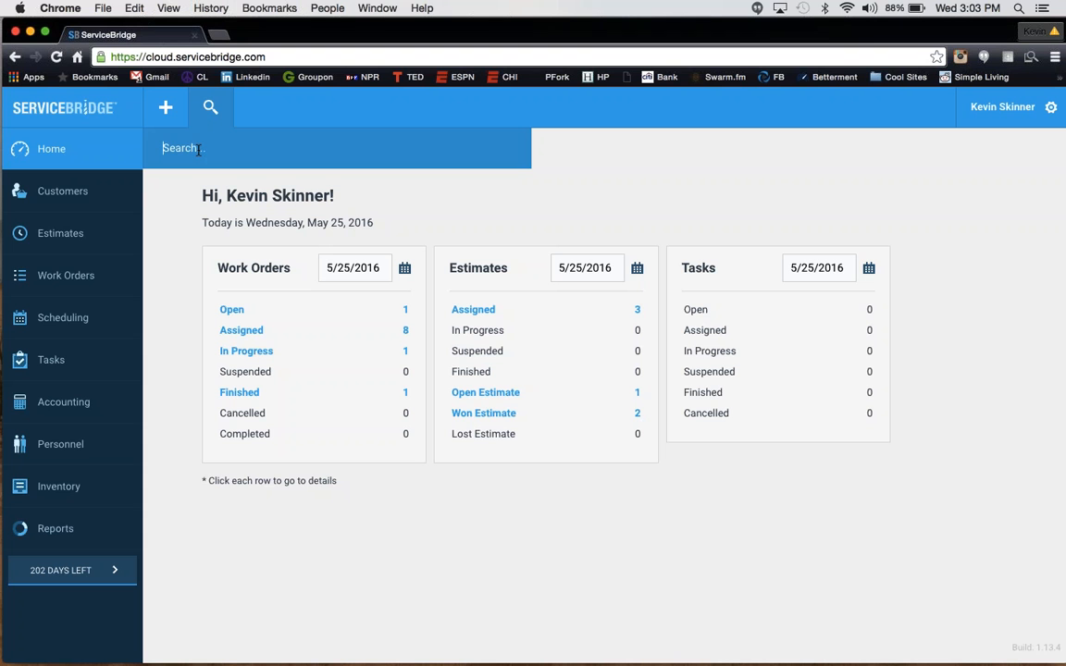
text(Wrigley)
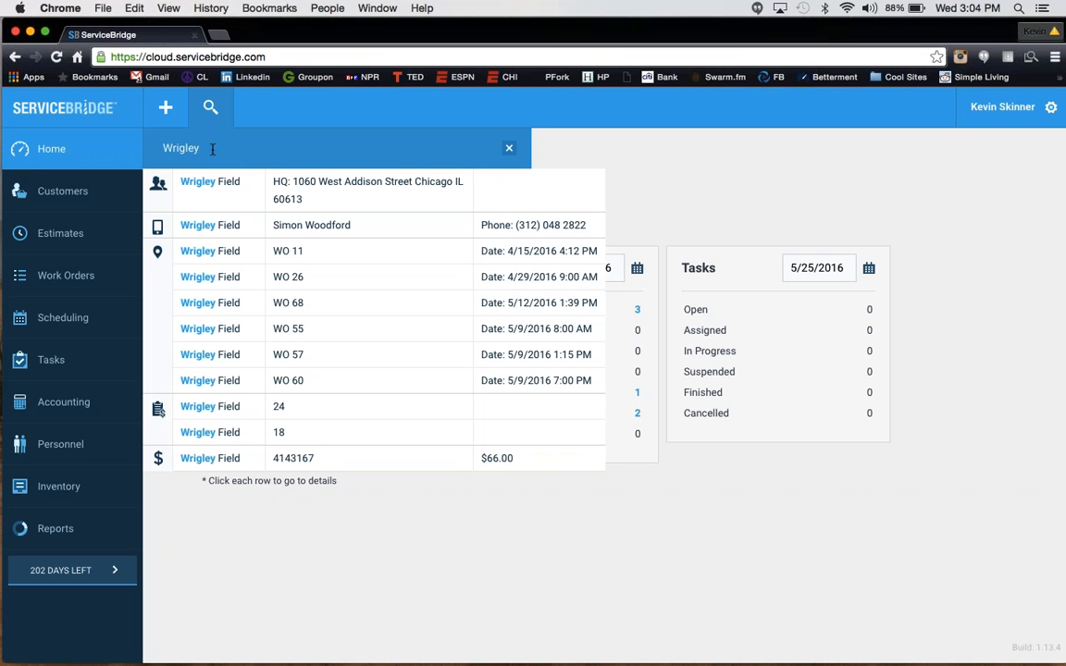
key(Return)
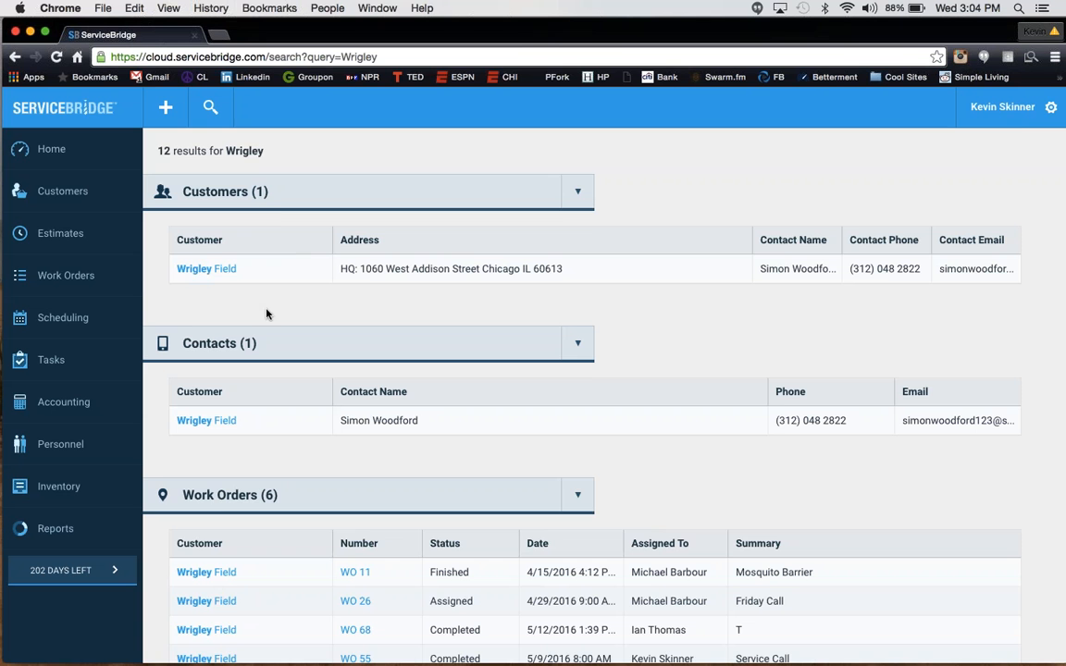
scroll(282, 317, down, 2)
scroll(292, 322, down, 10)
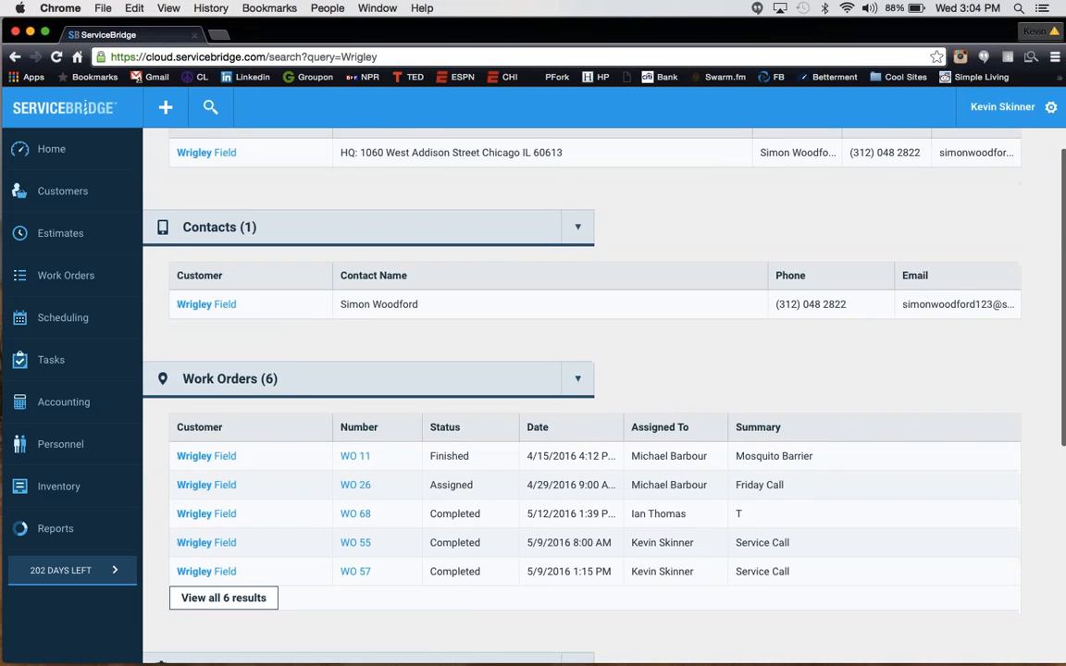
scroll(335, 439, up, 5)
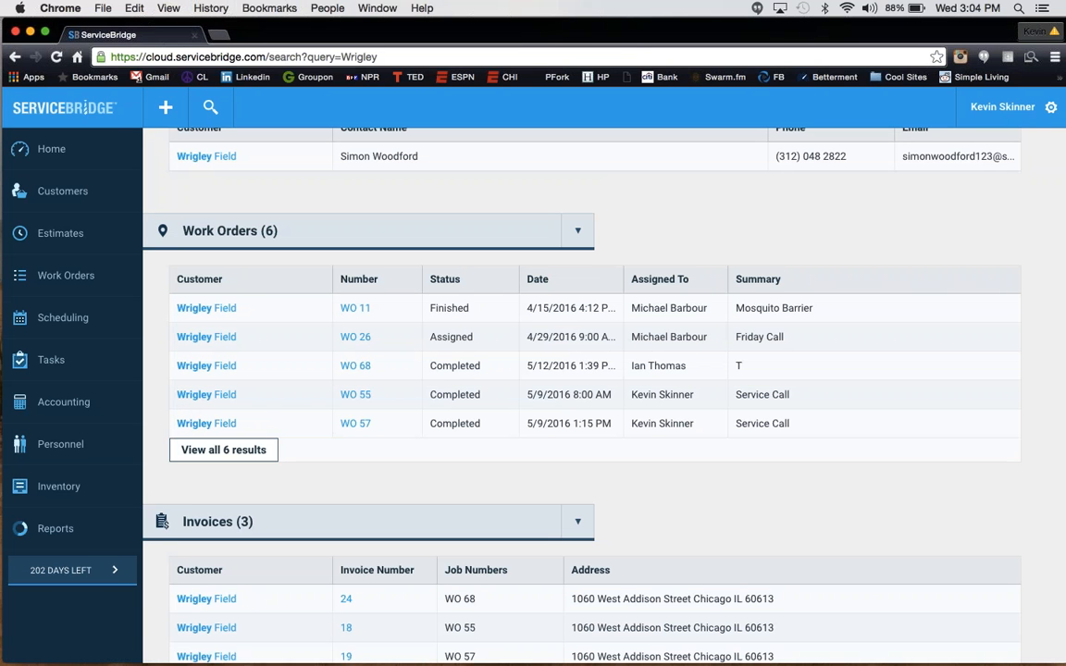
scroll(333, 403, up, 6)
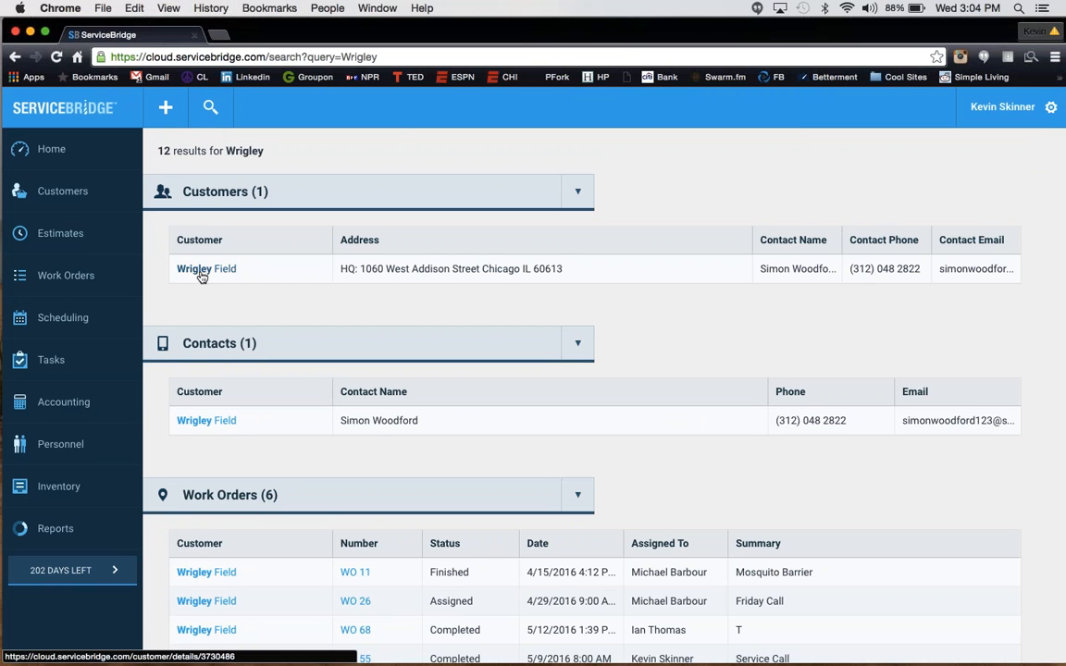
scroll(226, 333, down, 1)
scroll(252, 361, down, 10)
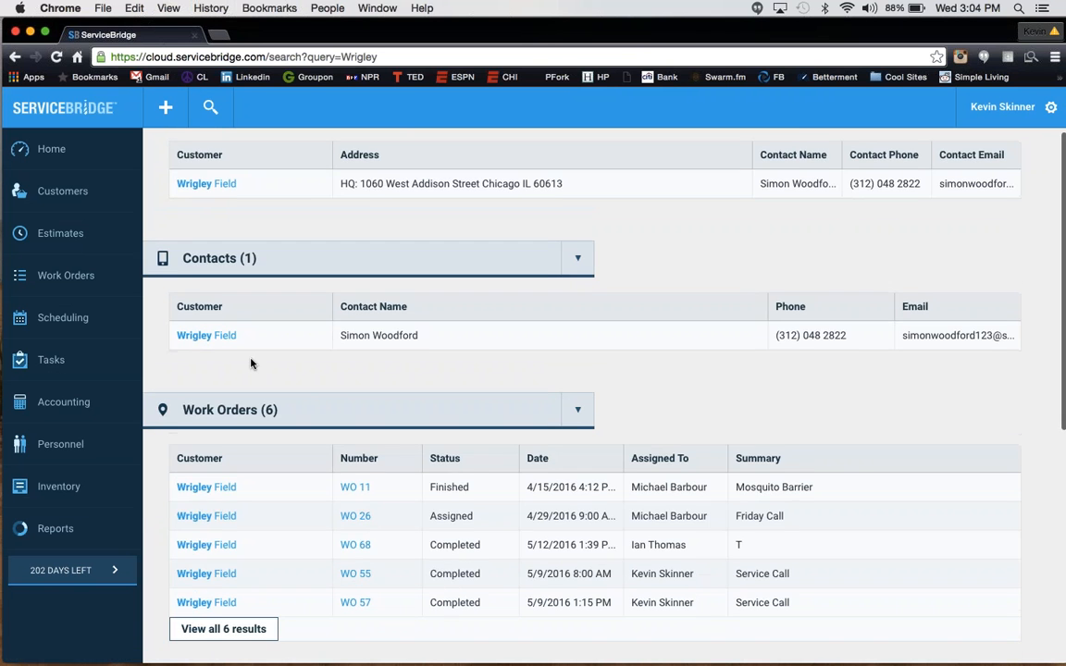
scroll(281, 372, up, 10)
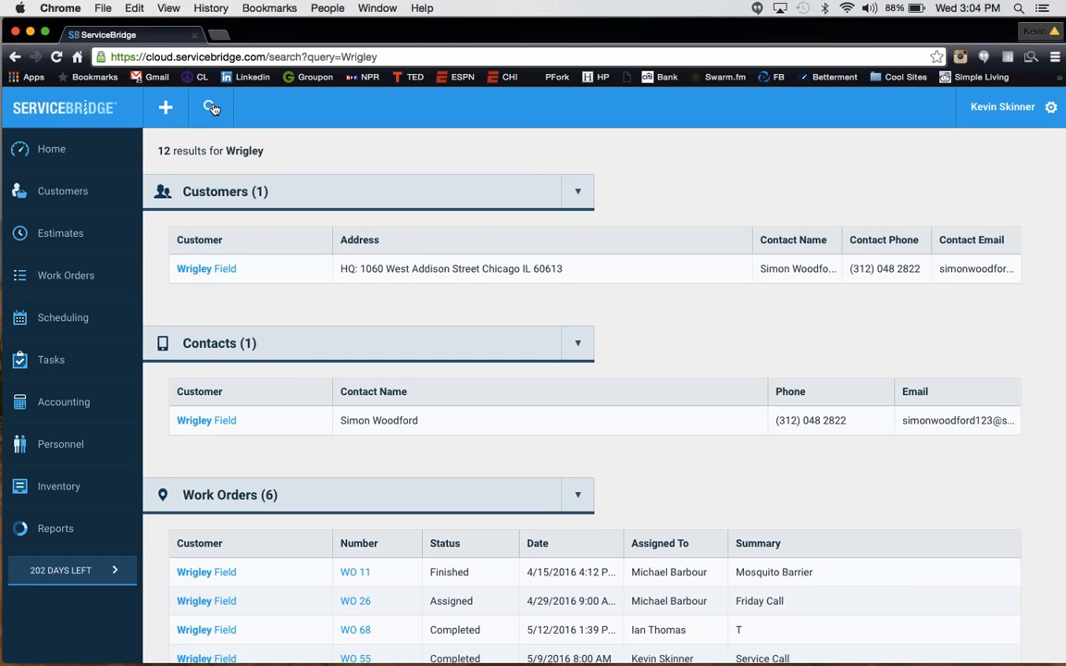
- Search all records by the Wrigley Field contact's phone number and open the full results
click(211, 109)
text(3)
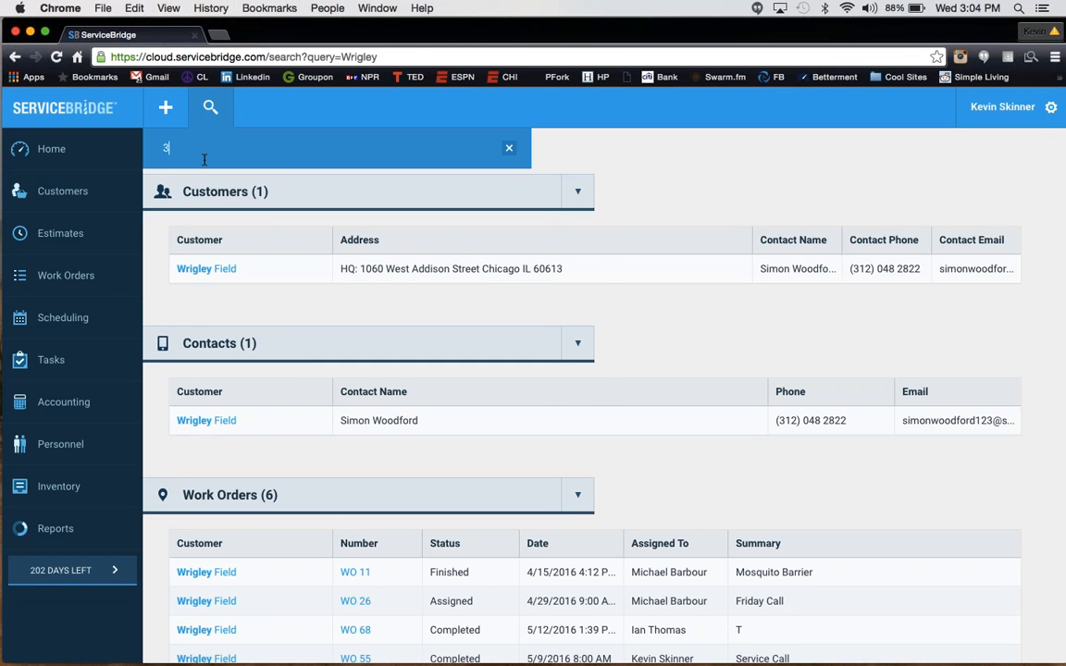
text(12-)
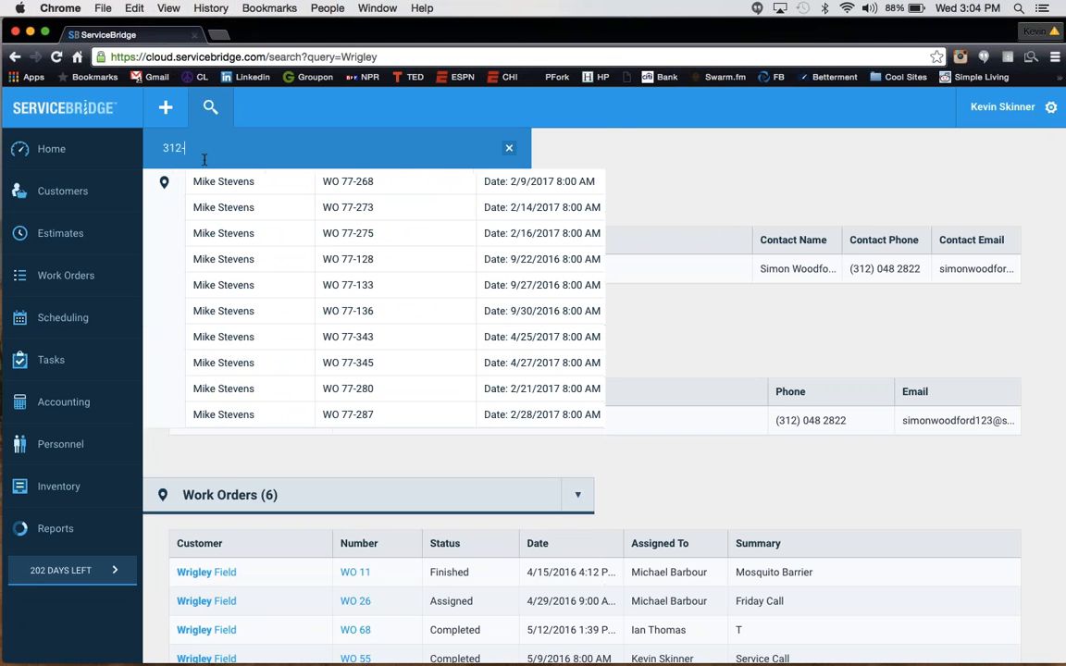
text(047)
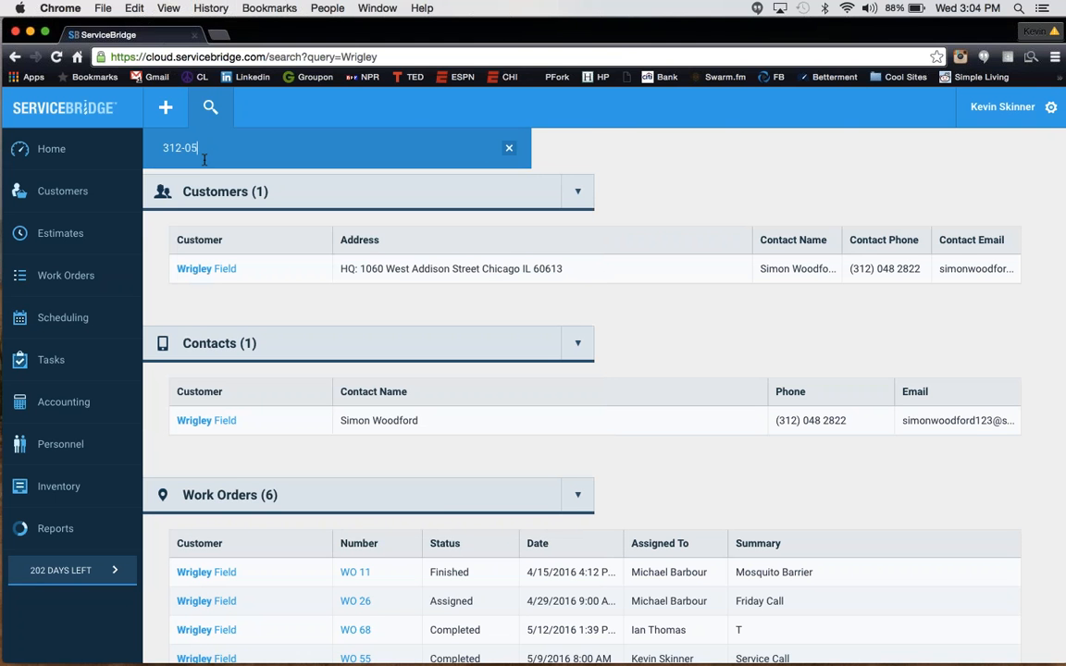
key(BackSpace)
text(8-2822)
key(Return)
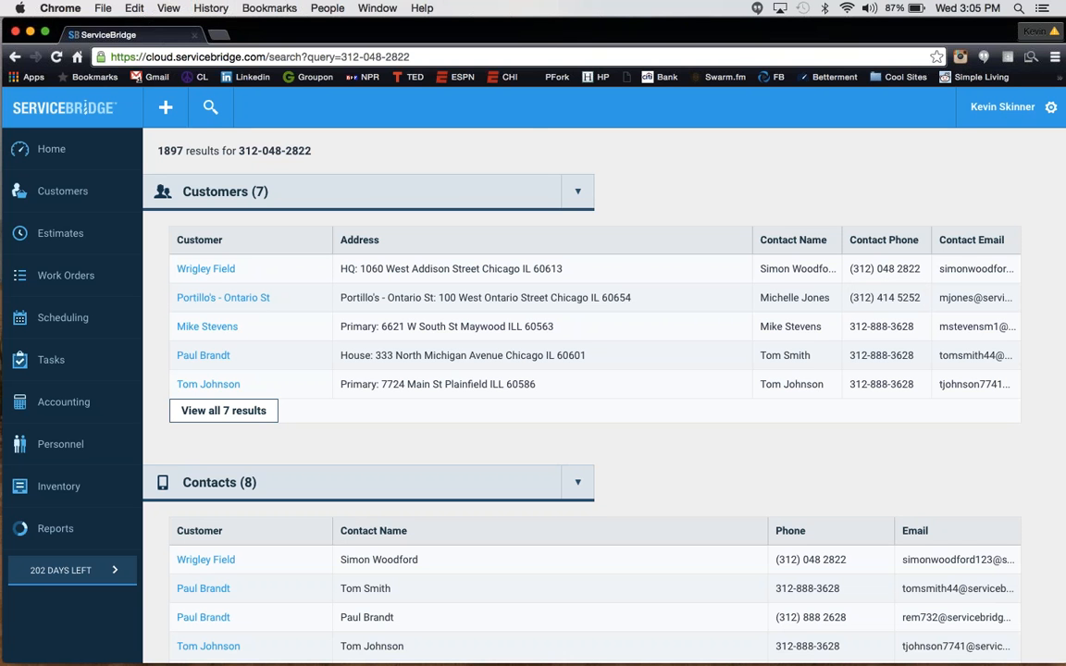
- Search all records for "Samsung" equipment and open the full results
click(210, 118)
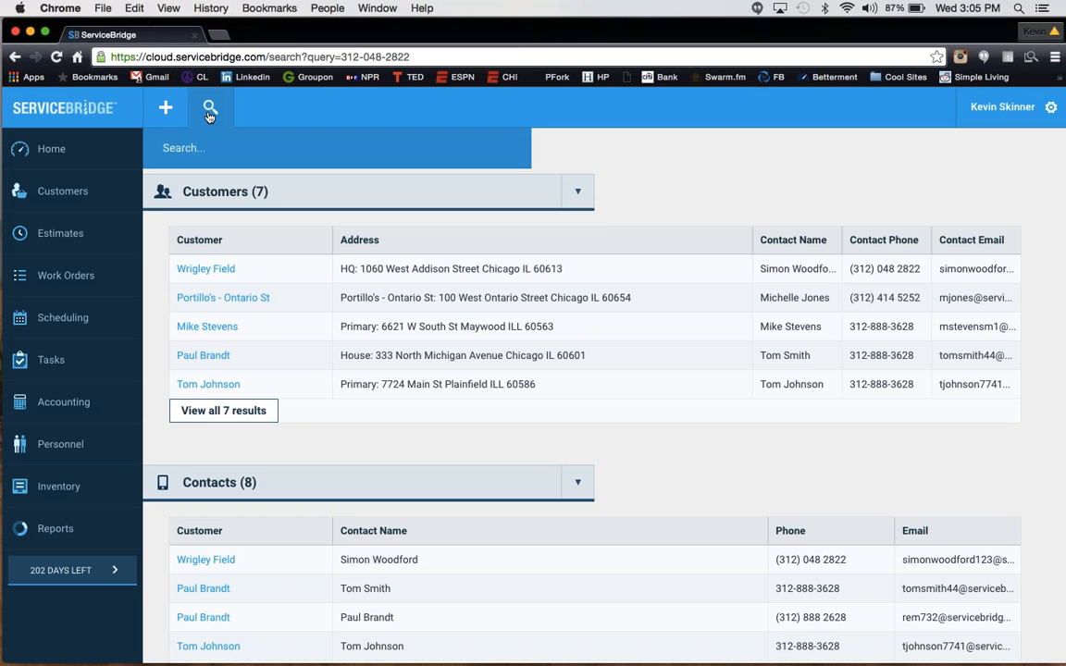
text(Sa)
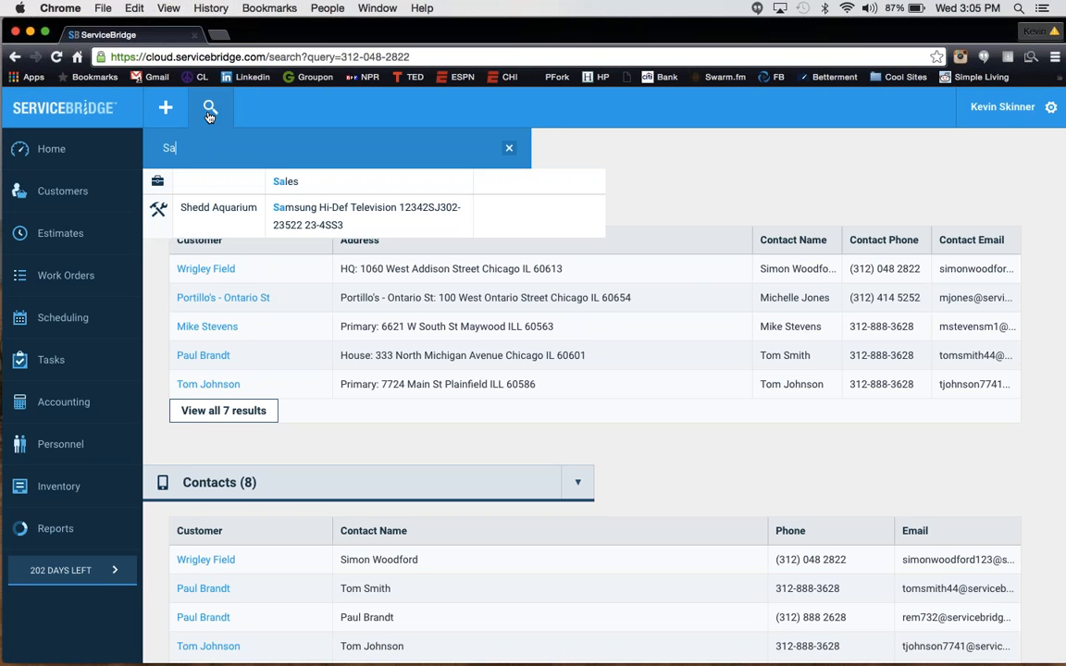
text(ms)
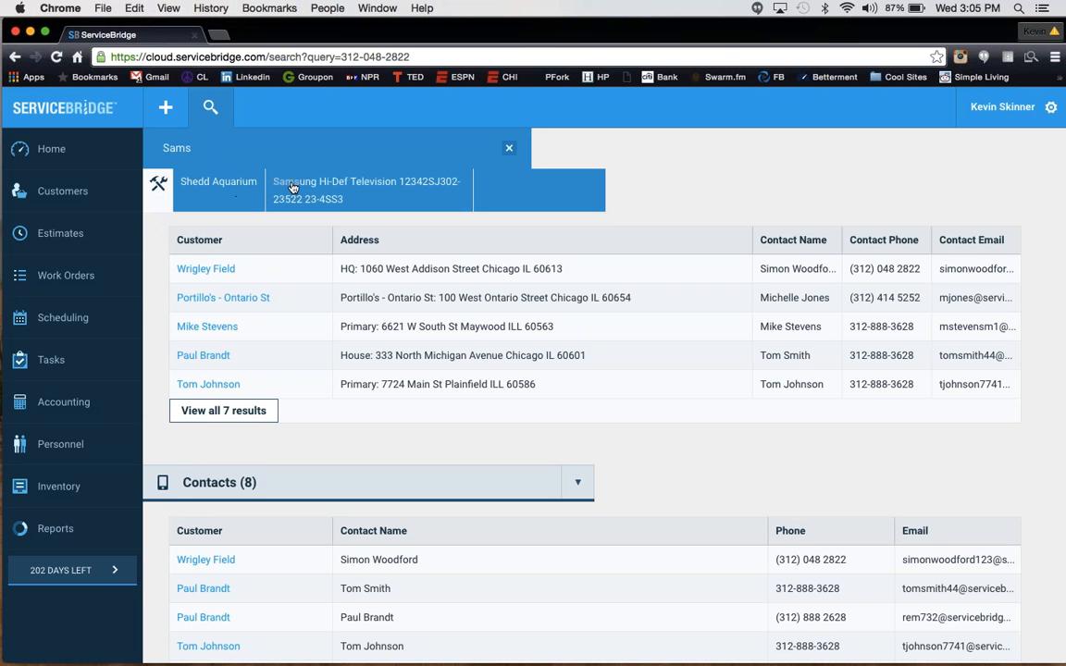
text(ung)
key(Return)
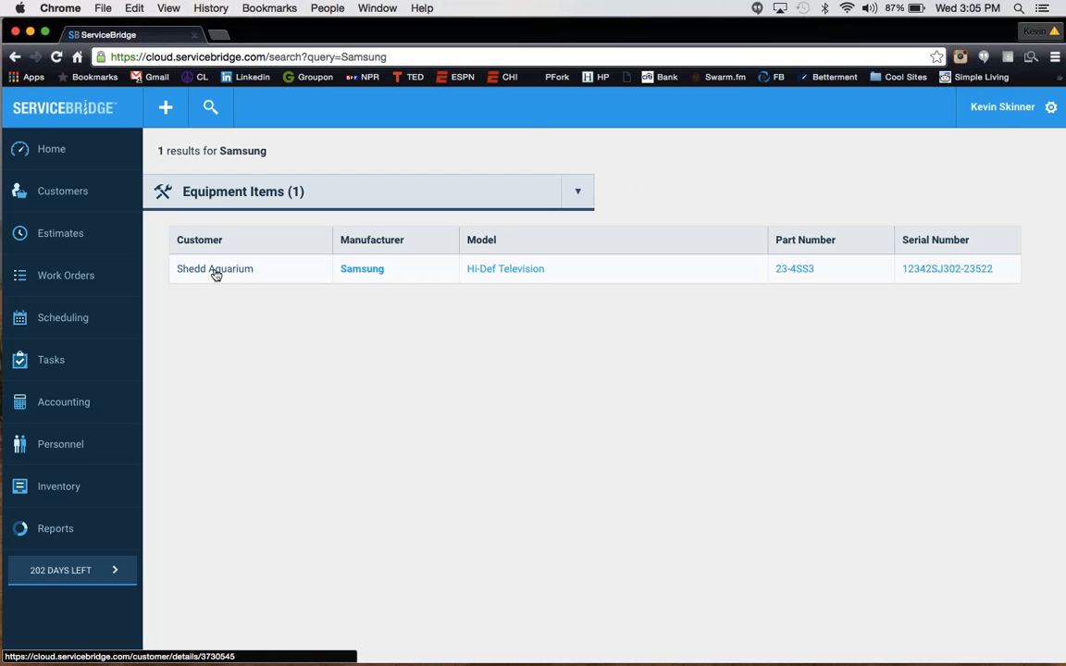
- Search all records for the street name "Addison" and review the matching customers, work orders and invoices
click(213, 110)
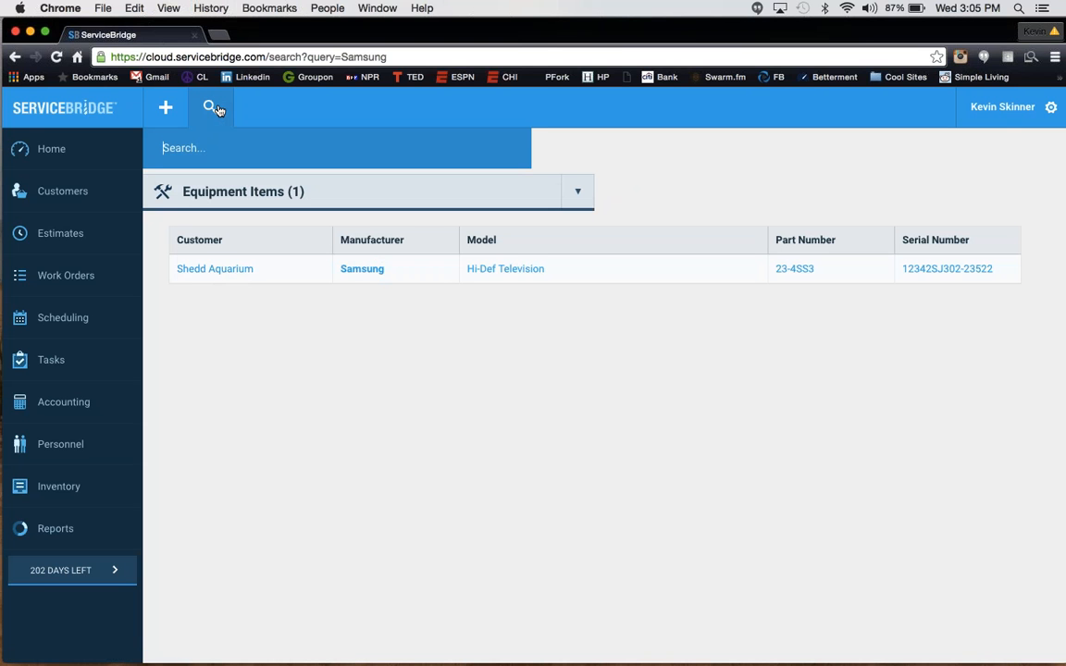
text(Addison)
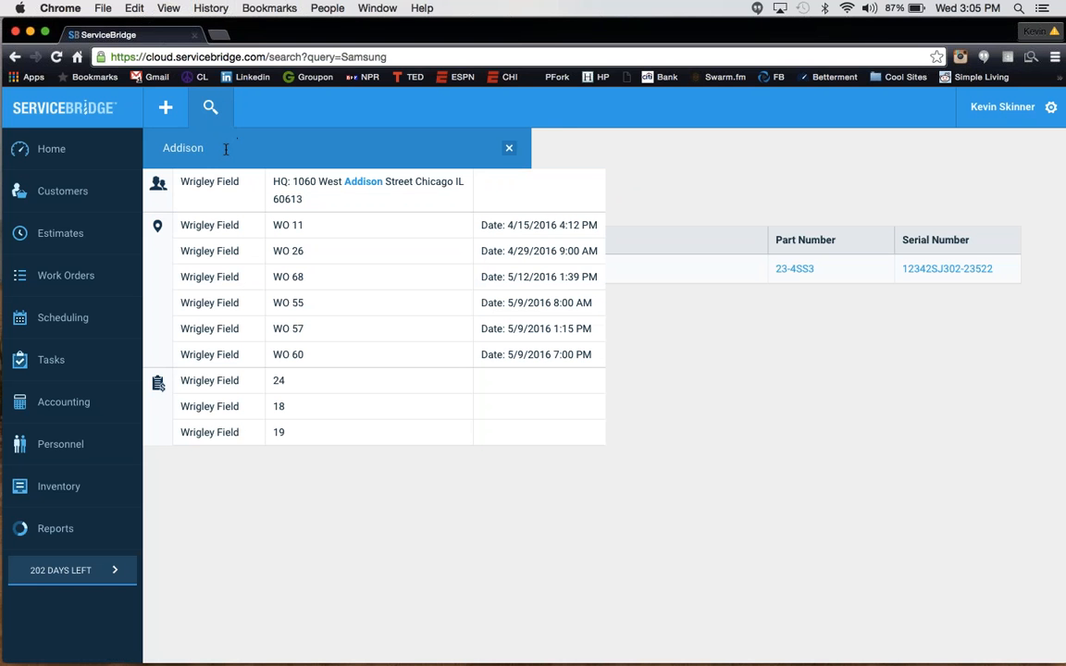
key(Return)
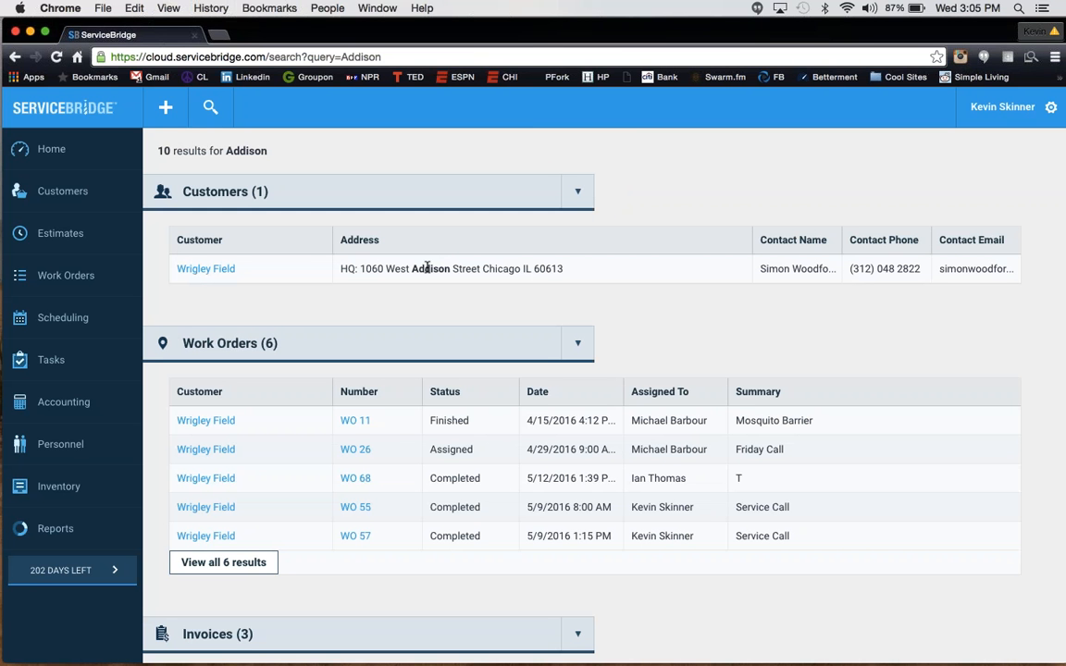
scroll(398, 404, down, 5)
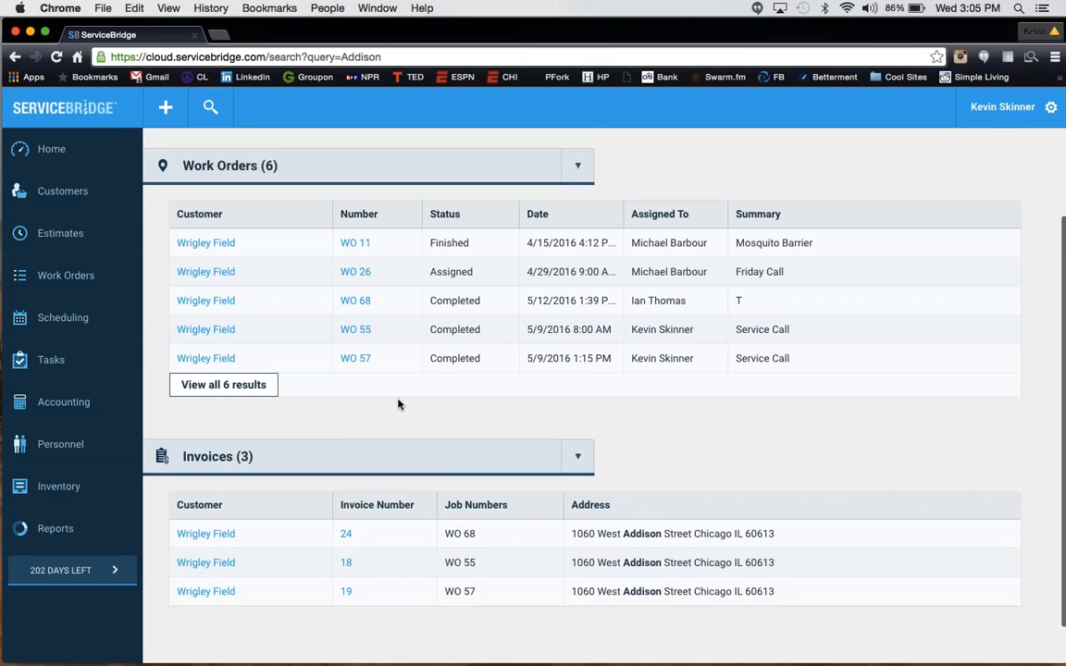
scroll(397, 404, up, 5)
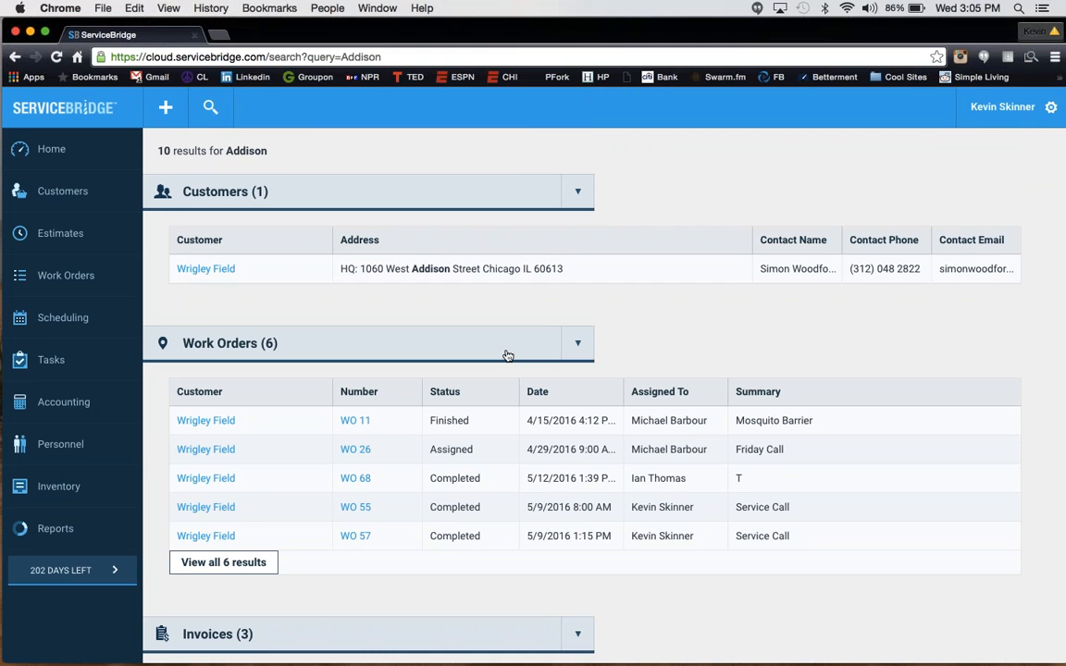
- Search by work order number for Wrigley Field's Mosquito Barrier job and open its details
click(194, 100)
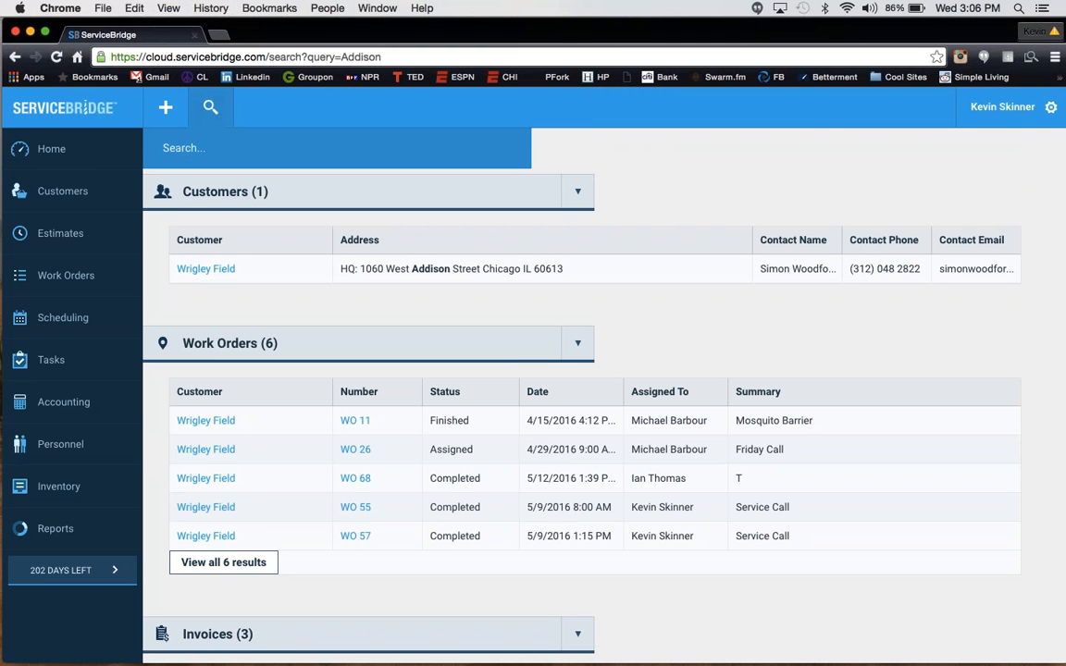
click(373, 307)
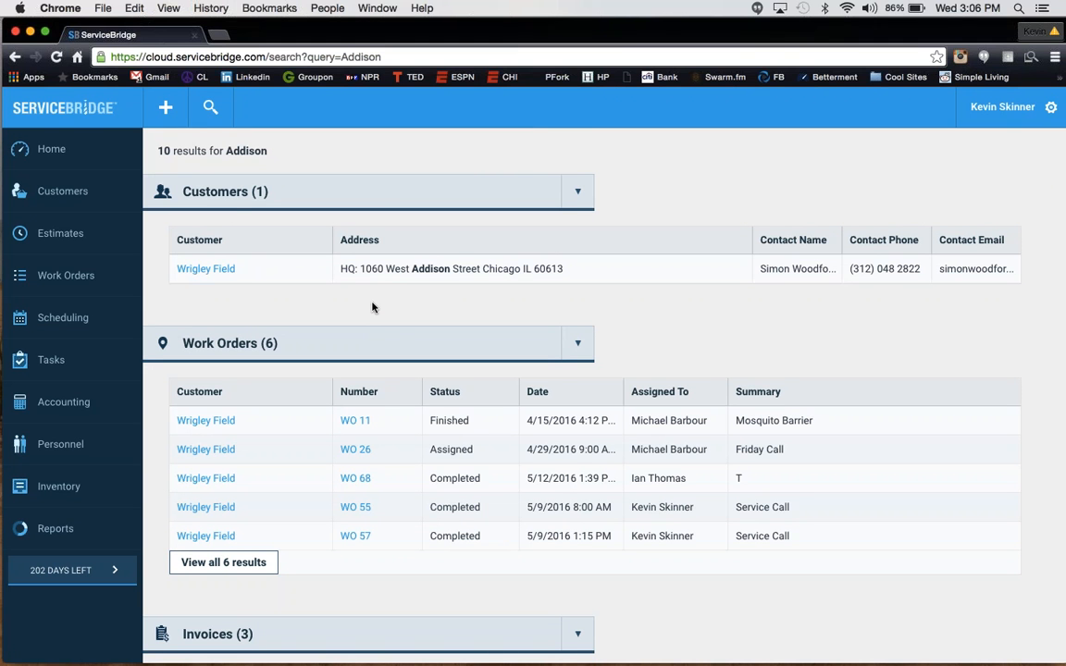
click(211, 109)
text(WO 11)
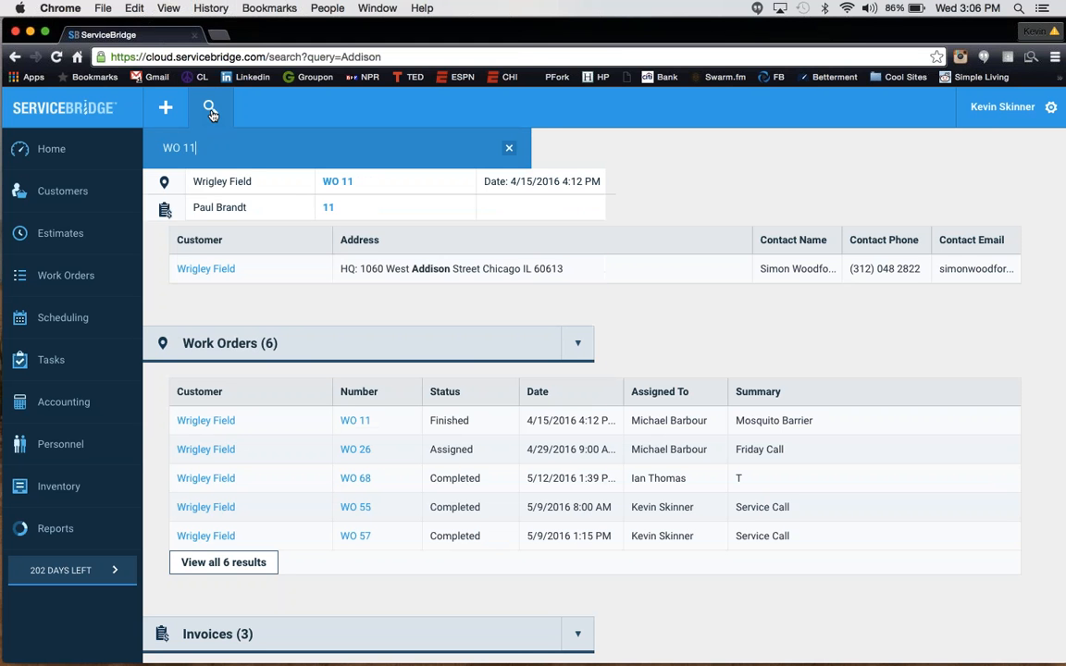
click(278, 182)
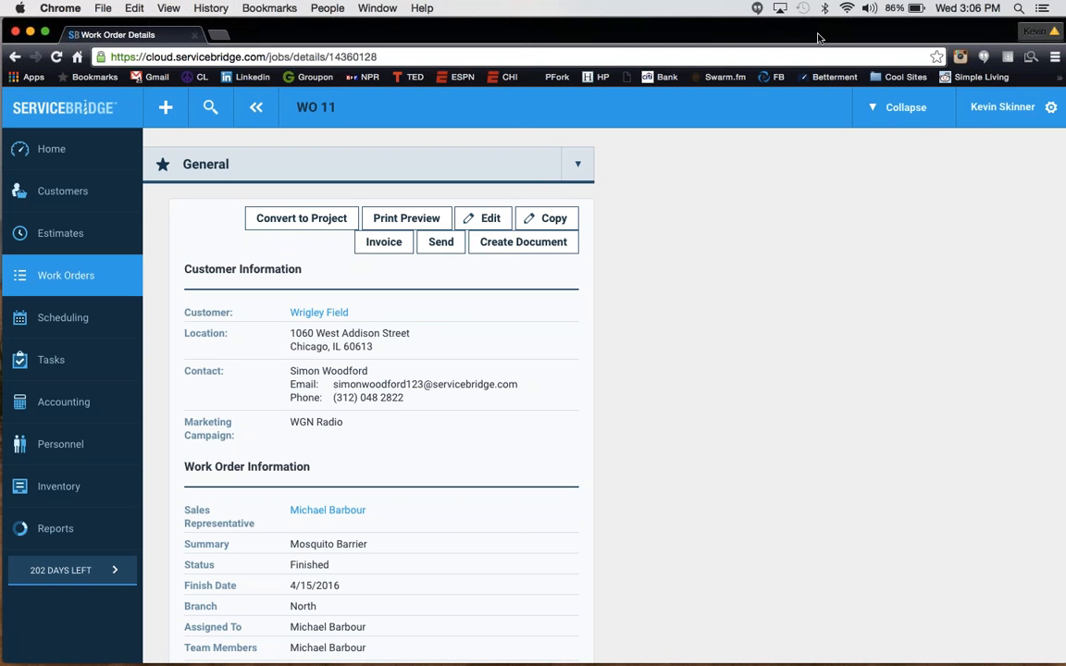
click(1053, 56)
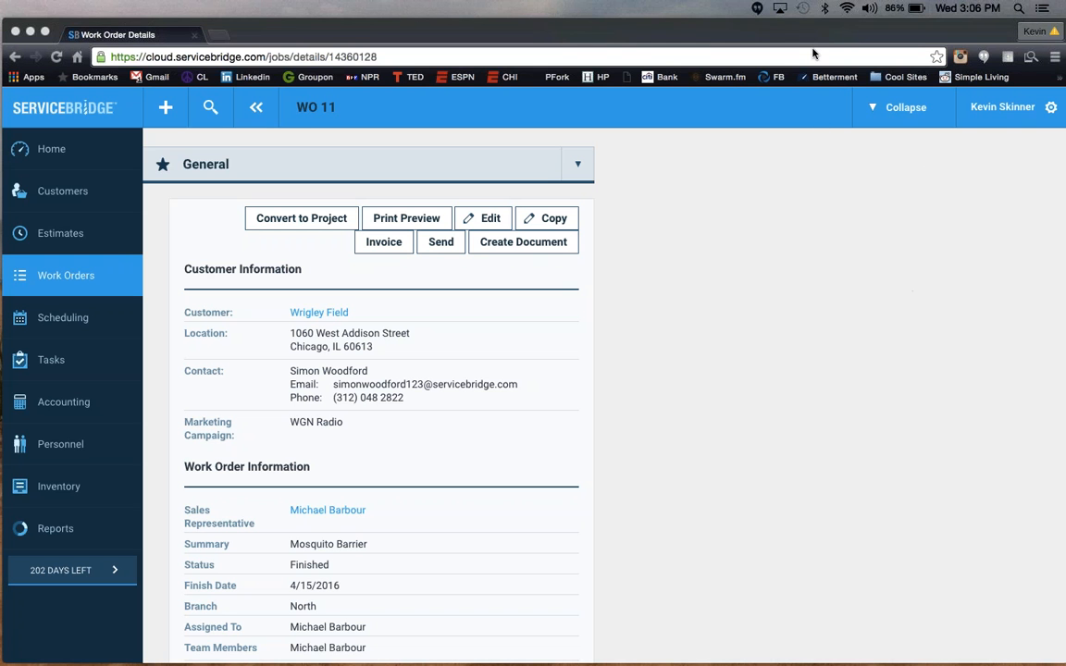
- Open the scheduling calendar and display the schedules of all teams
click(56, 318)
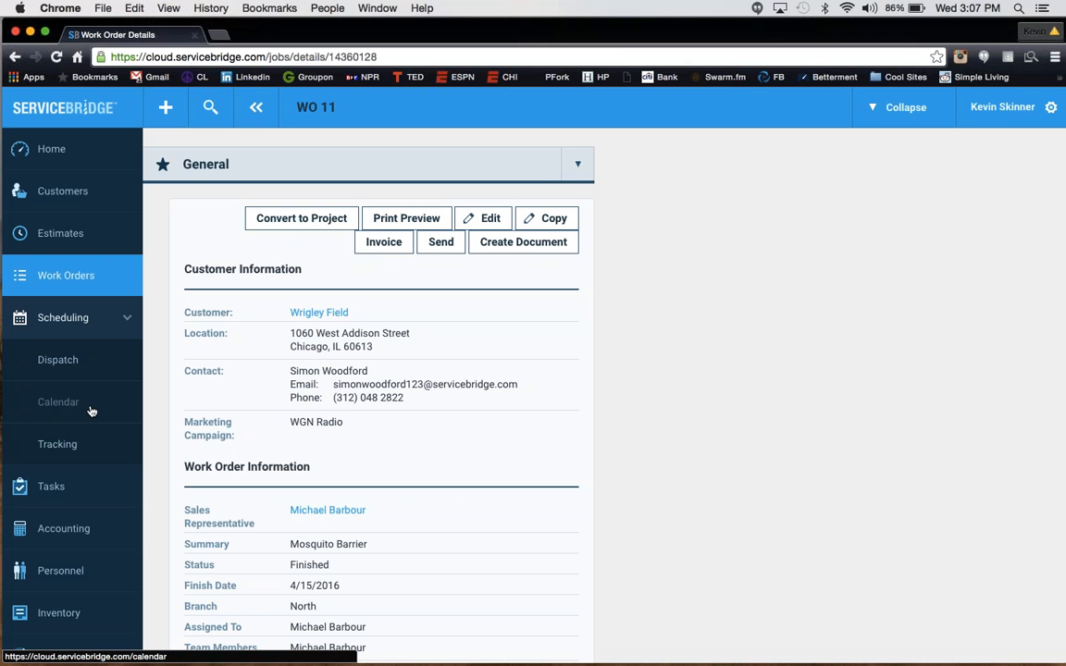
click(92, 411)
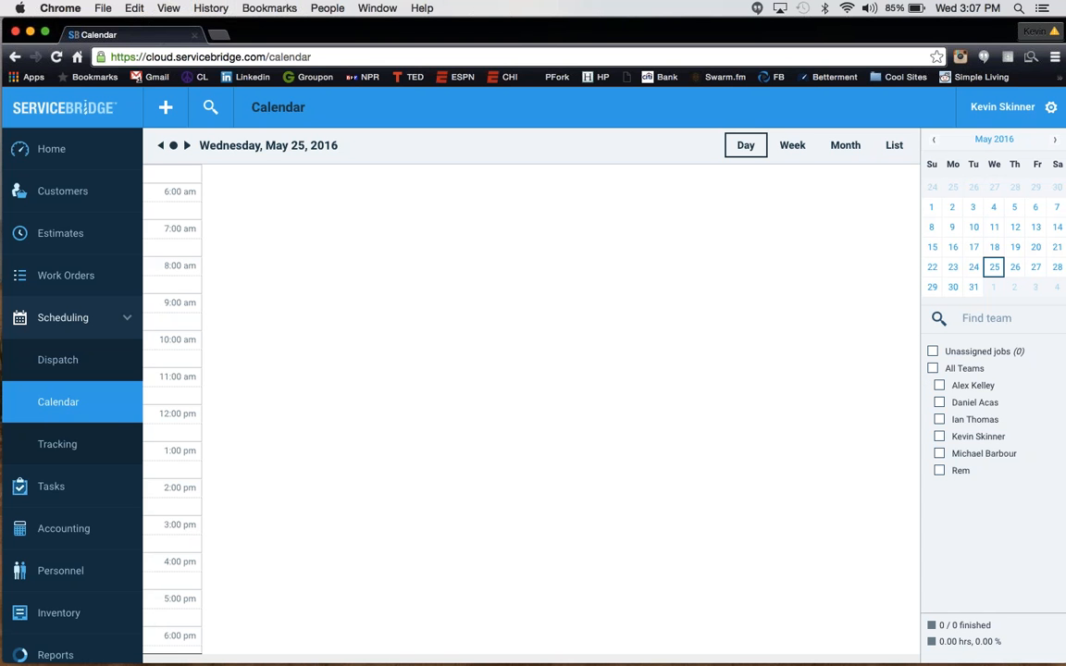
click(934, 369)
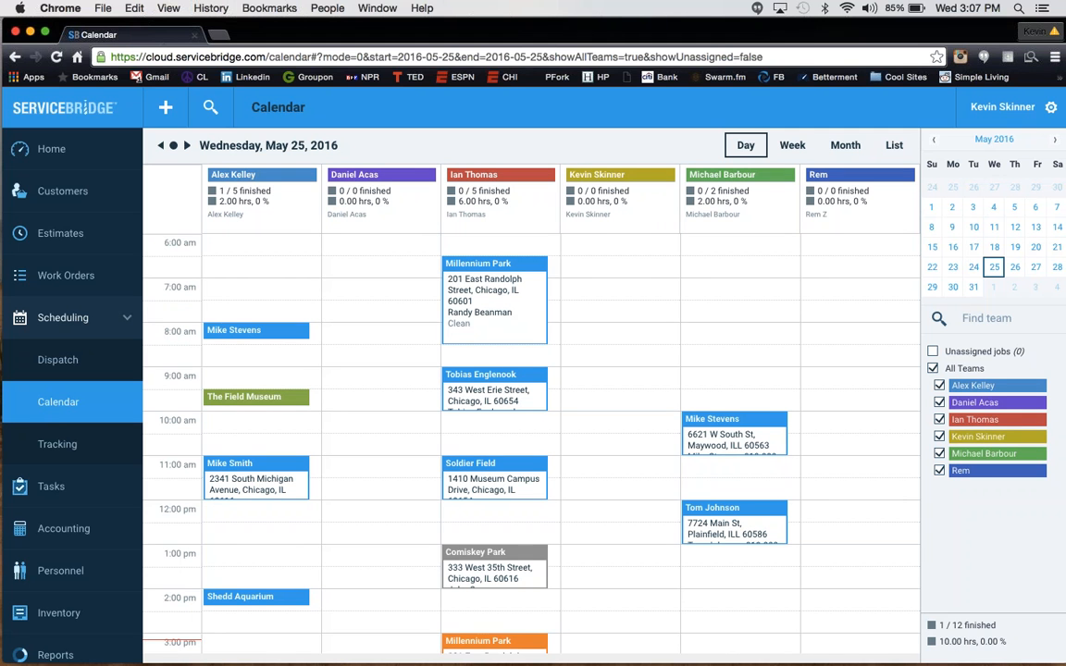
- Review the day's jobs, open the 9:00 am work order between the Millennium Park and Soldier Field jobs for editing, and close it without changes
drag(980, 419, 971, 419)
scroll(361, 361, down, 2)
scroll(367, 363, up, 2)
scroll(396, 435, down, 1)
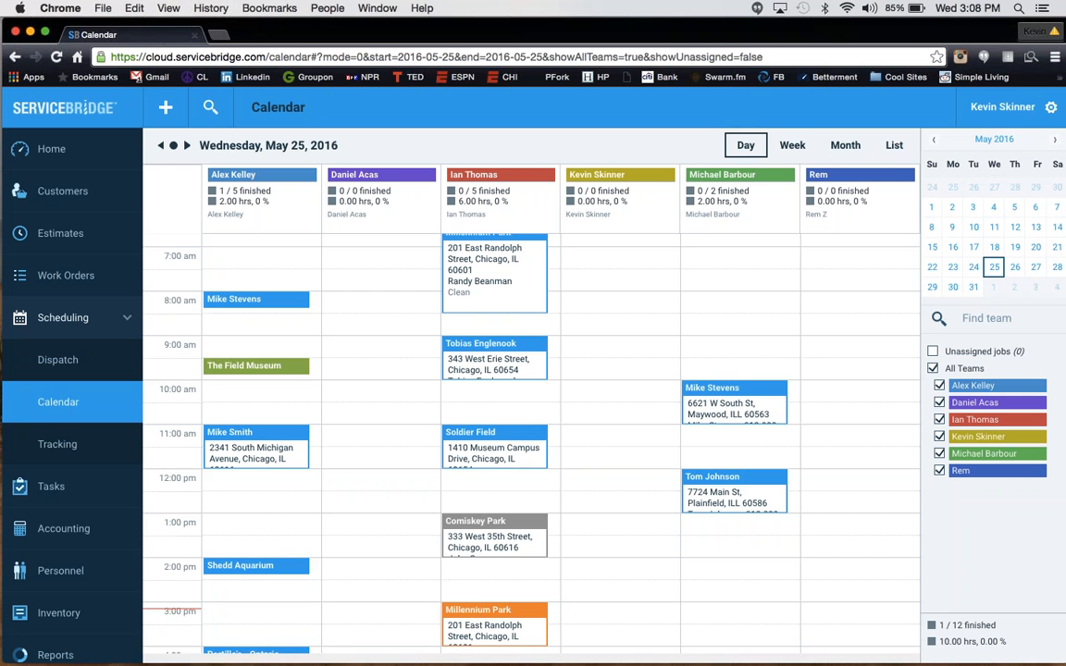
scroll(535, 309, up, 1)
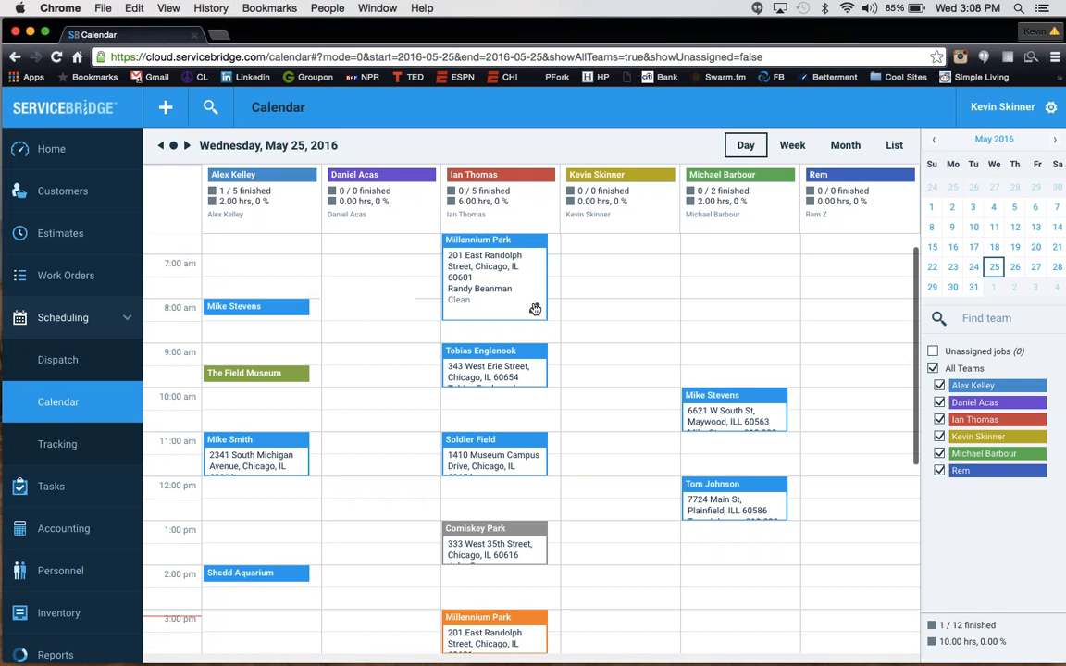
scroll(535, 309, up, 2)
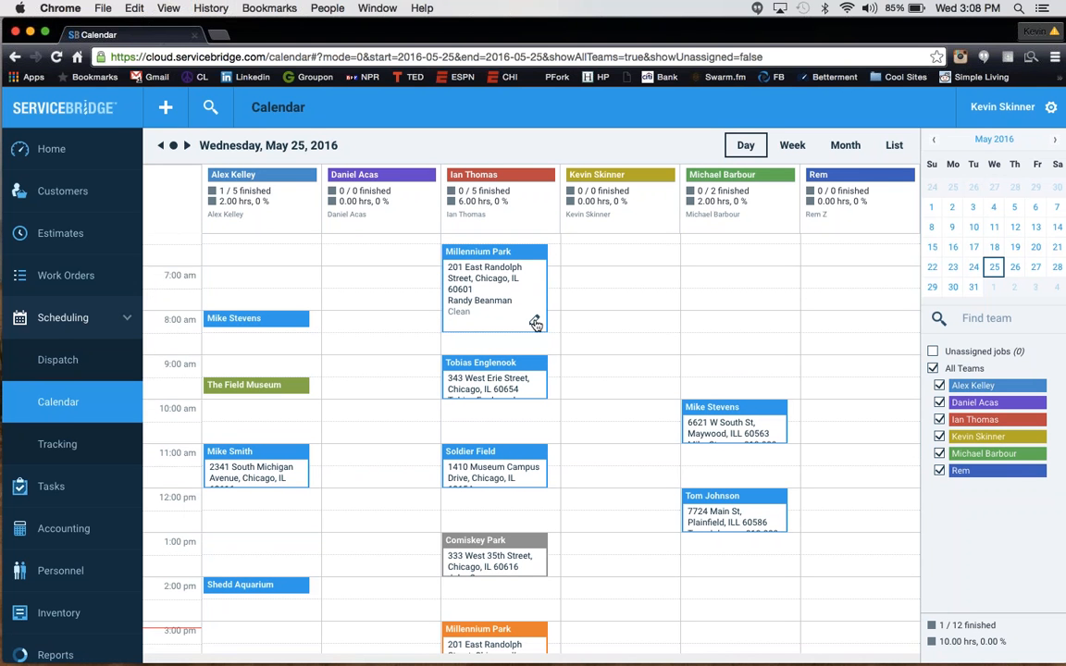
click(534, 386)
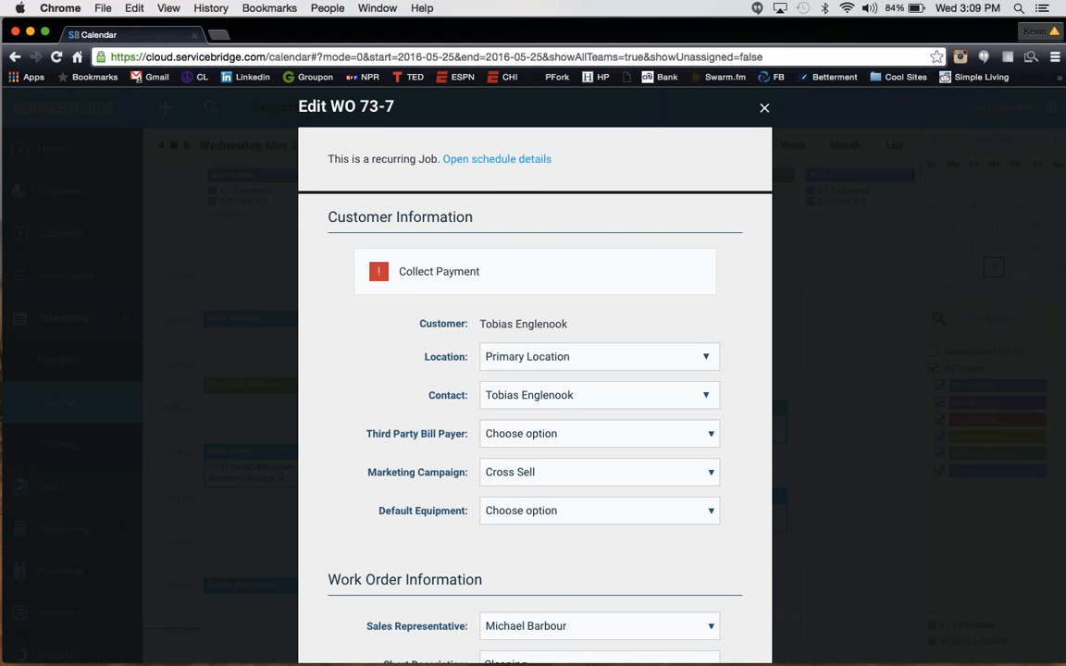
click(763, 109)
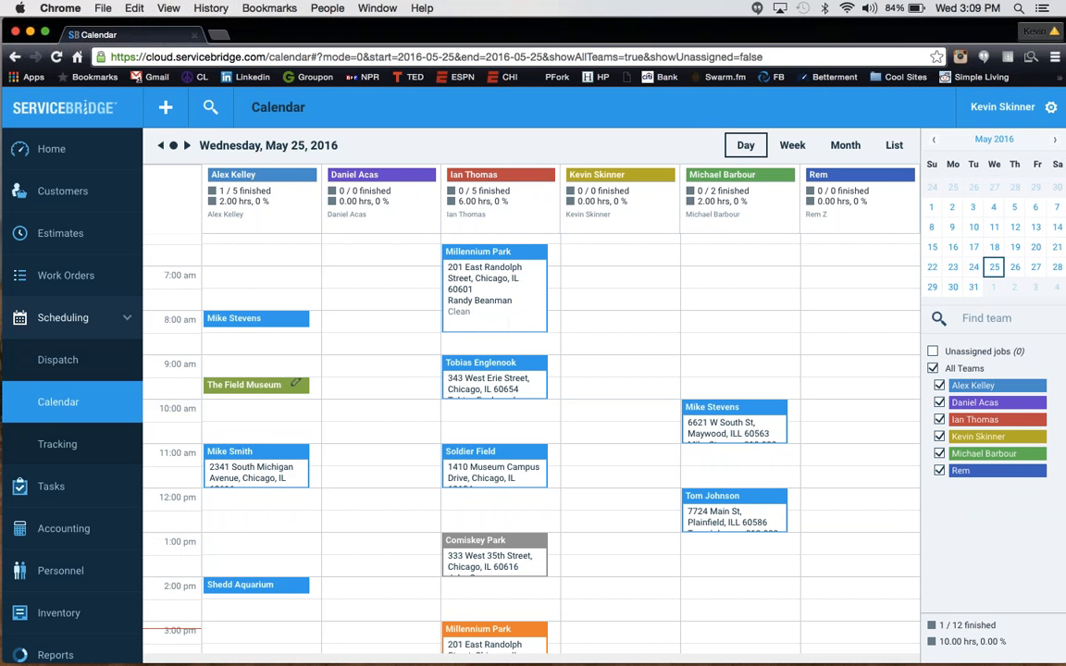
scroll(472, 532, down, 3)
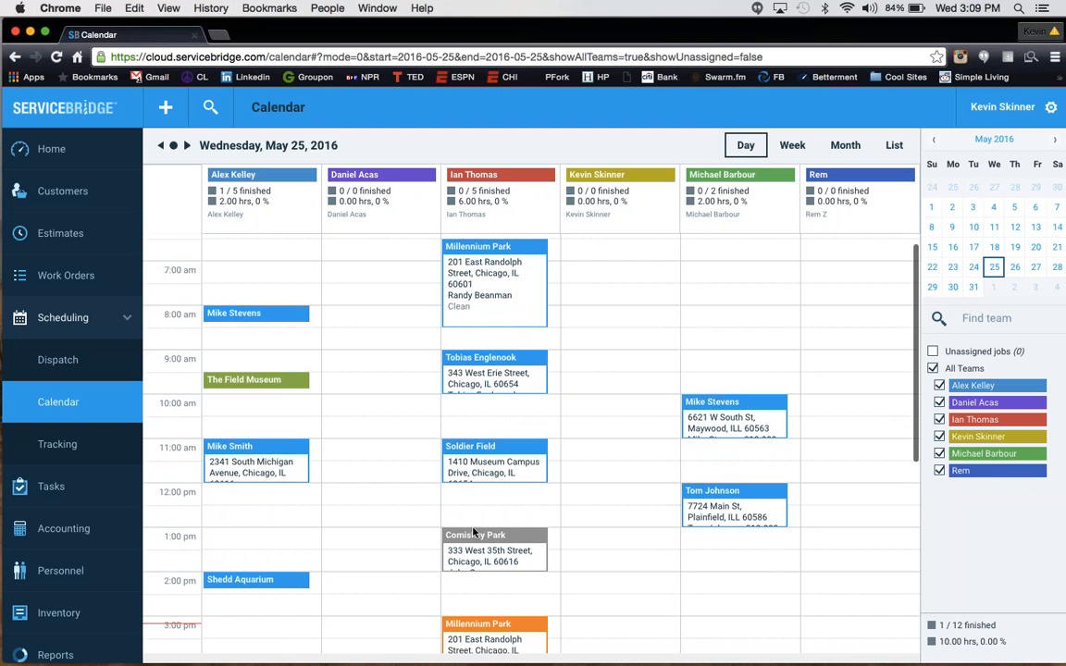
- Hide and redisplay the first two teams' schedules, and check the first team's member assignments for 5/25/2016 without changing them
scroll(473, 532, up, 3)
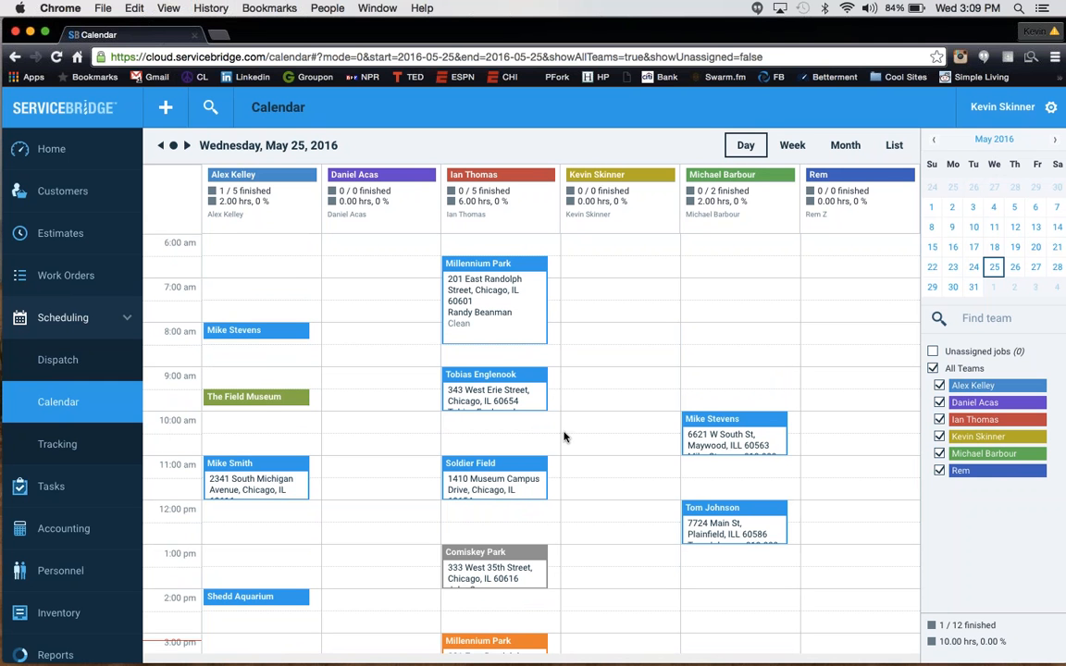
click(940, 385)
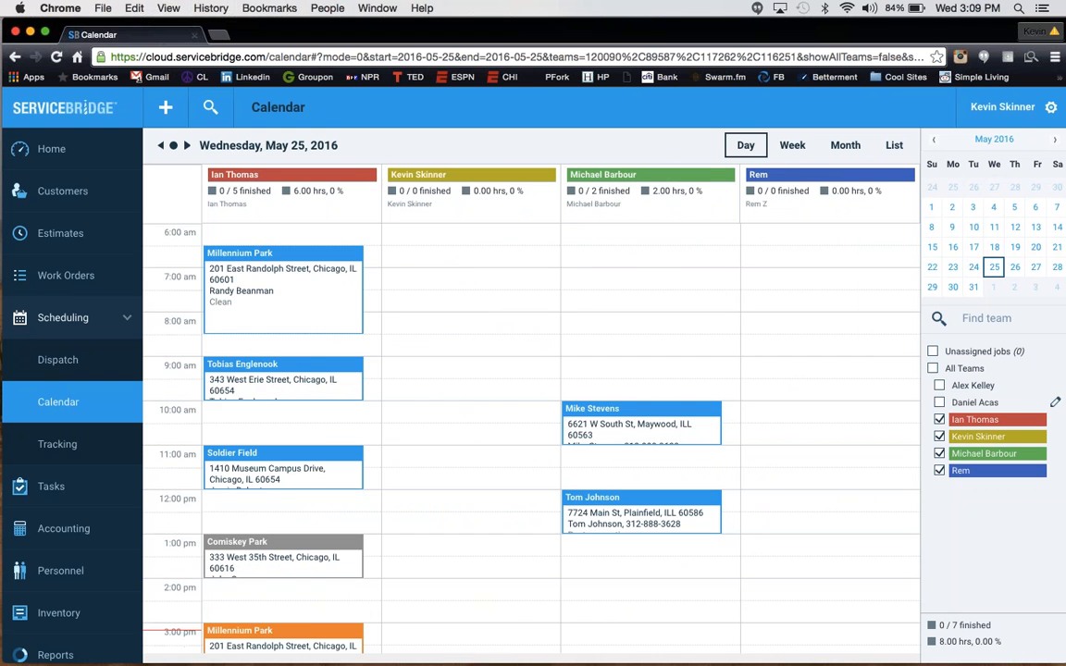
click(939, 402)
click(940, 386)
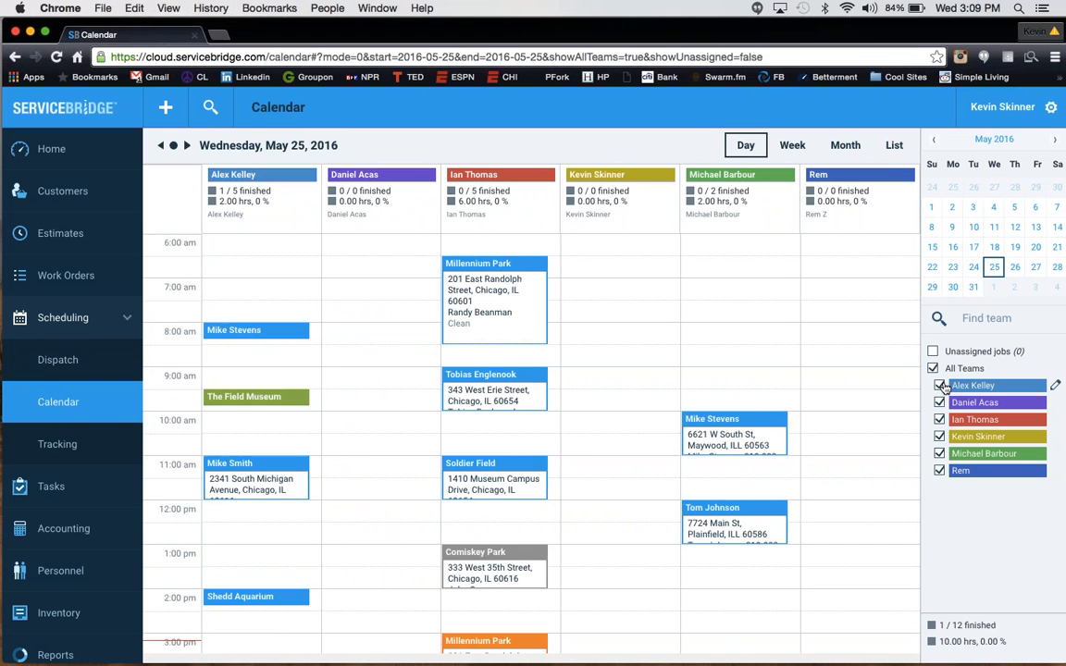
click(1057, 389)
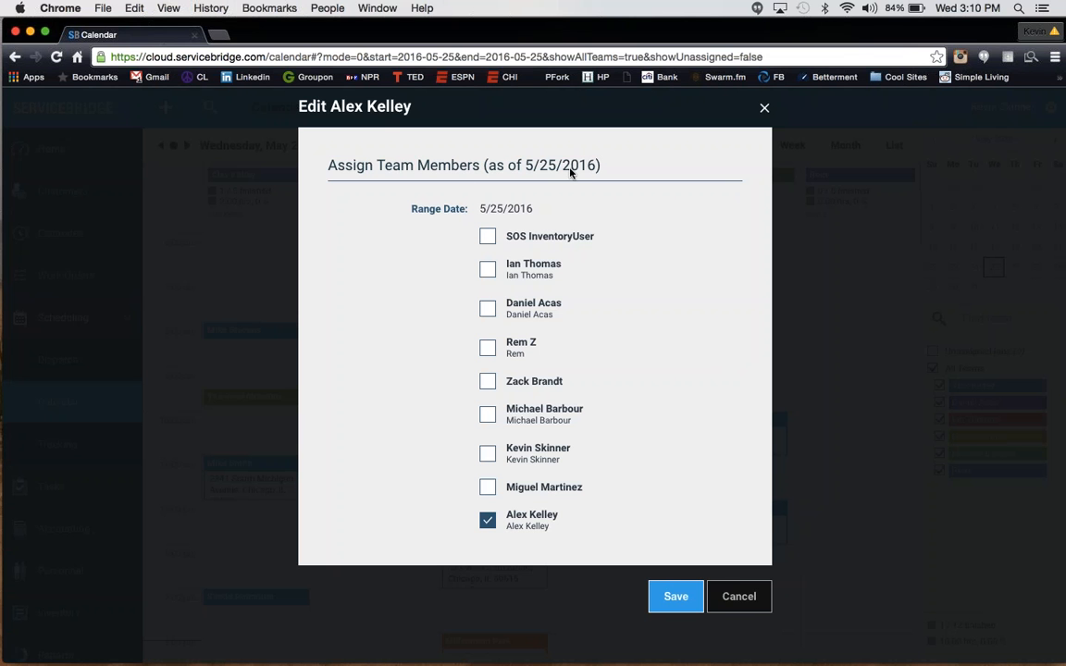
click(764, 111)
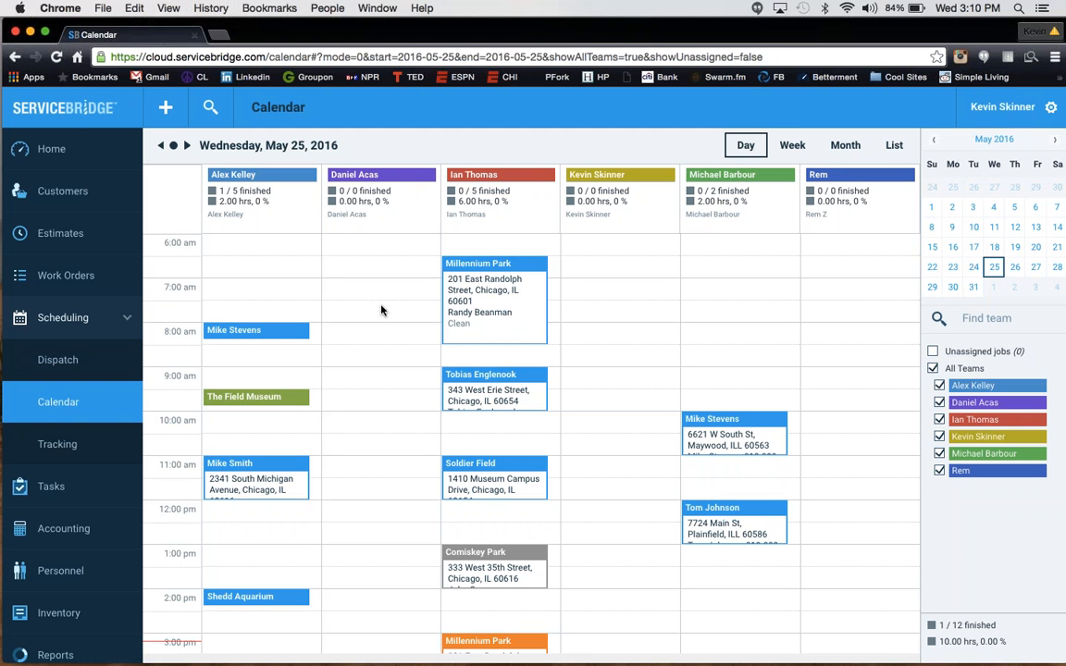
mouse_move(484, 315)
click(595, 382)
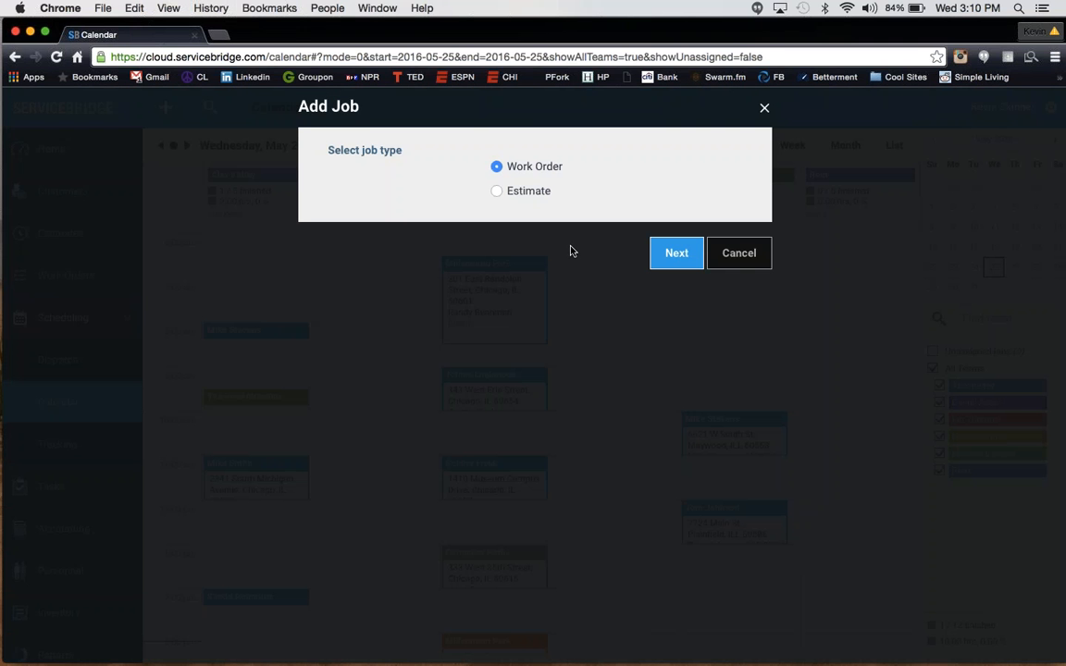
click(672, 265)
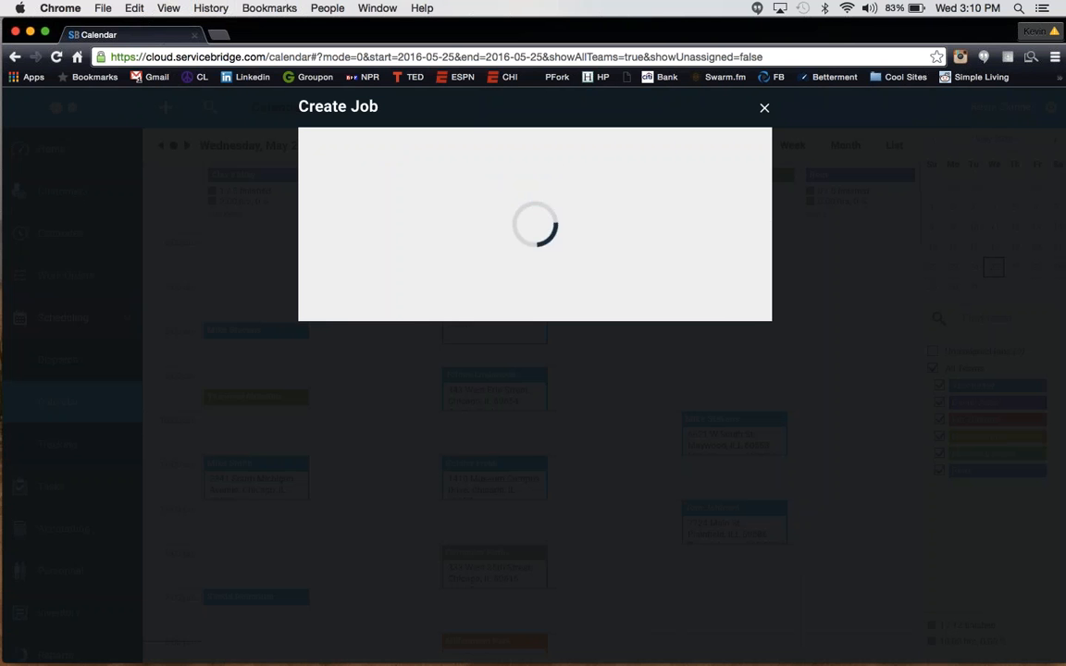
click(664, 263)
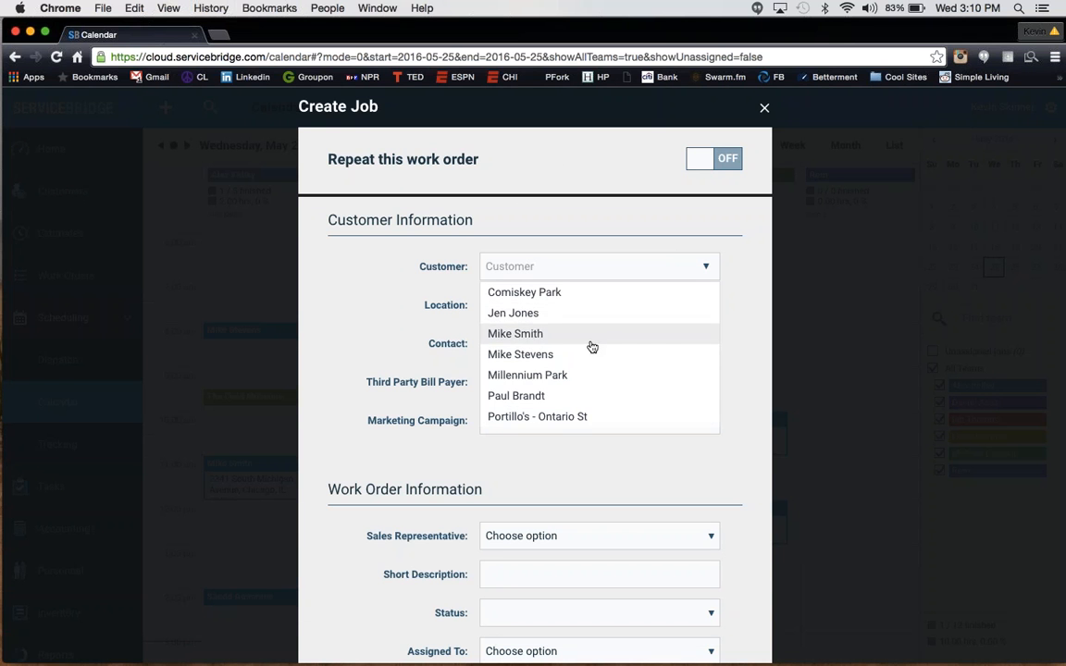
scroll(588, 351, down, 1)
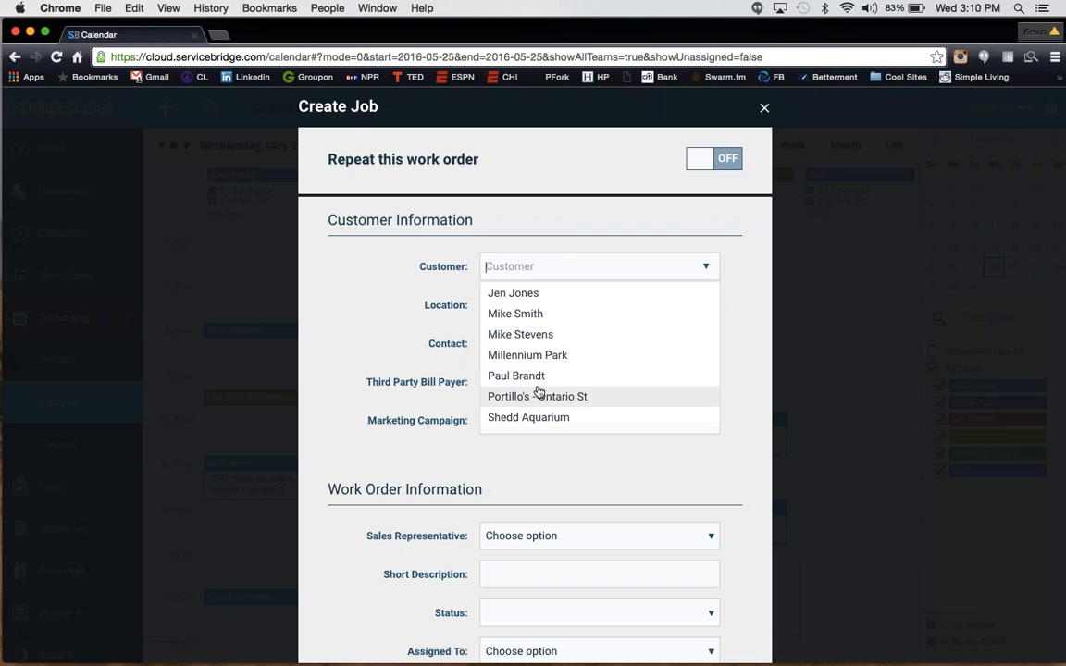
click(527, 356)
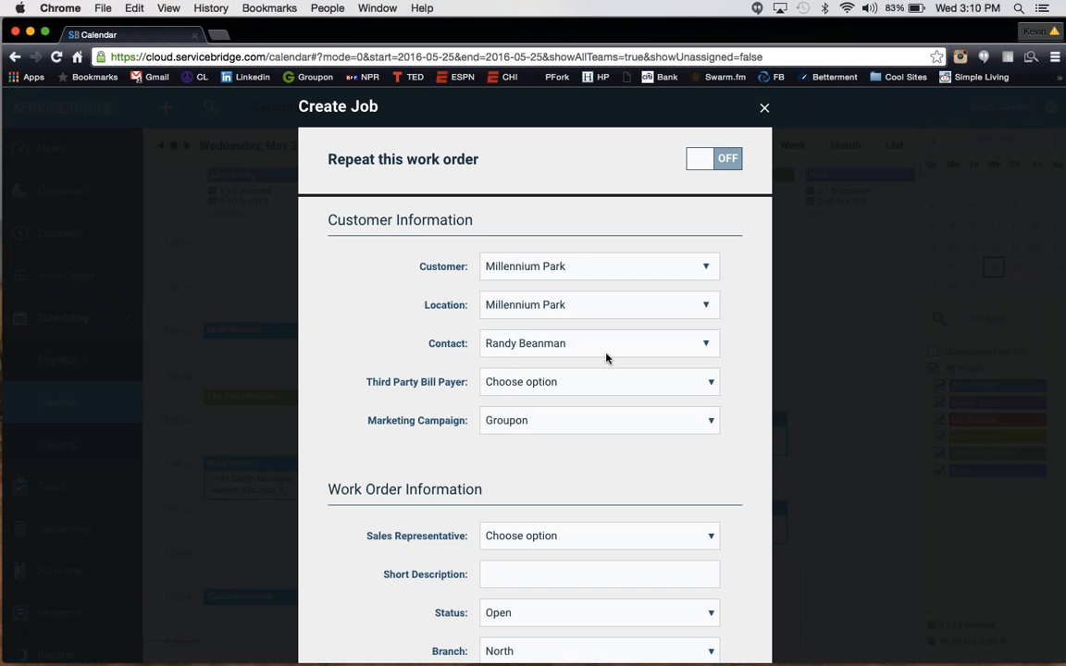
scroll(669, 363, down, 3)
scroll(680, 379, down, 1)
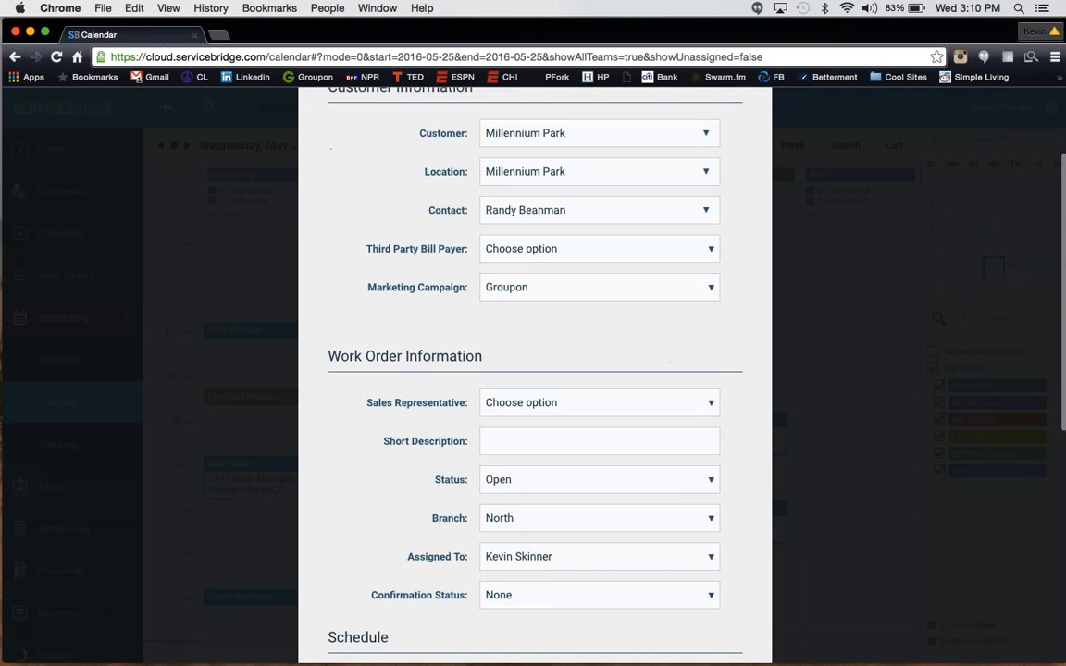
click(648, 406)
click(546, 478)
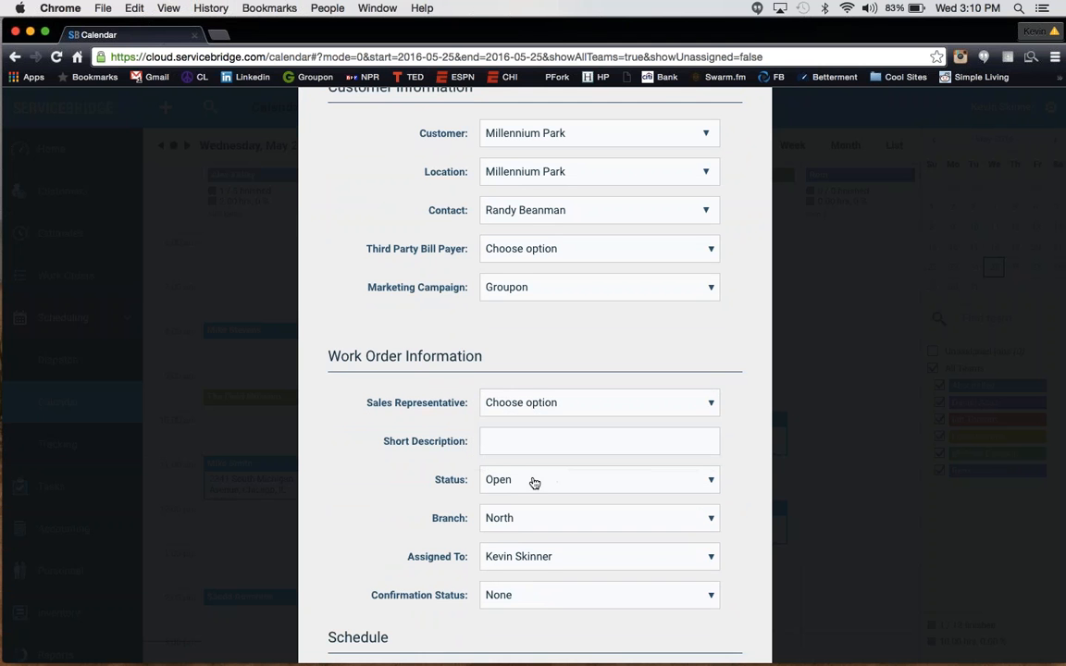
scroll(533, 483, down, 3)
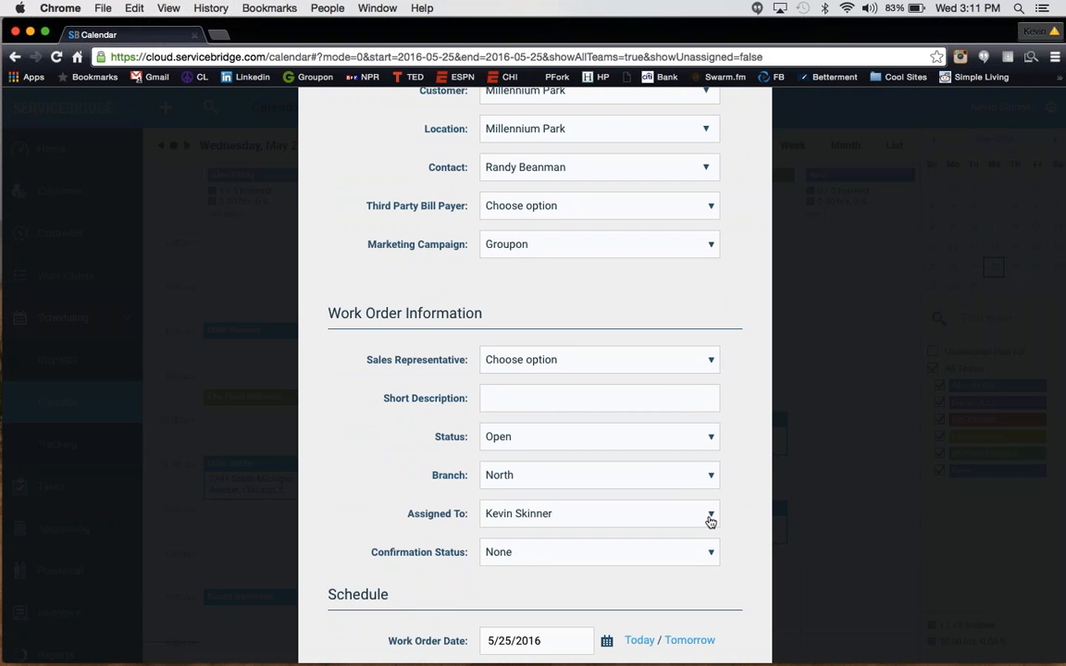
click(560, 436)
key(Escape)
click(563, 398)
scroll(563, 398, down, 2)
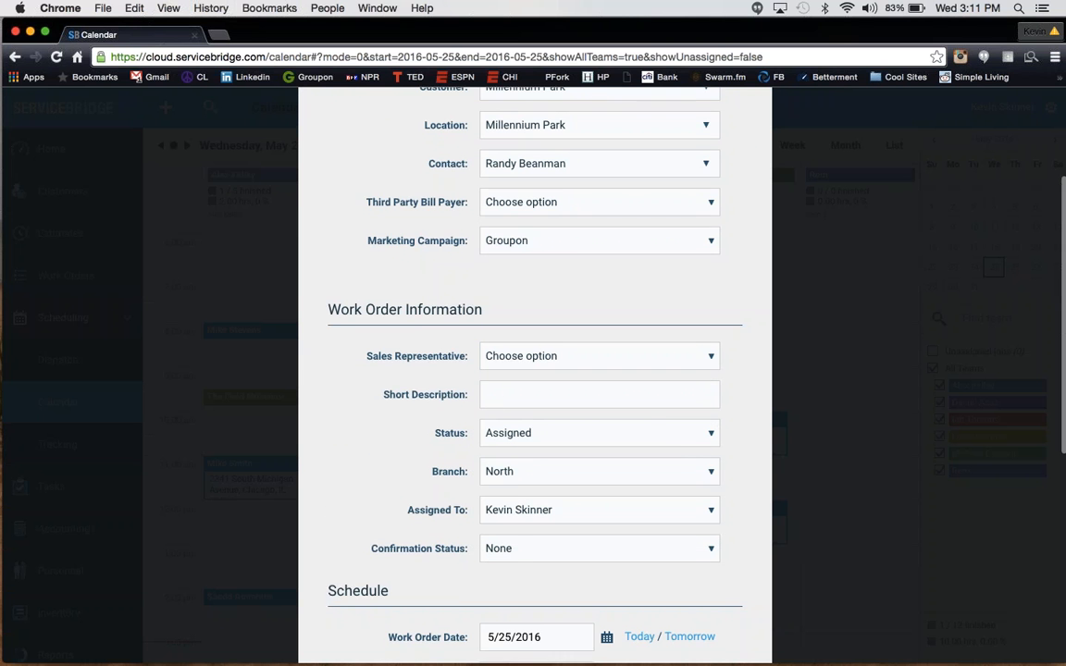
scroll(535, 370, down, 3)
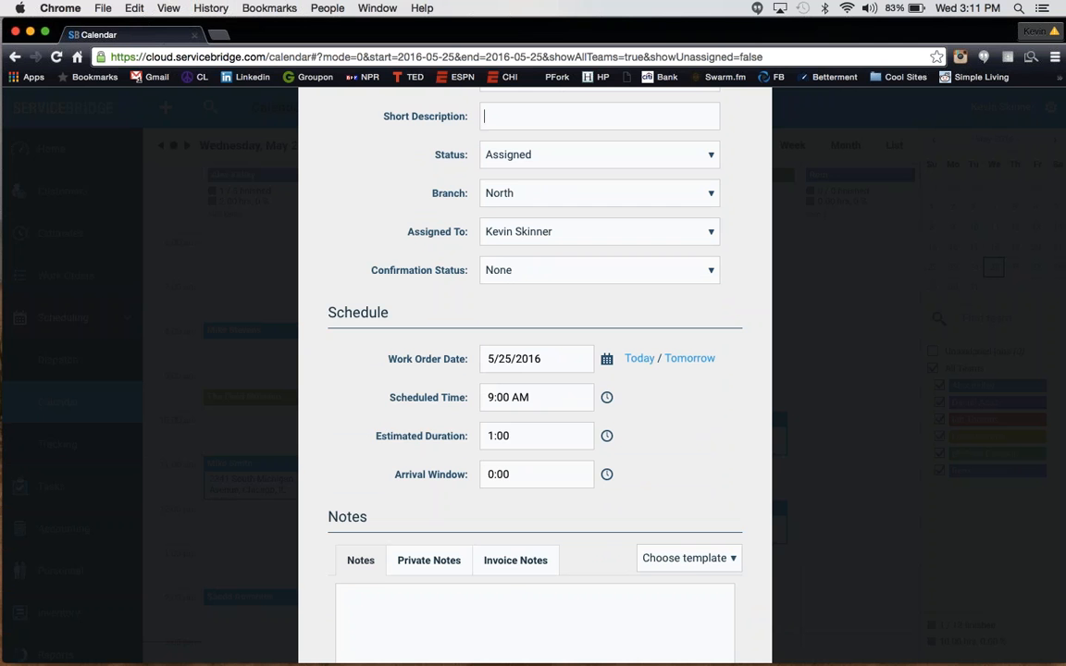
scroll(624, 500, down, 3)
scroll(623, 500, down, 1)
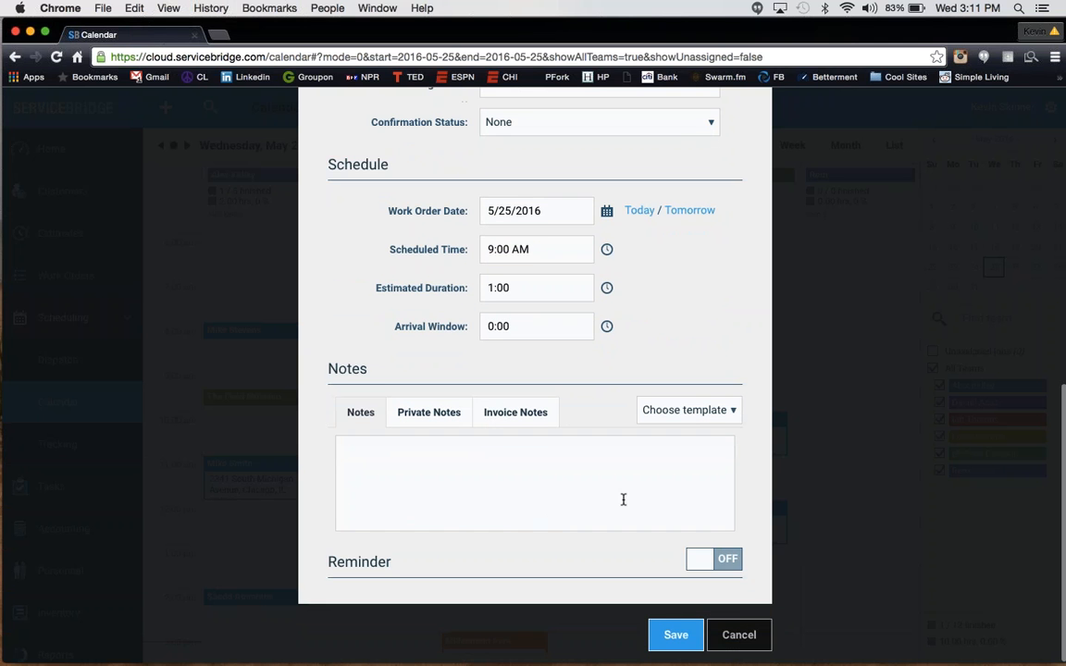
click(739, 635)
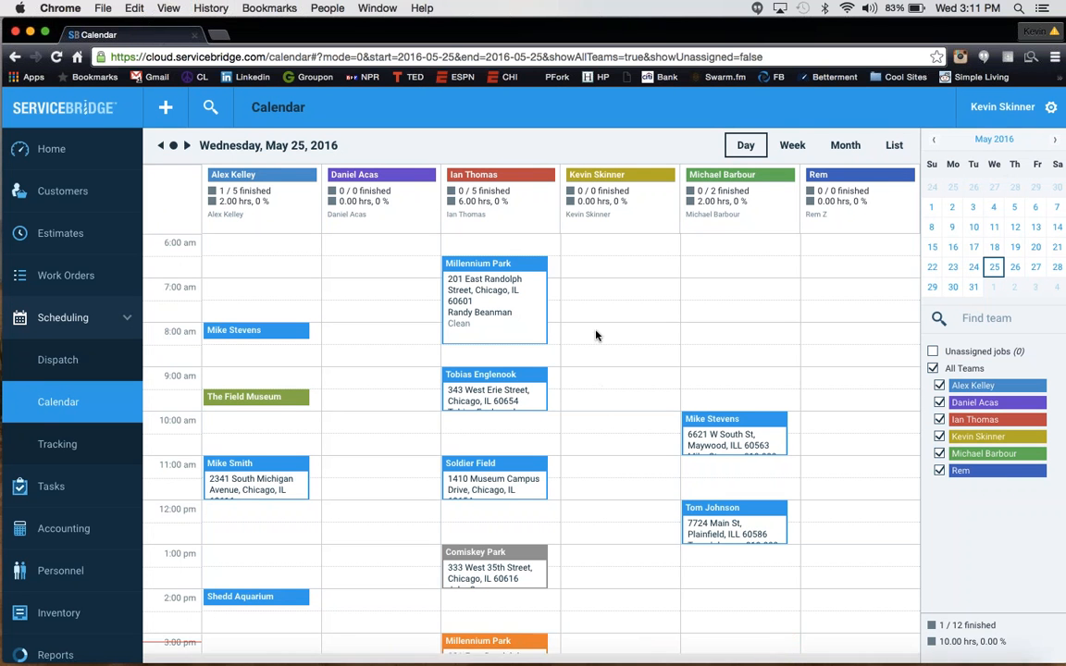
- Start a work order in the fourth team's 9:00 am slot for the customer listed just before Millennium Park
click(591, 378)
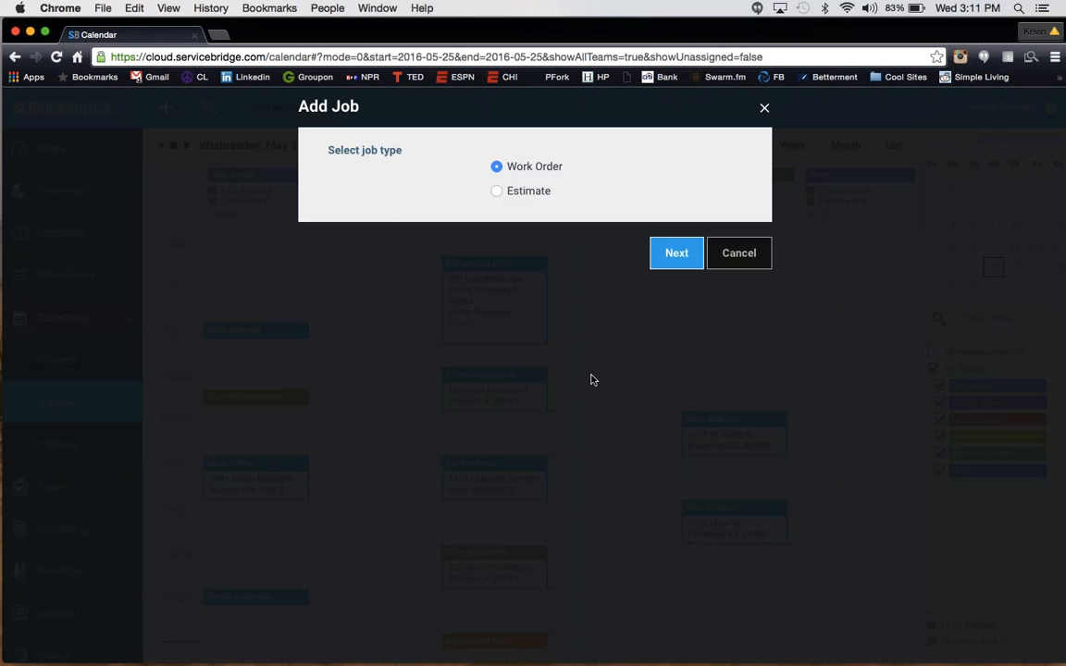
click(676, 253)
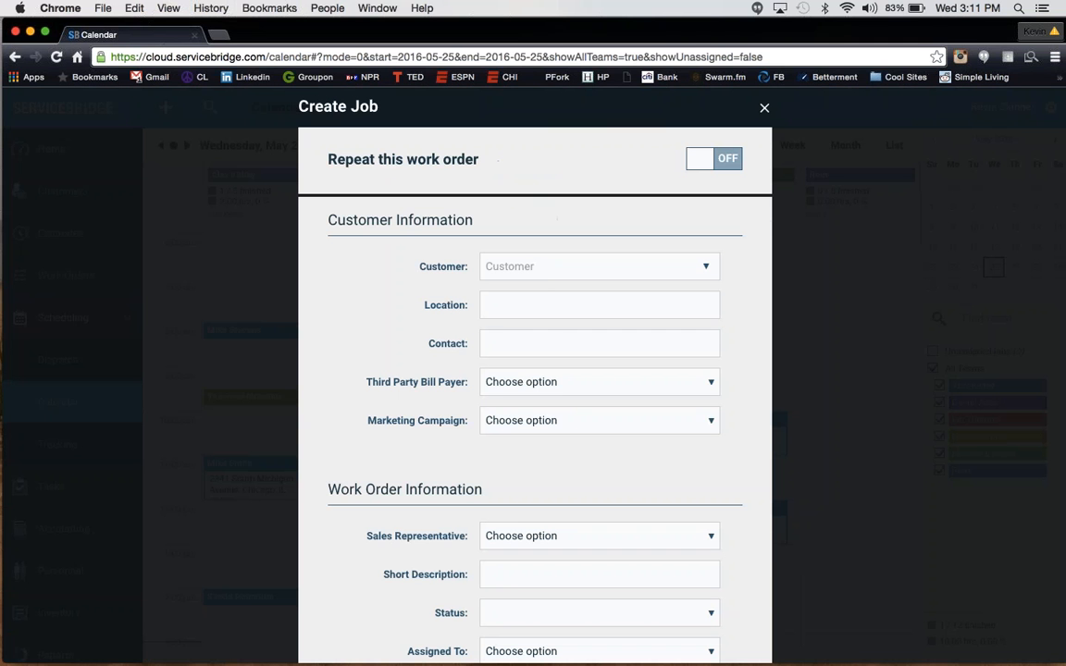
click(592, 266)
click(528, 350)
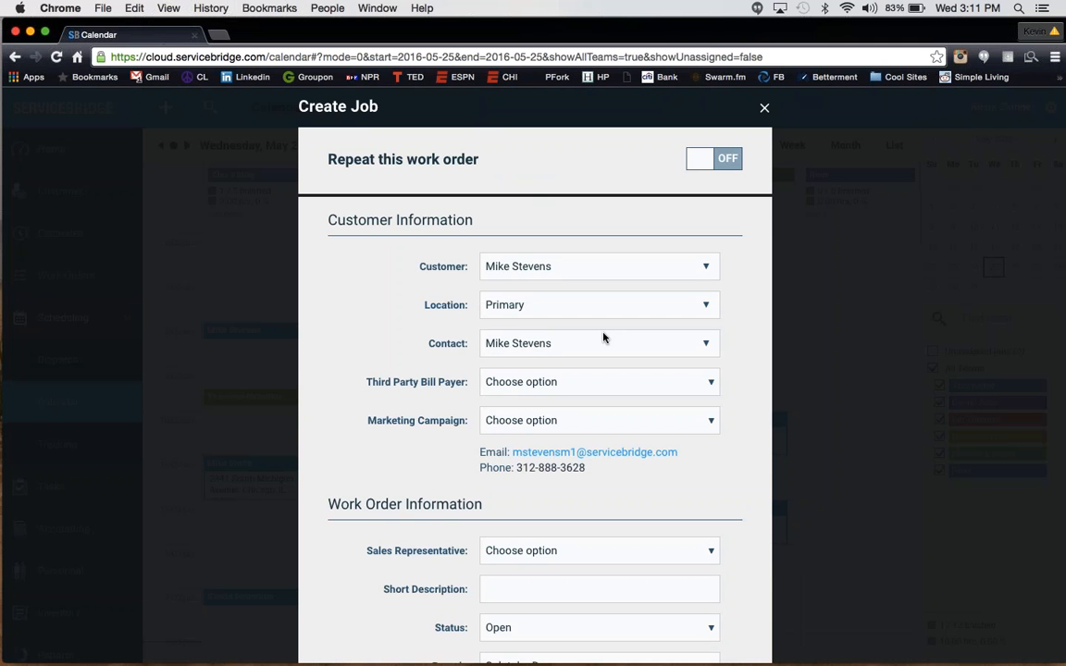
- Assign the second listed sales representative to the work order and enter "Test" as its short description
scroll(604, 338, down, 3)
click(708, 426)
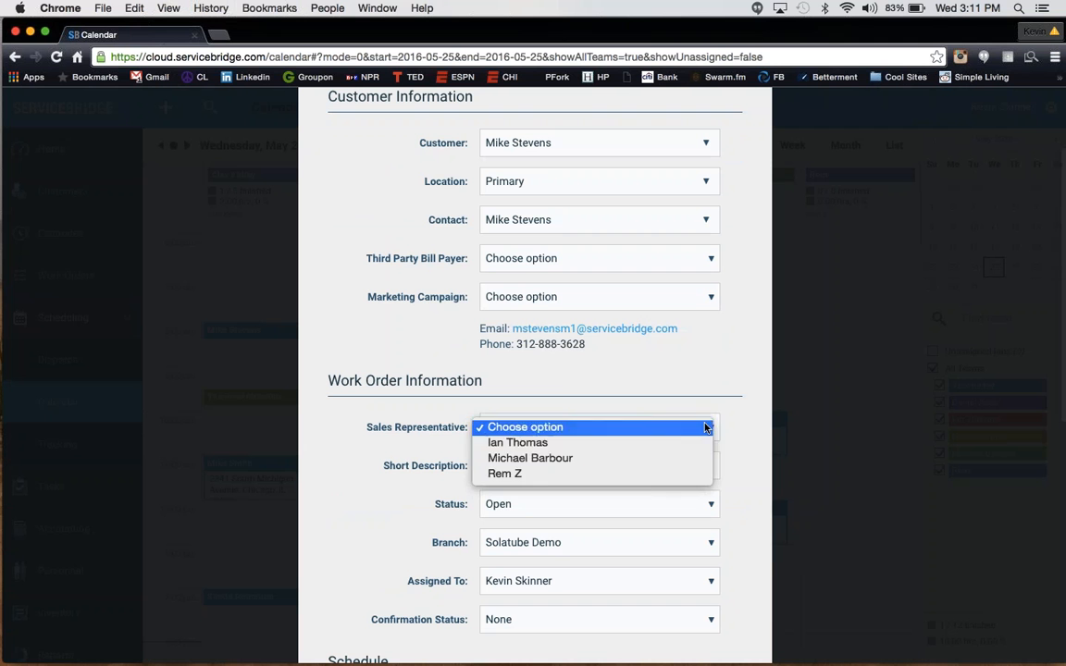
click(555, 460)
click(519, 468)
text(Test)
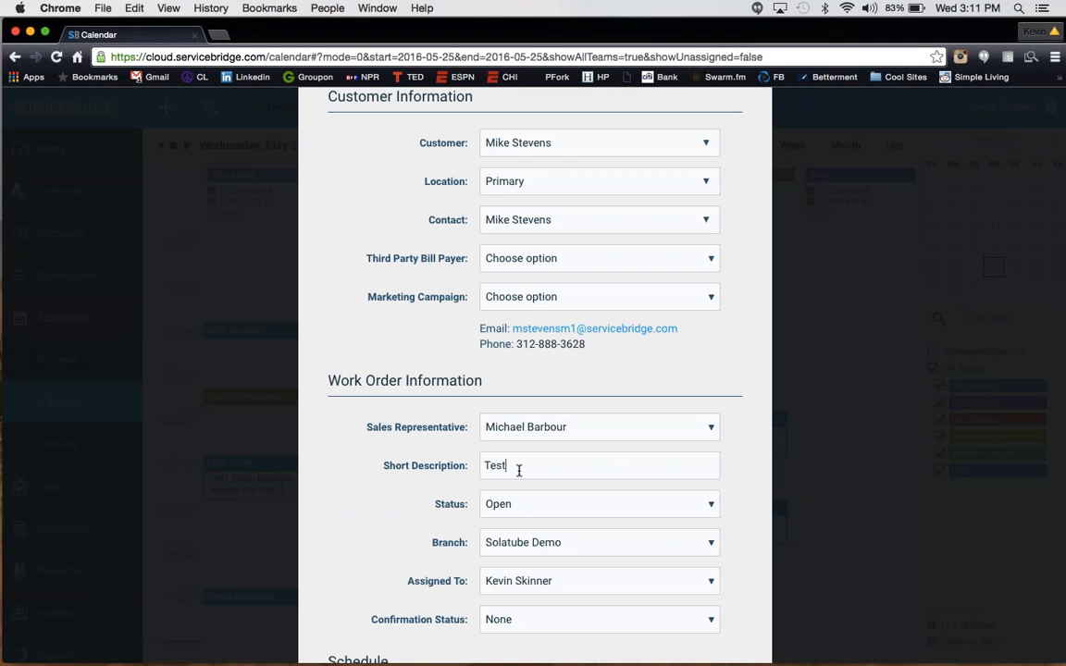
- Set the work order's status to Assigned and save the new job
click(507, 505)
click(492, 518)
scroll(570, 542, down, 1)
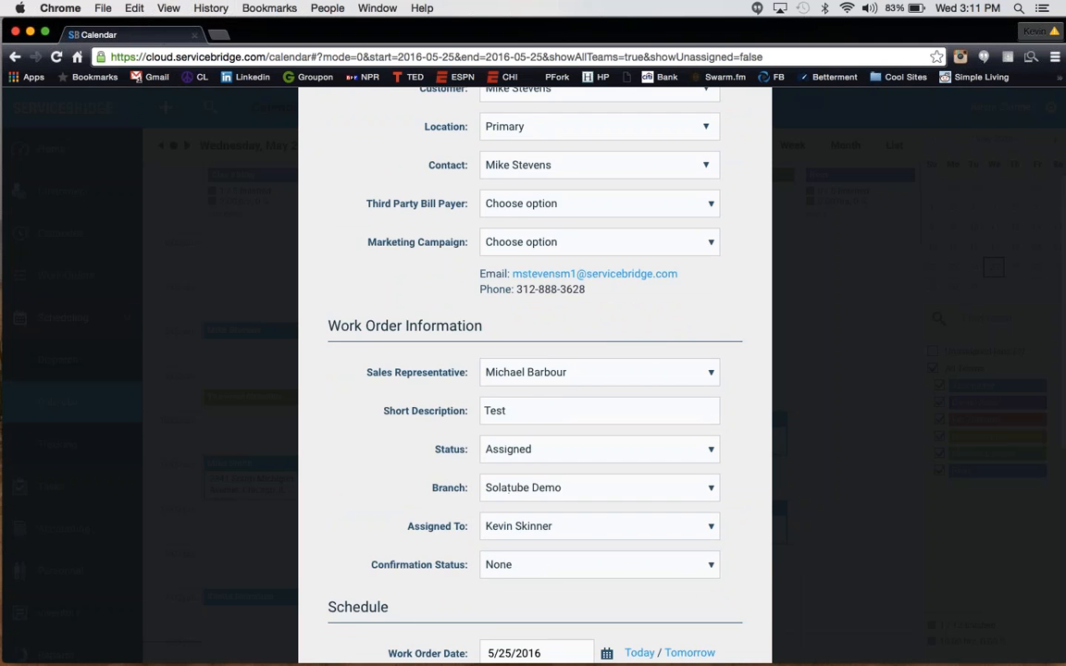
click(512, 488)
click(541, 397)
scroll(540, 397, down, 3)
scroll(630, 476, down, 3)
scroll(630, 475, down, 4)
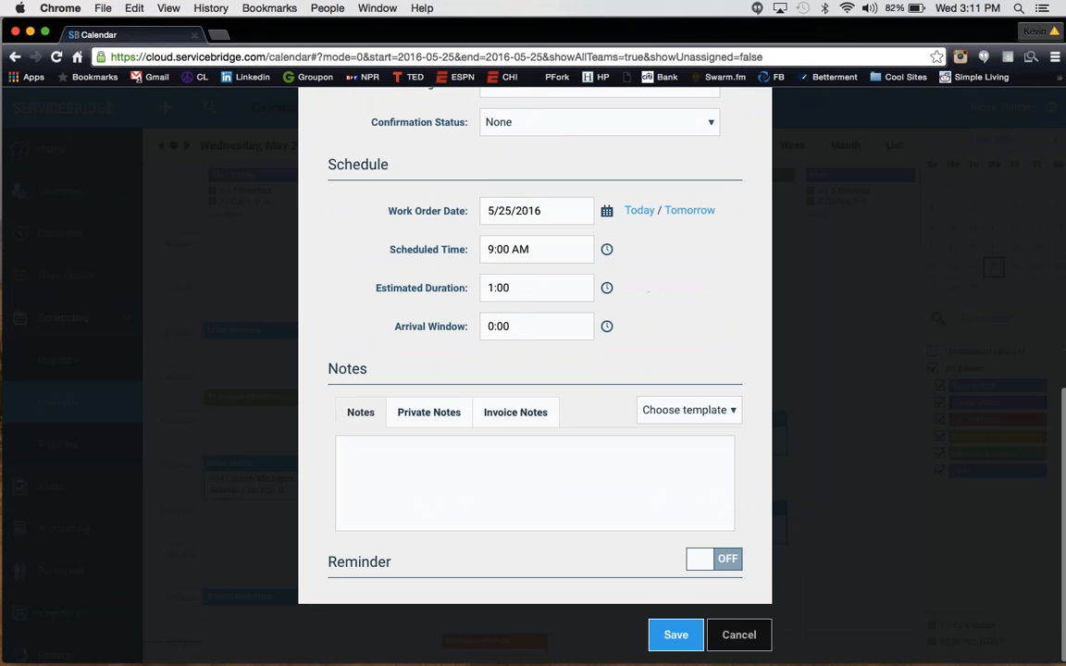
click(676, 634)
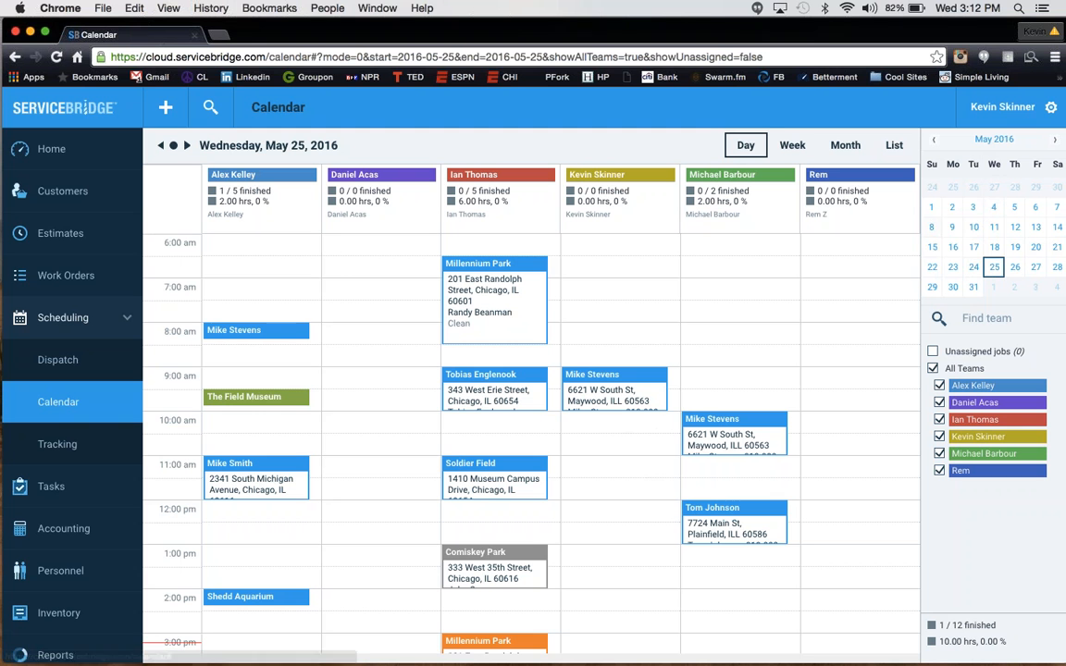
- View the day schedules for May 26 and June 14, 2016, and return to today's schedule to review its jobs
click(1015, 269)
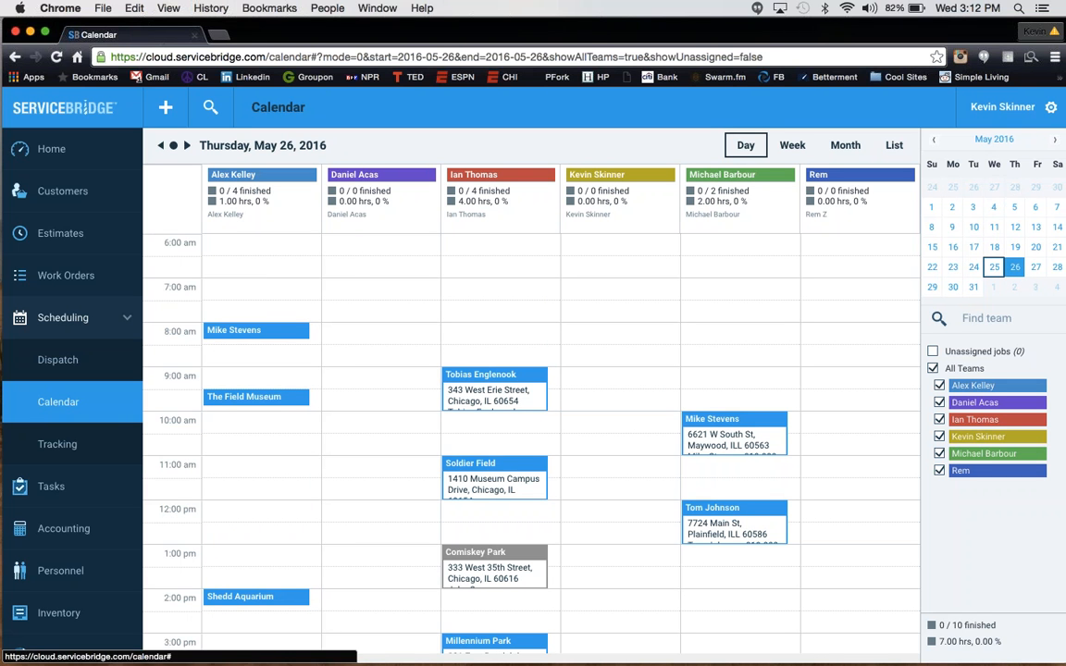
click(1055, 139)
click(974, 227)
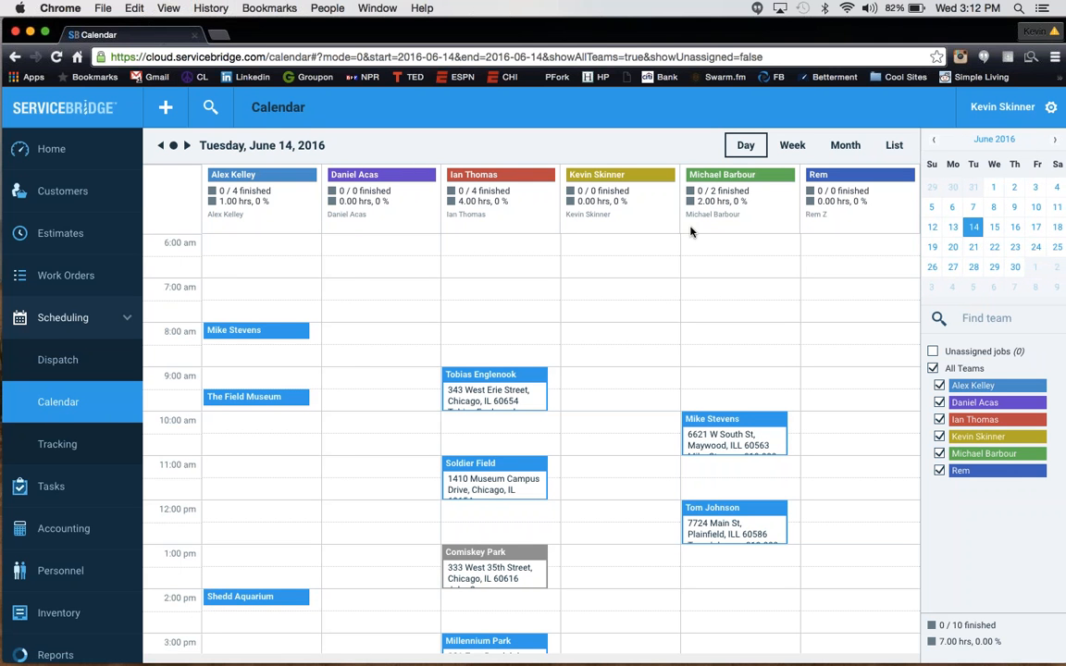
click(173, 148)
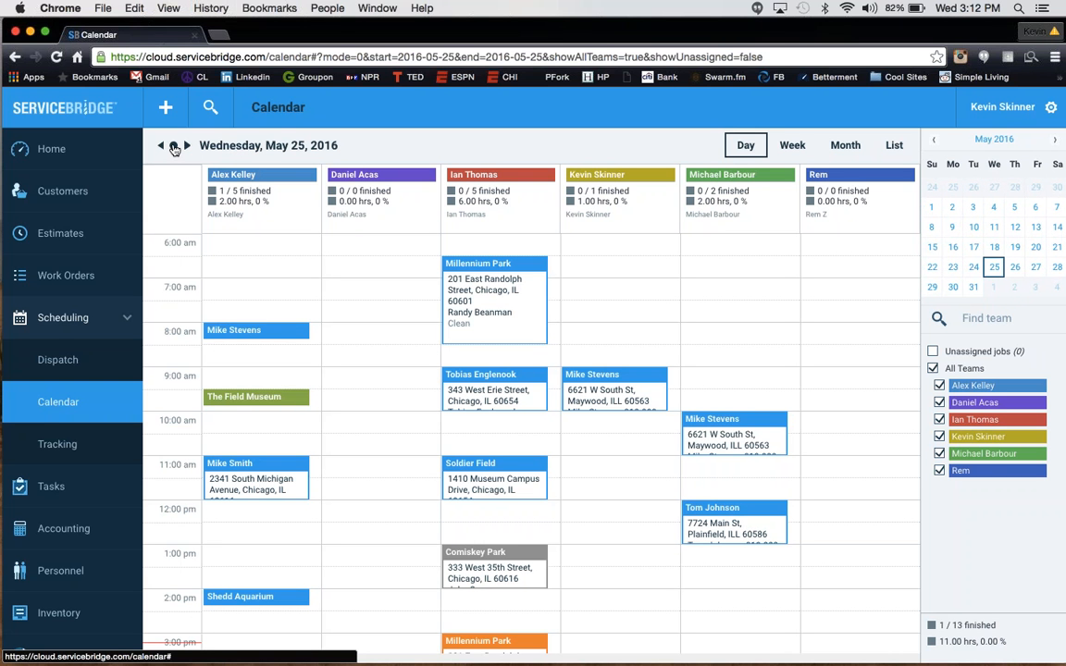
scroll(481, 358, down, 4)
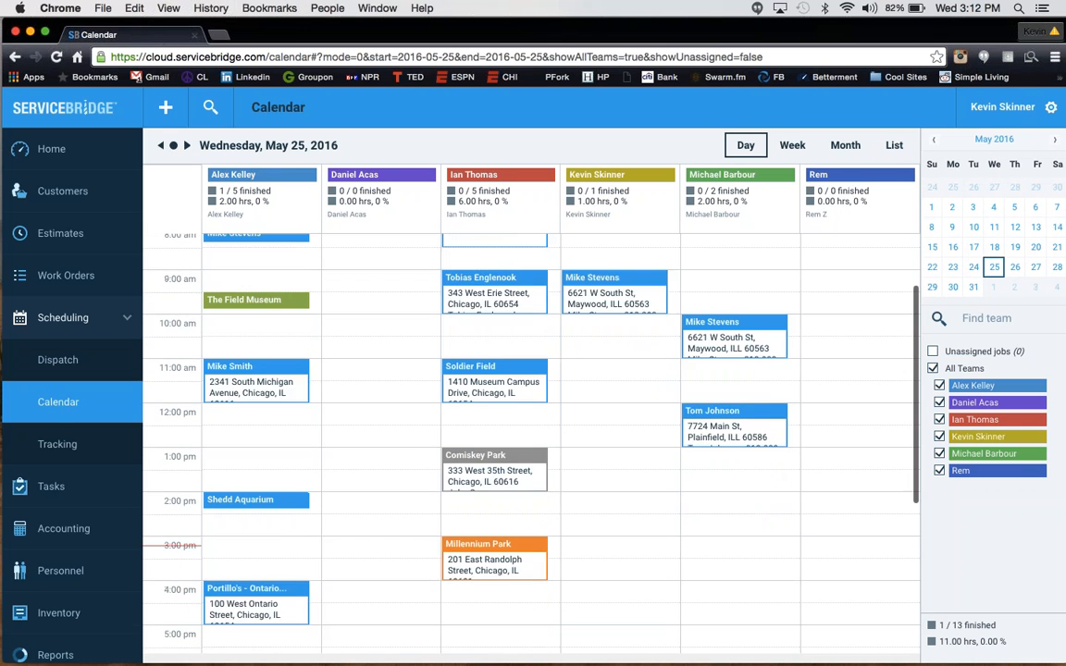
scroll(581, 297, up, 4)
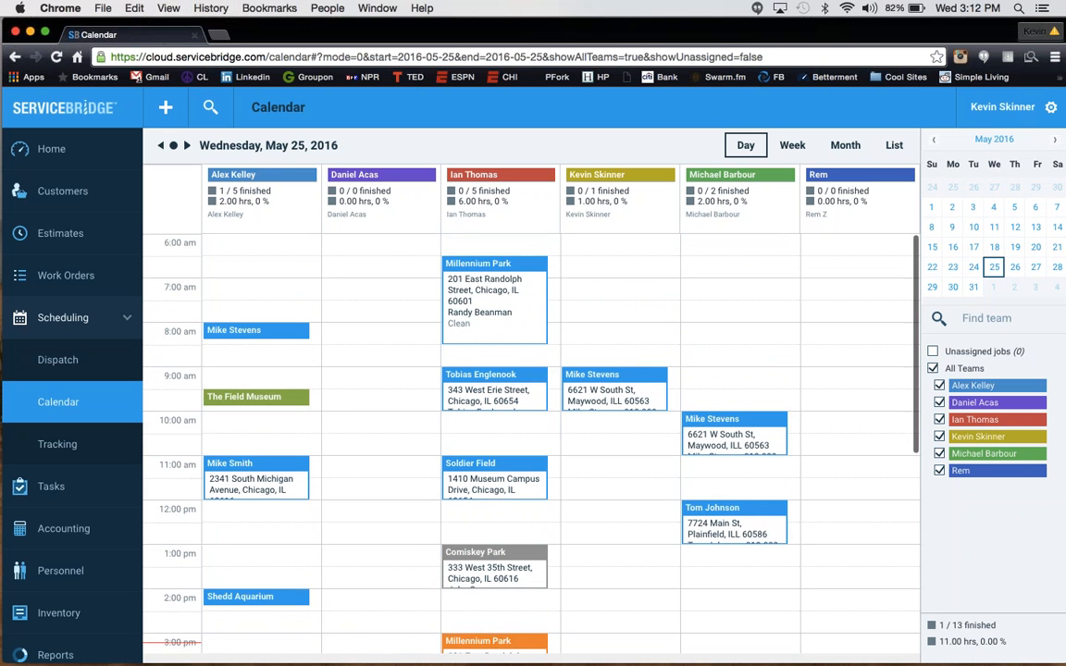
- Display the calendar by week and review all teams' jobs for May 22 to 28, 2016
click(793, 146)
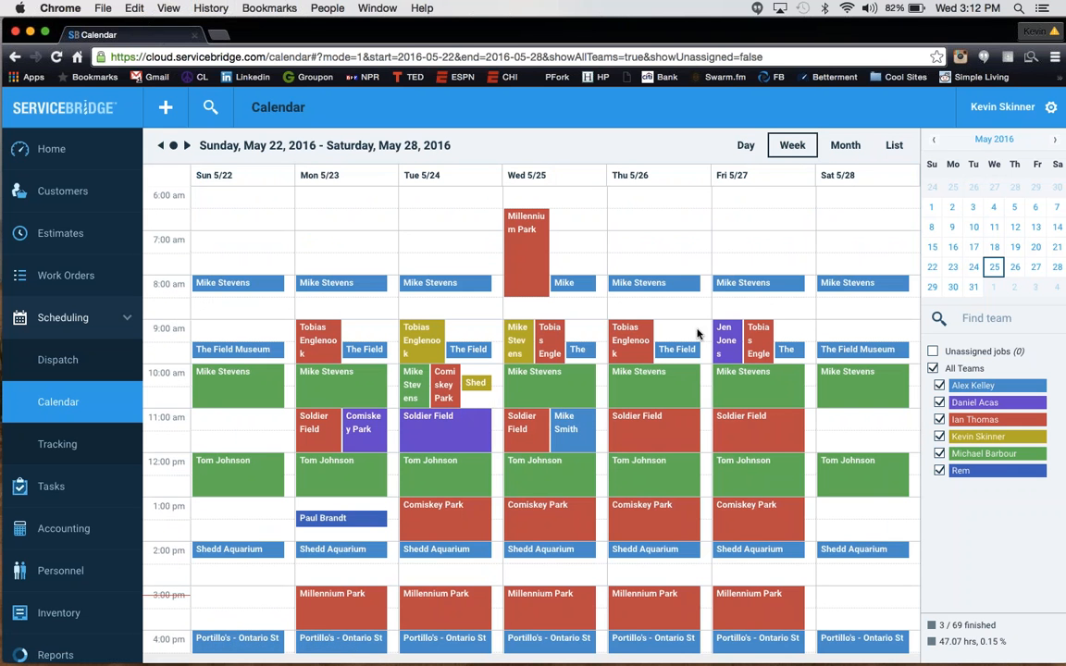
scroll(699, 335, down, 1)
scroll(699, 334, up, 1)
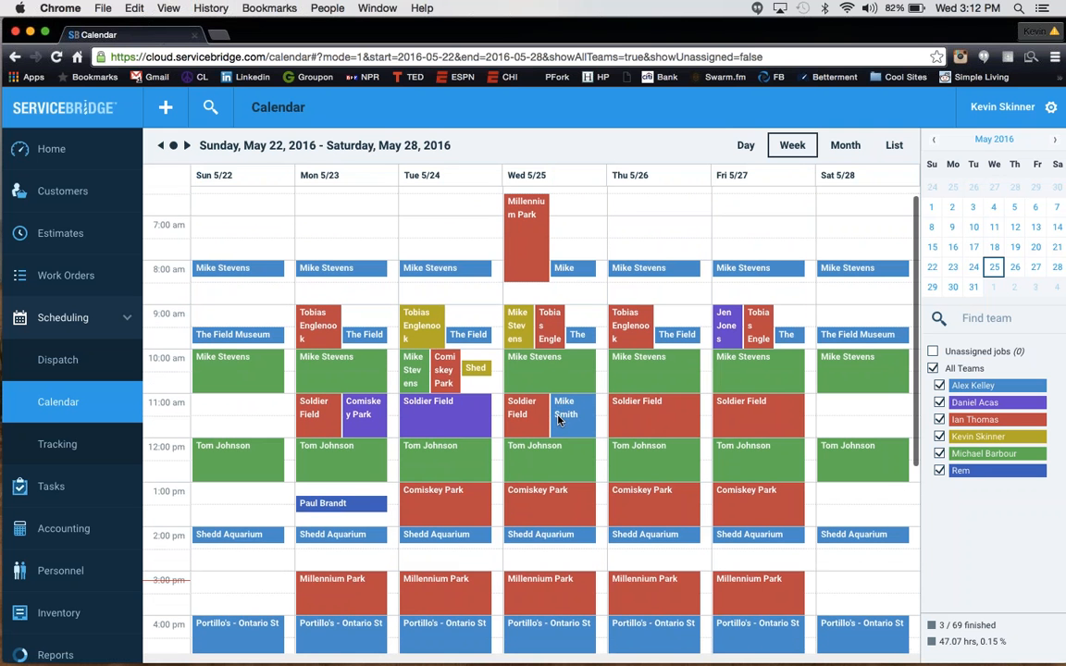
scroll(558, 419, down, 1)
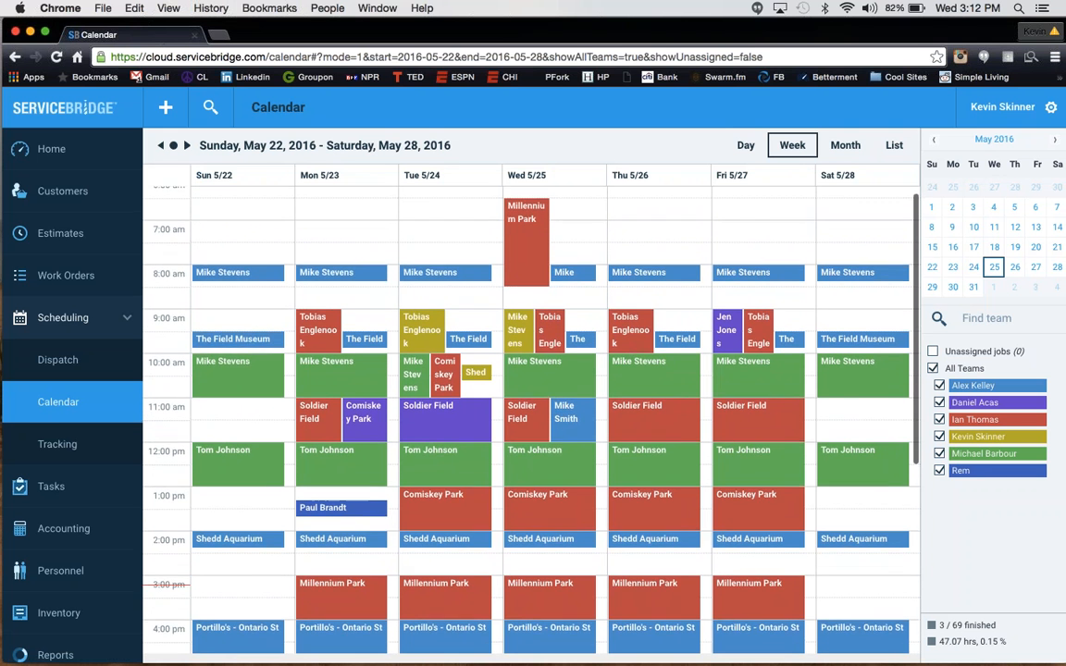
scroll(757, 389, down, 1)
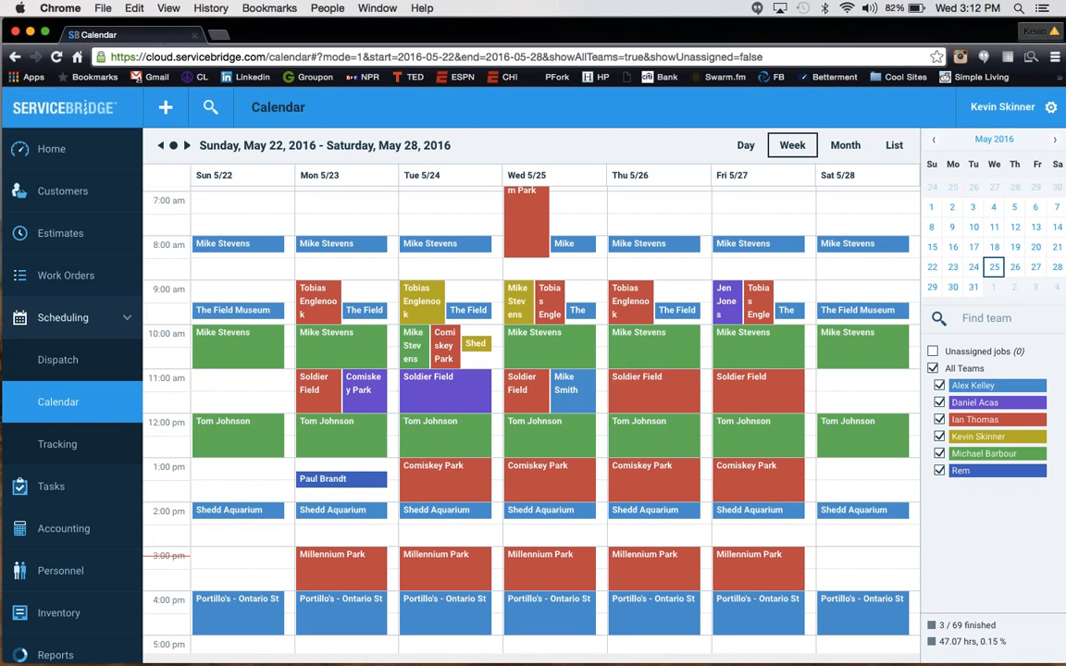
- Limit the week calendar to the fifth listed team only and view that team's day schedule for Tuesday, May 24, 2016
click(932, 368)
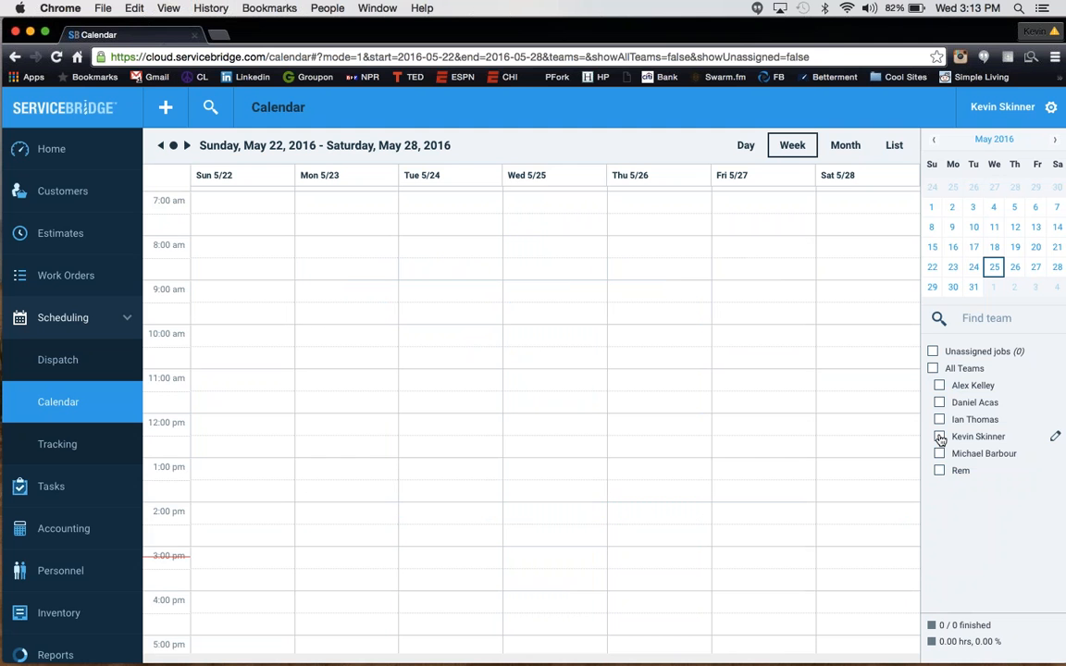
click(939, 453)
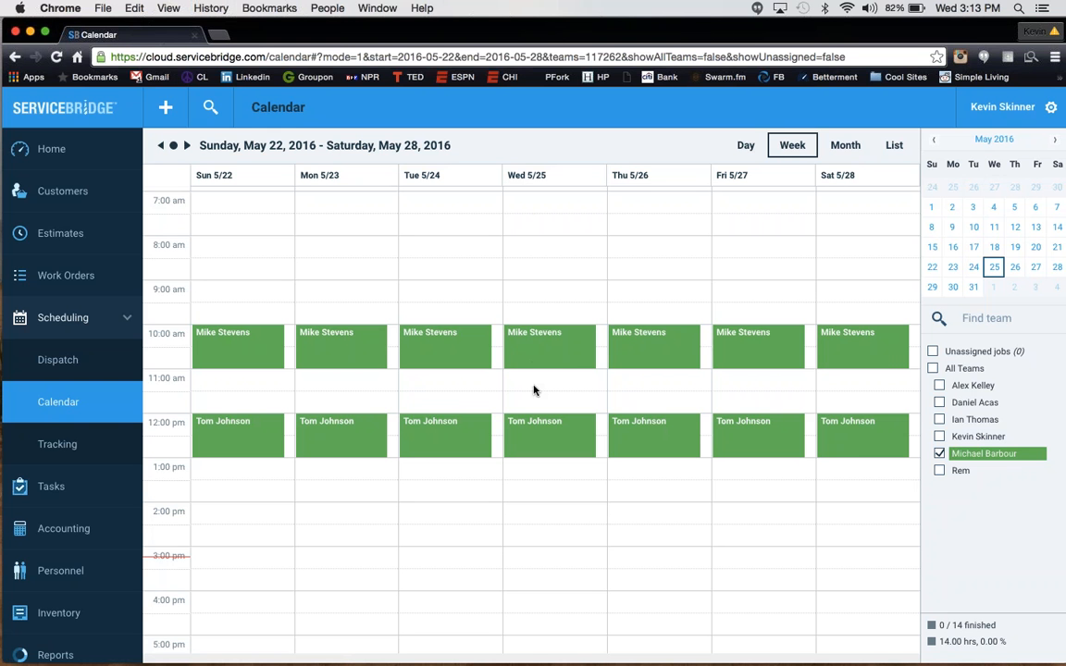
click(516, 175)
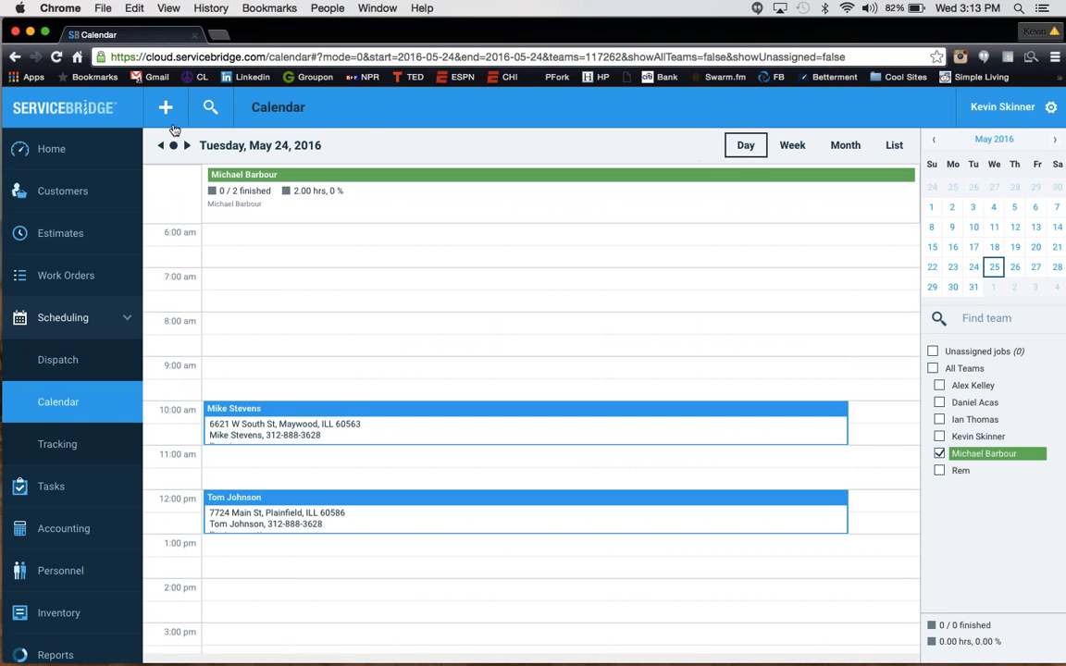
click(791, 148)
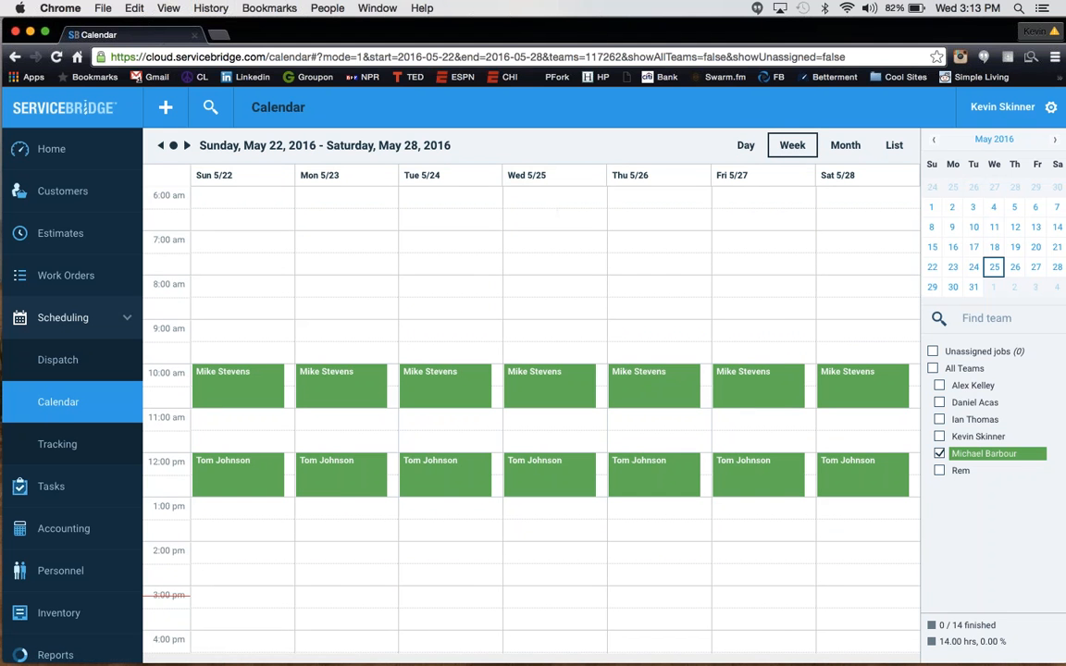
click(425, 177)
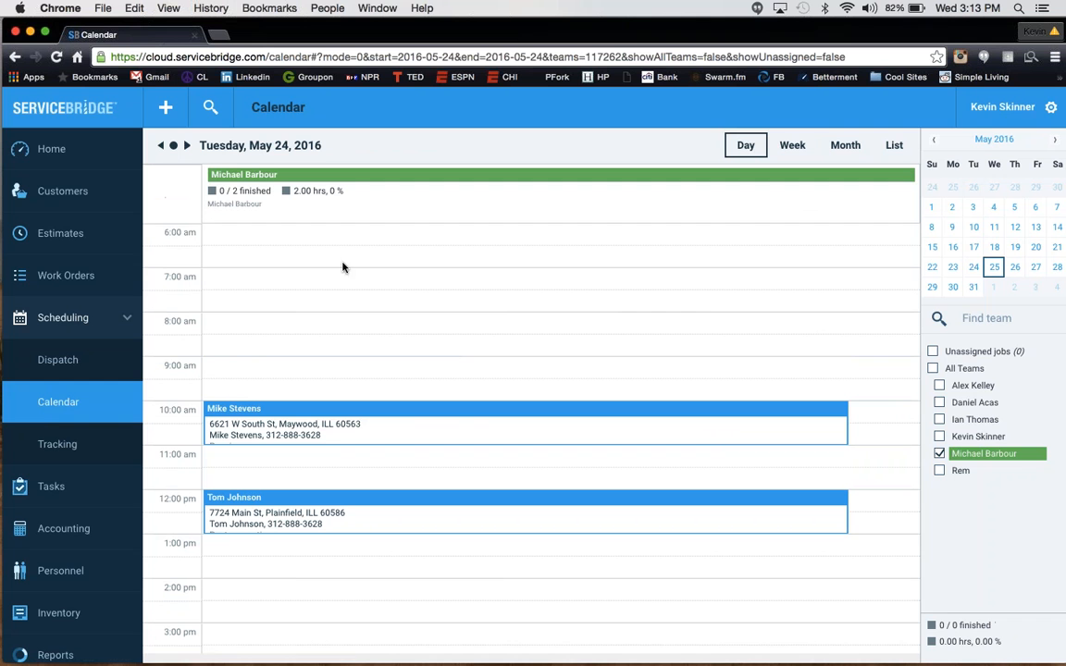
- Open the new job form from the 8:00 am slot on May 24, cancel it, and return to the week view
click(304, 327)
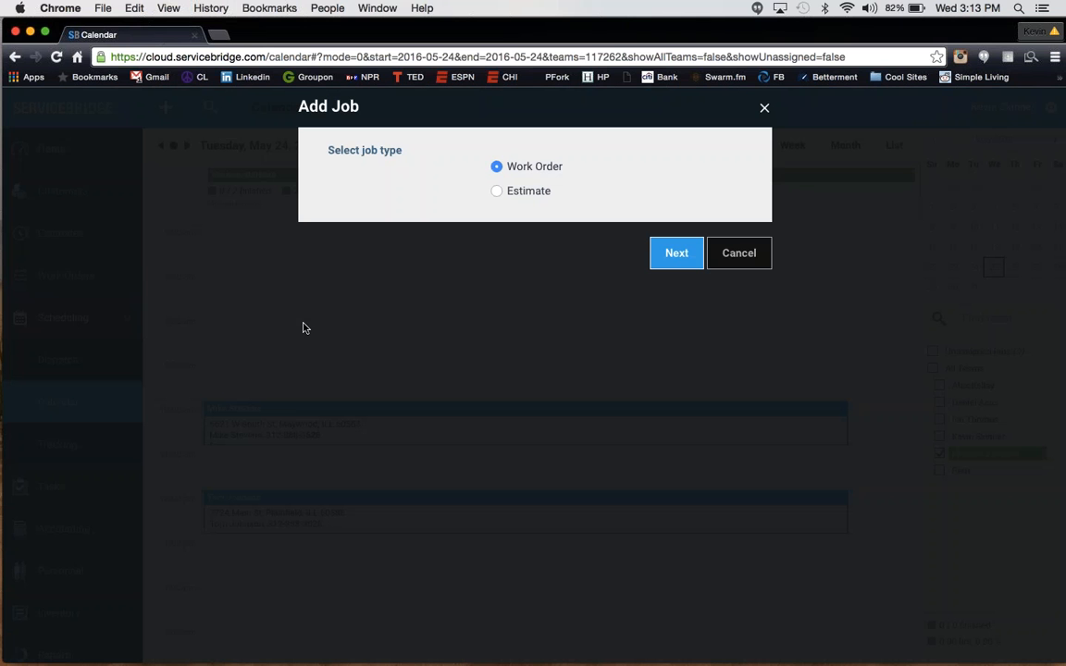
click(729, 264)
click(789, 144)
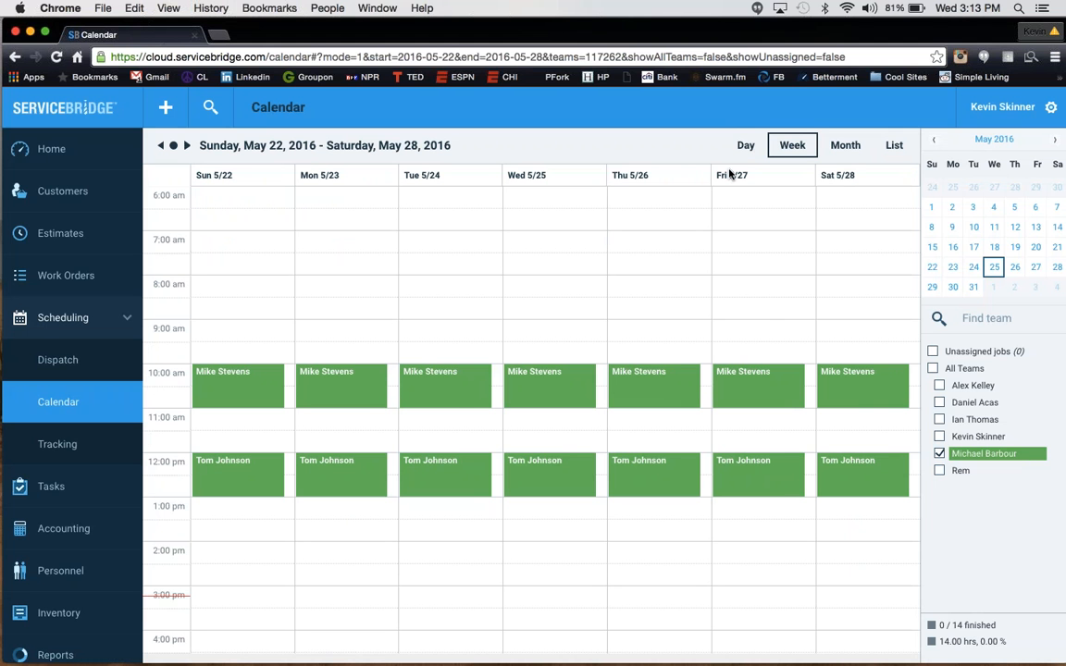
- Show all teams in the calendar again and review their jobs for May 22 to 28, 2016
click(933, 368)
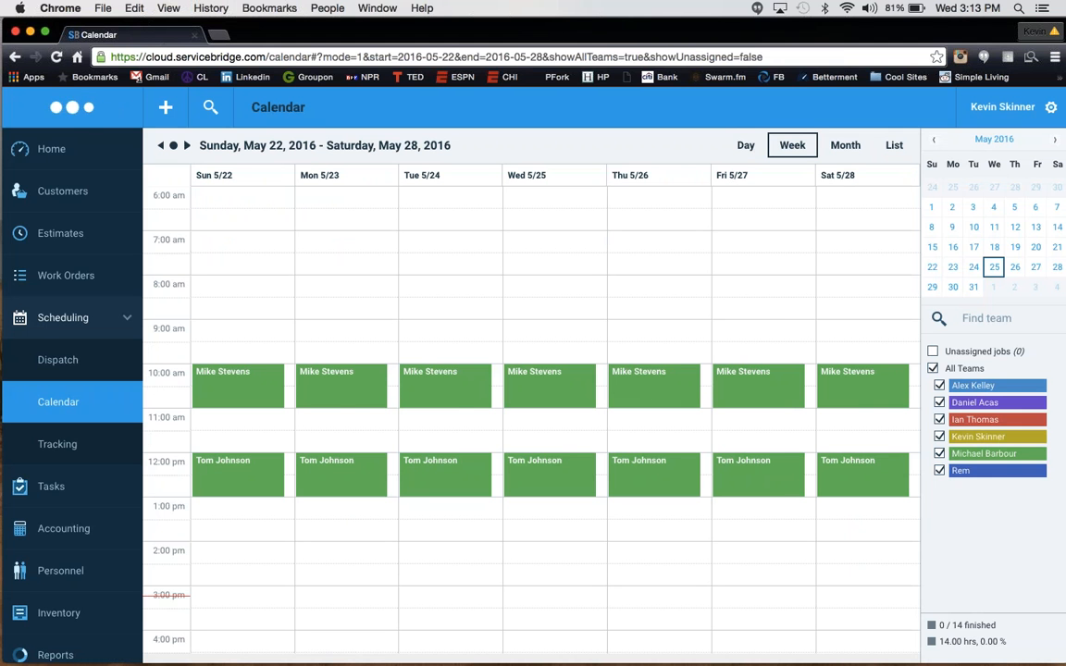
scroll(592, 435, down, 5)
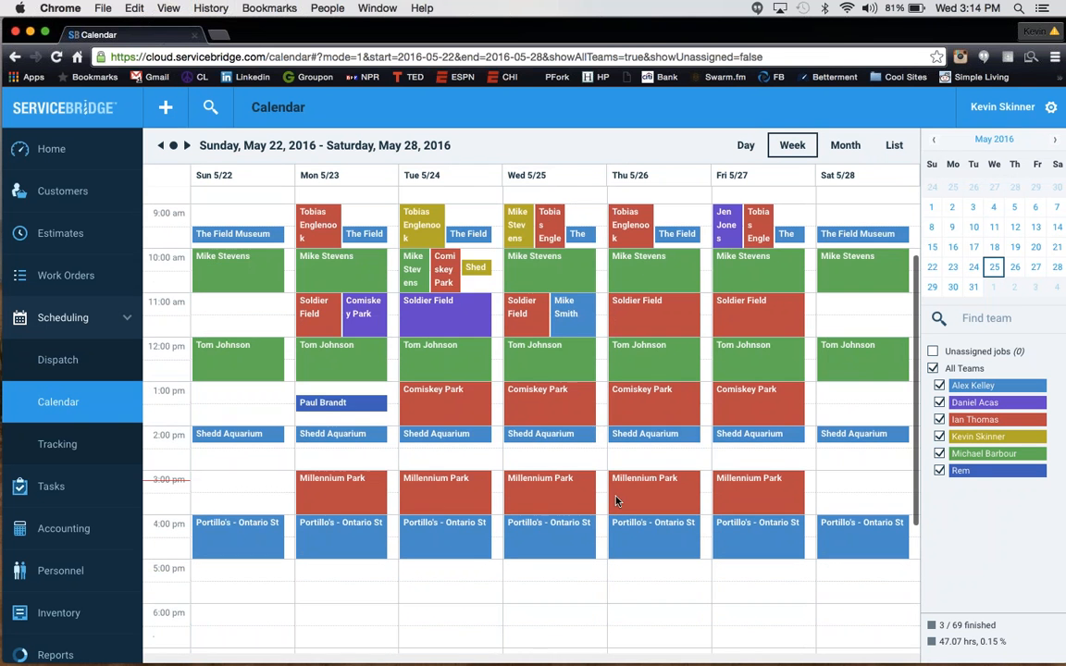
scroll(553, 446, up, 2)
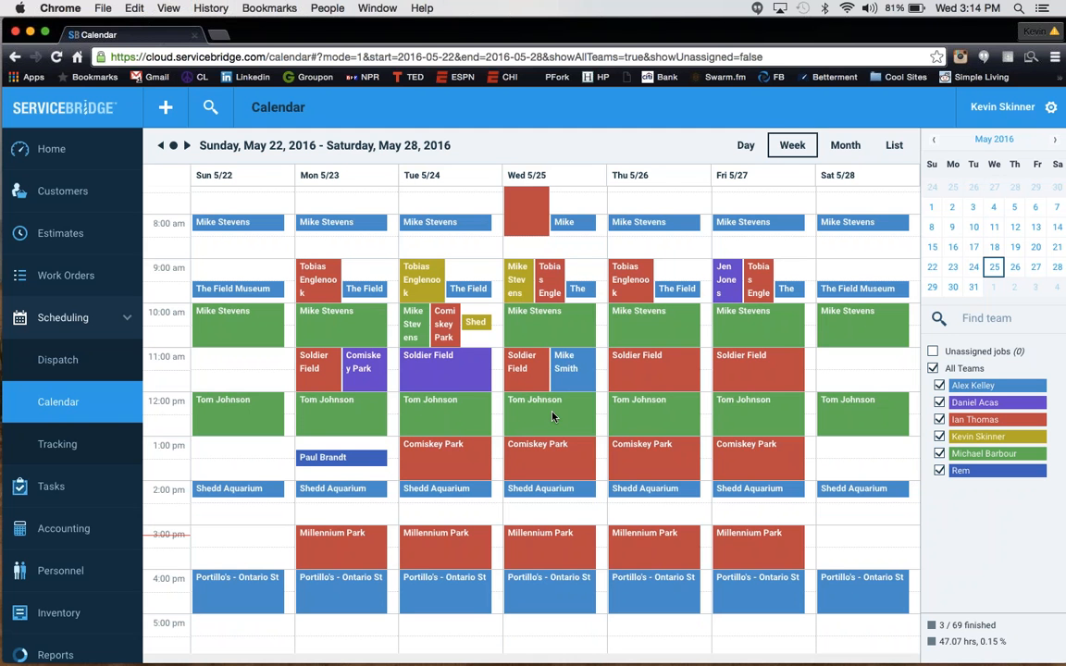
- View the work order details of Wednesday, May 25's 10:00 am job and return to the week calendar
click(544, 329)
mouse_move(552, 328)
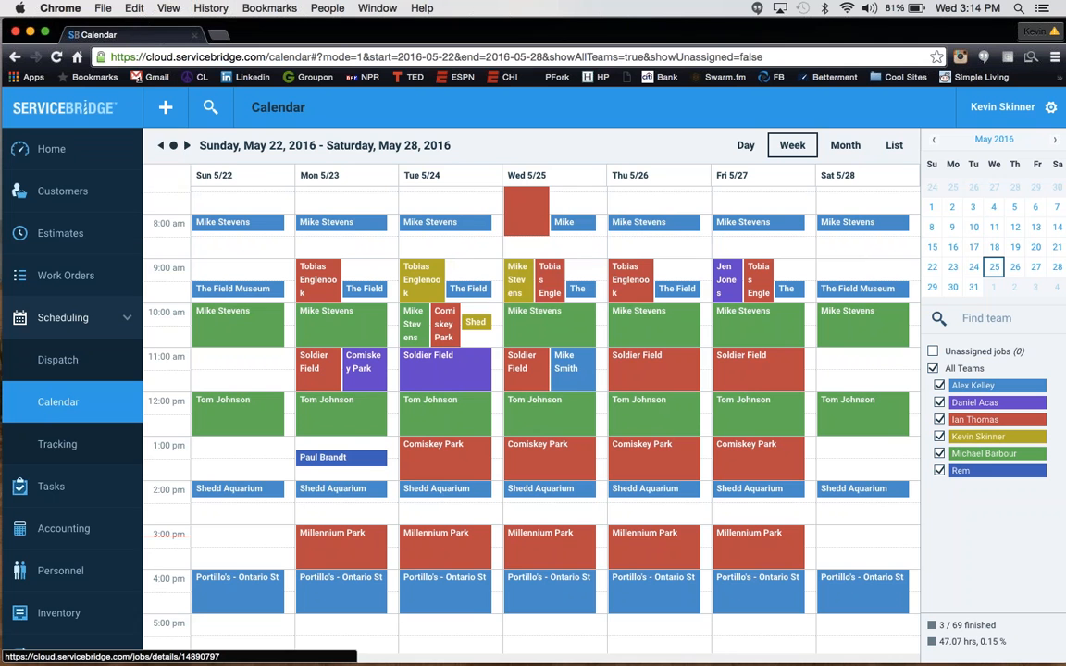
click(476, 285)
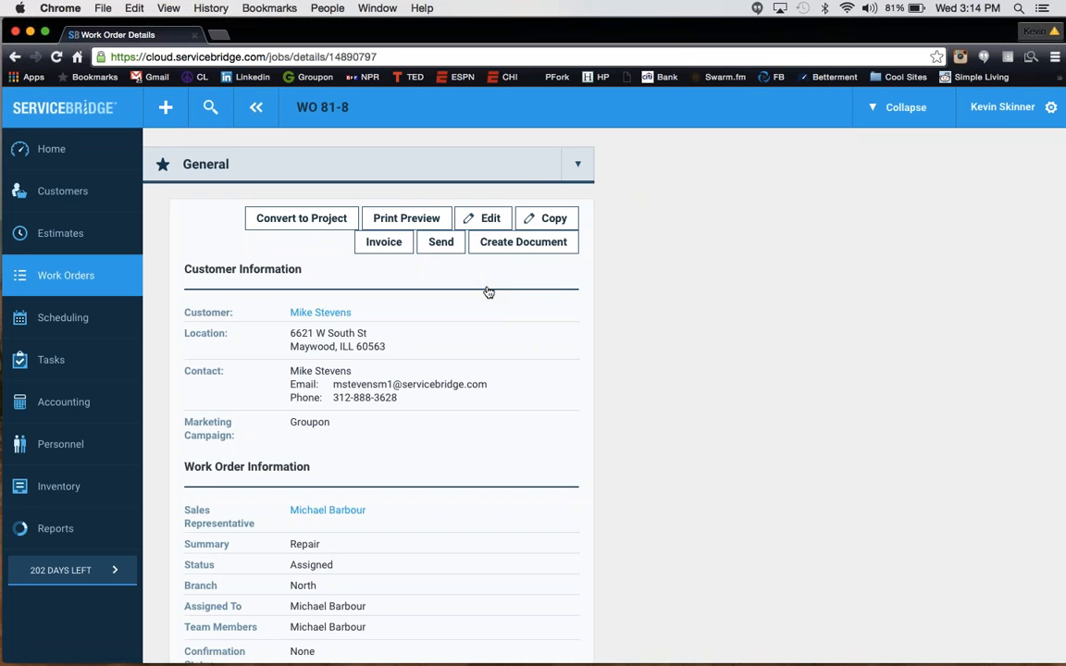
click(15, 57)
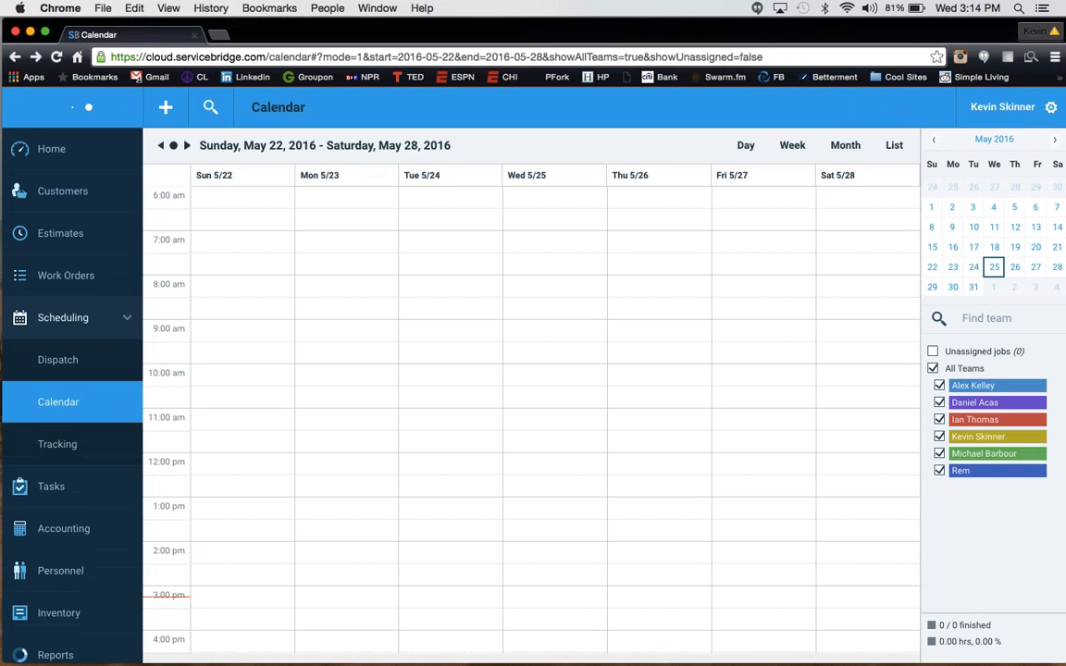
scroll(504, 344, down, 3)
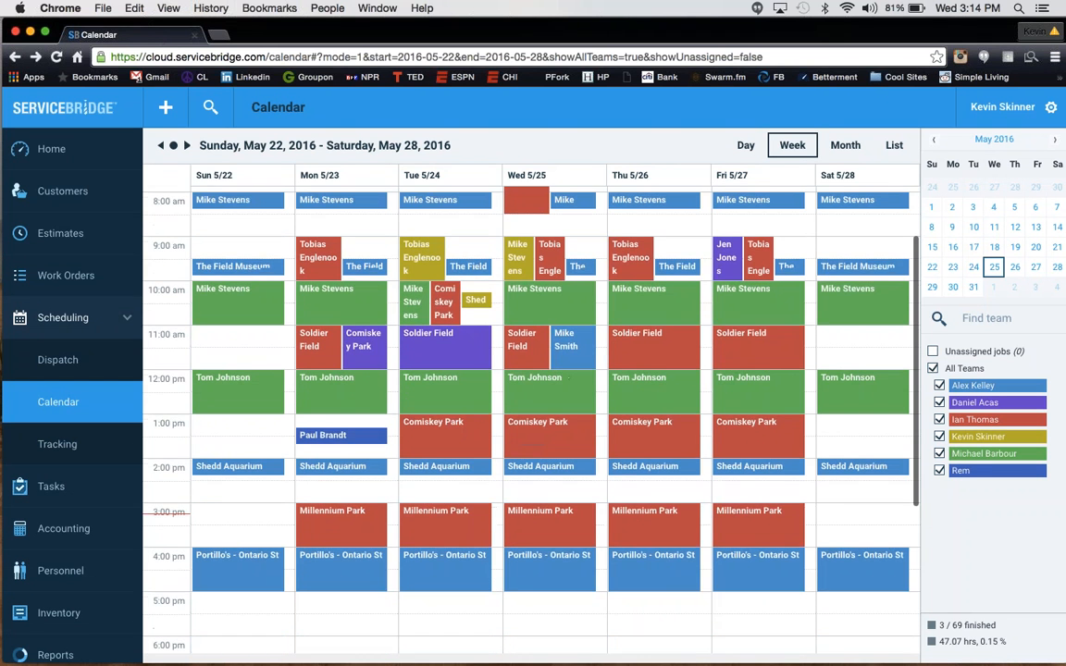
scroll(540, 388, up, 3)
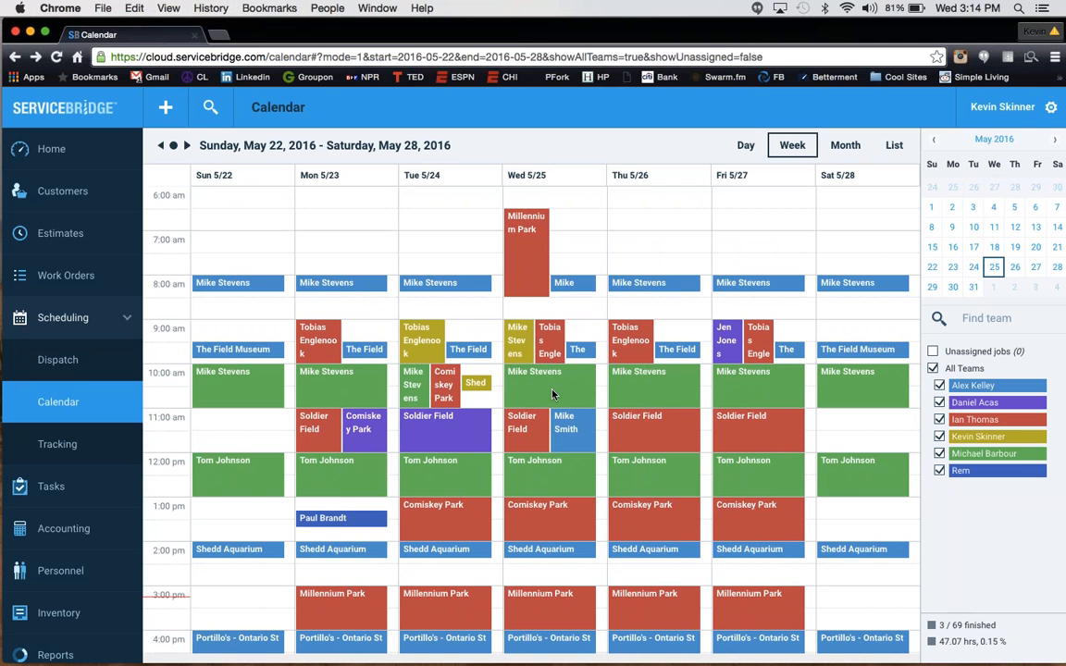
scroll(554, 393, down, 2)
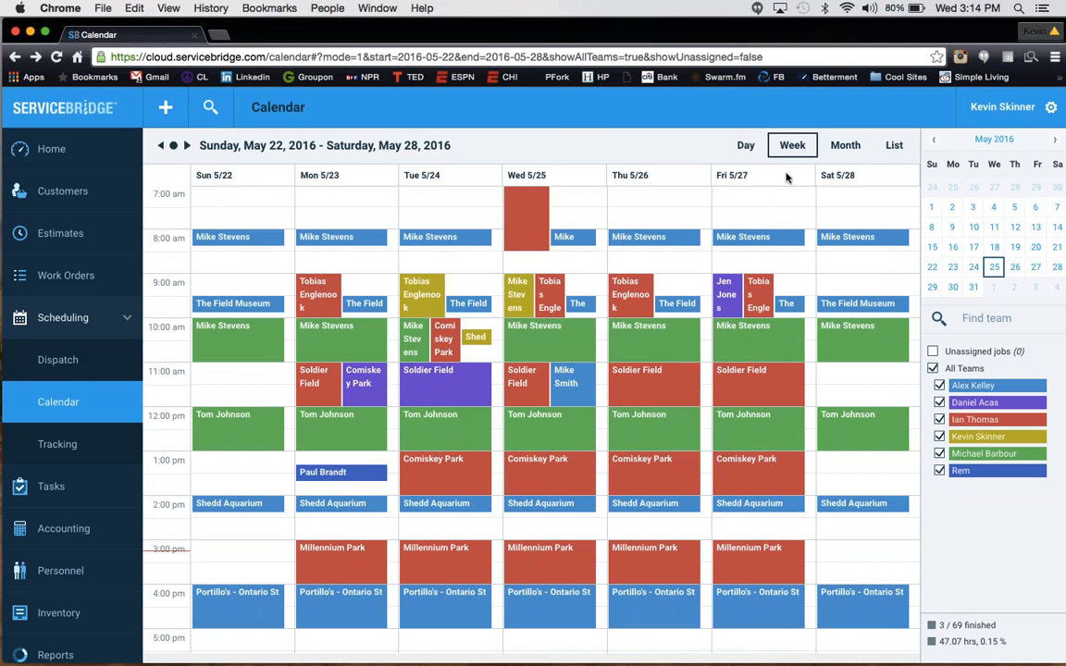
- Open the 10:00 am work order on May 22's day schedule for editing, examine its assignee and schedule options, and cancel
click(746, 145)
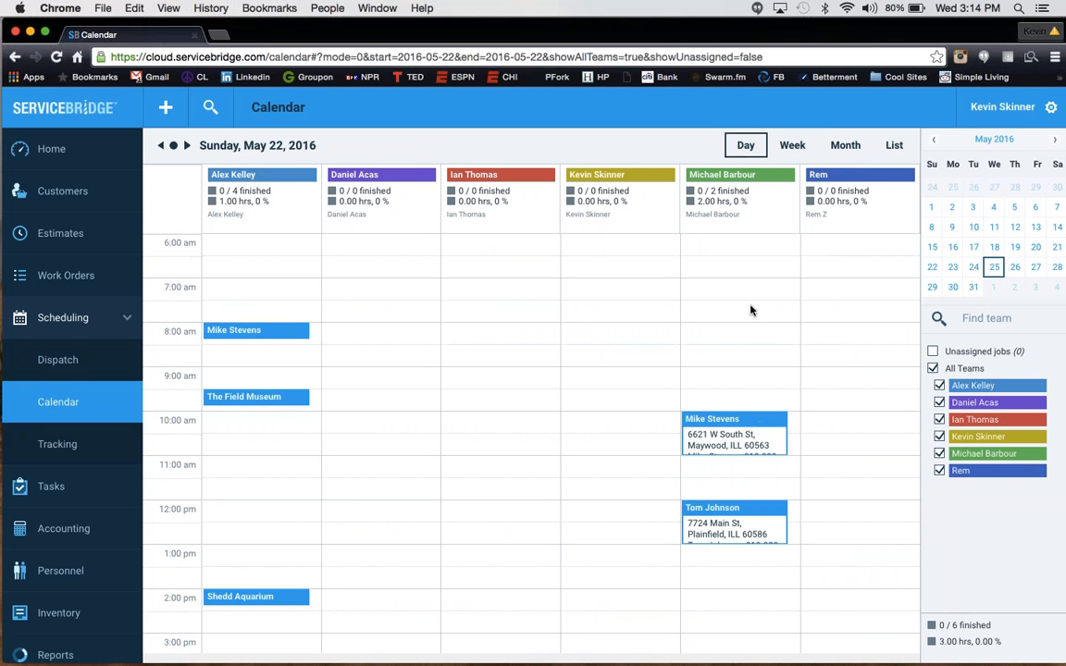
click(773, 447)
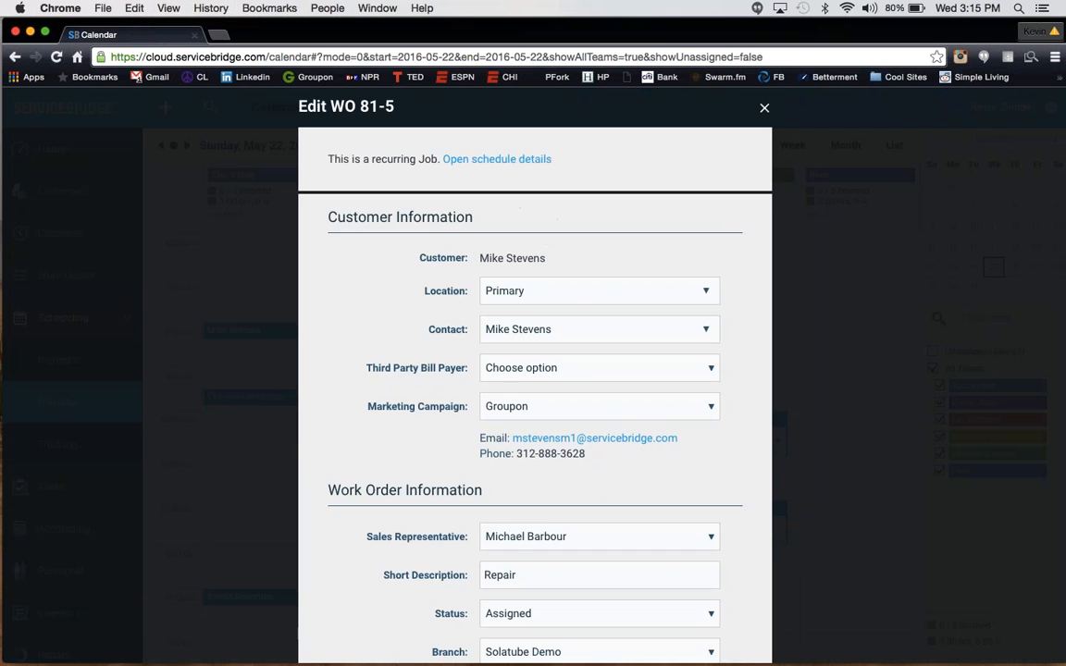
scroll(555, 305, down, 5)
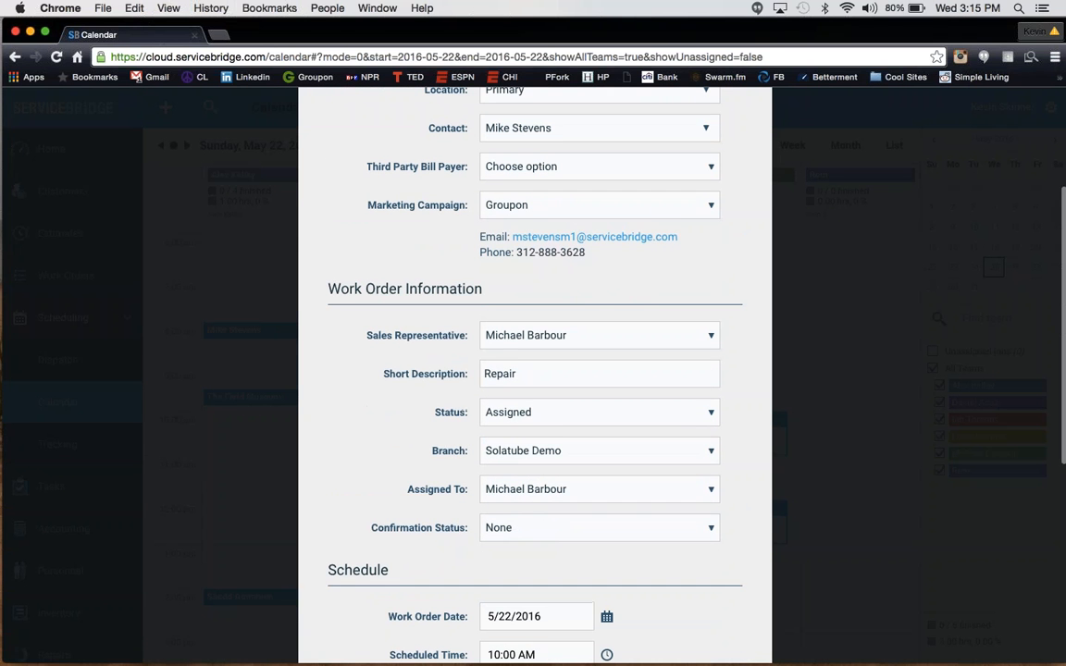
click(647, 488)
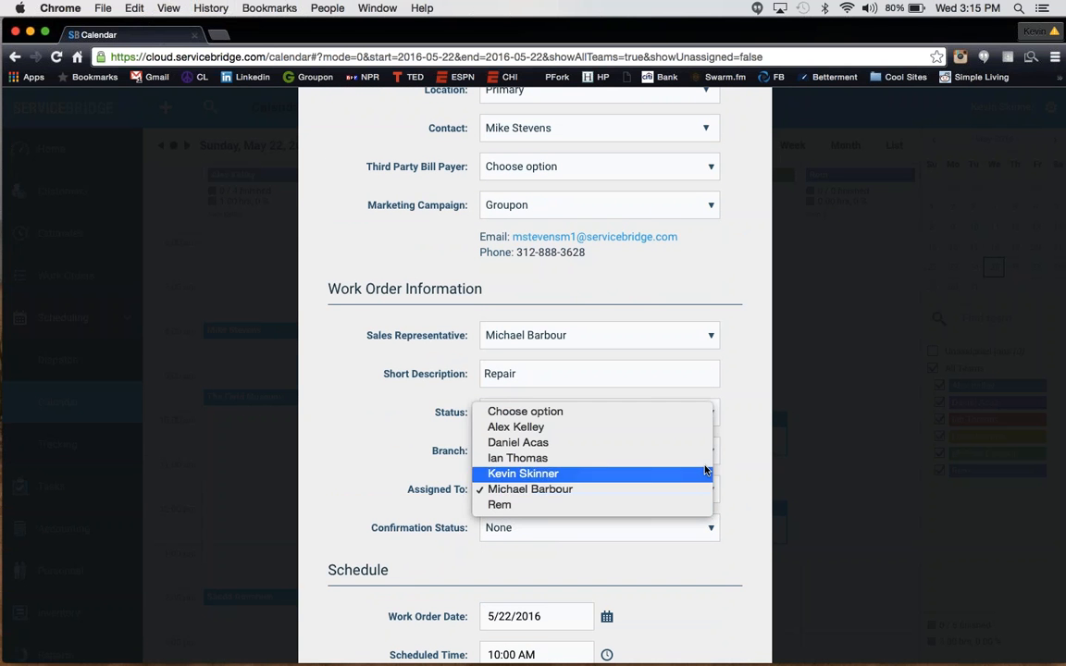
click(740, 453)
scroll(692, 533, down, 10)
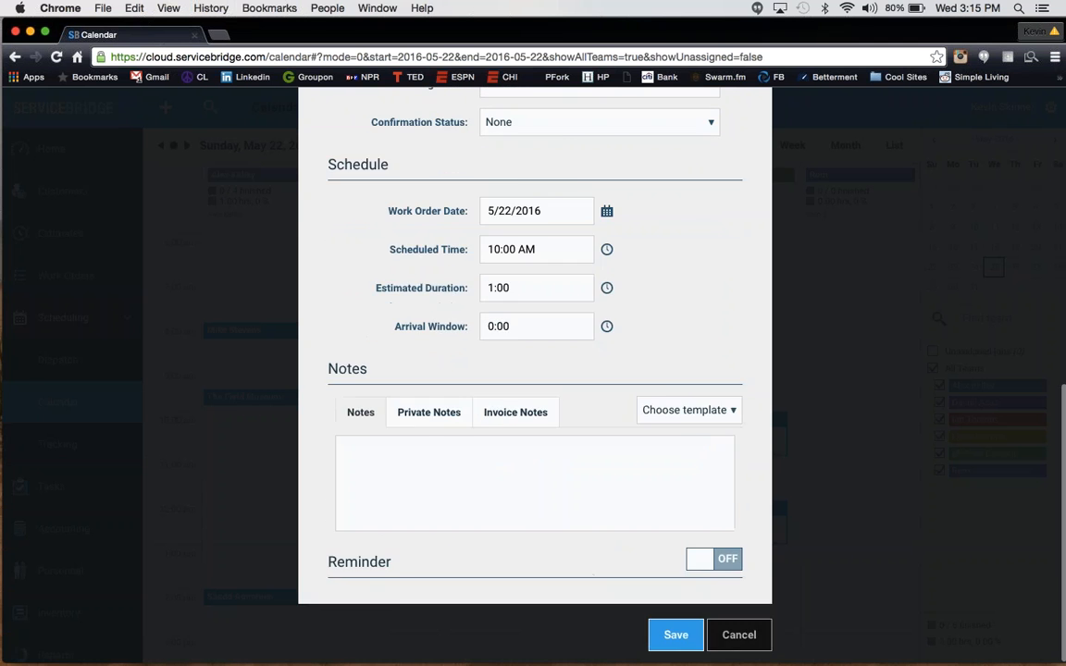
click(731, 636)
- Display the May 2016 calendar by month, check the May 13 schedule, and advance the month view to June 2016
click(845, 145)
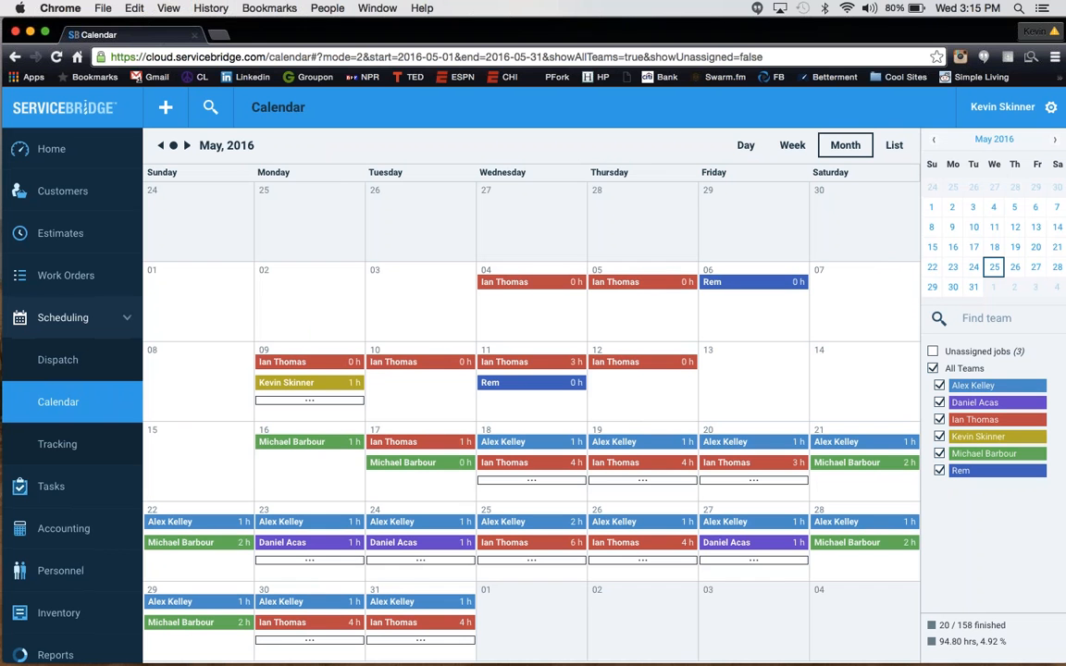
click(708, 356)
click(846, 145)
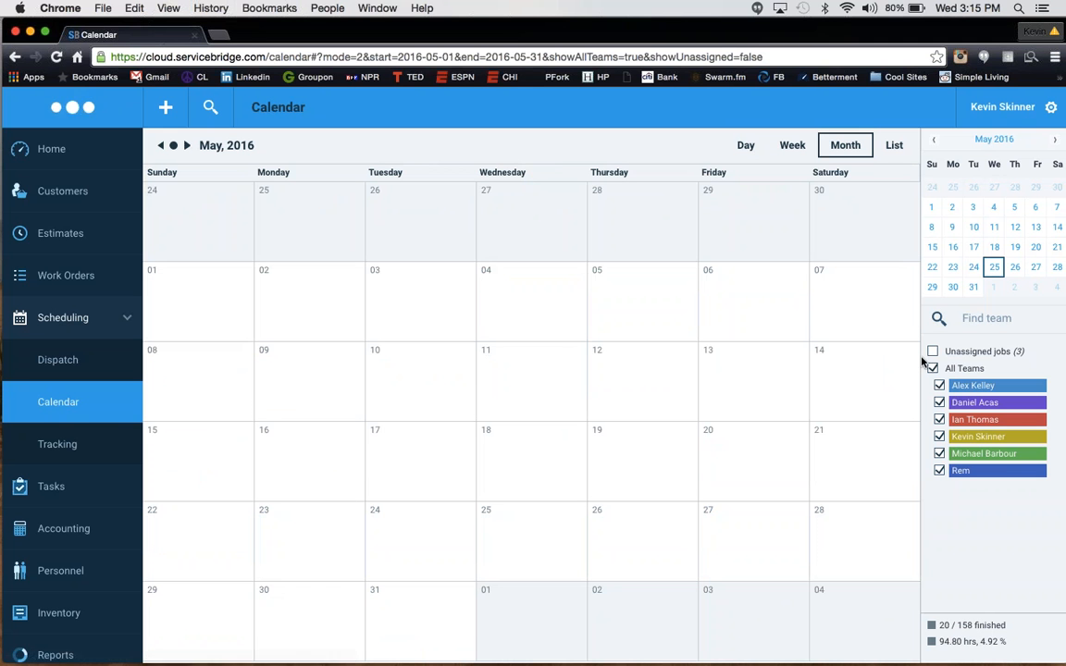
click(186, 145)
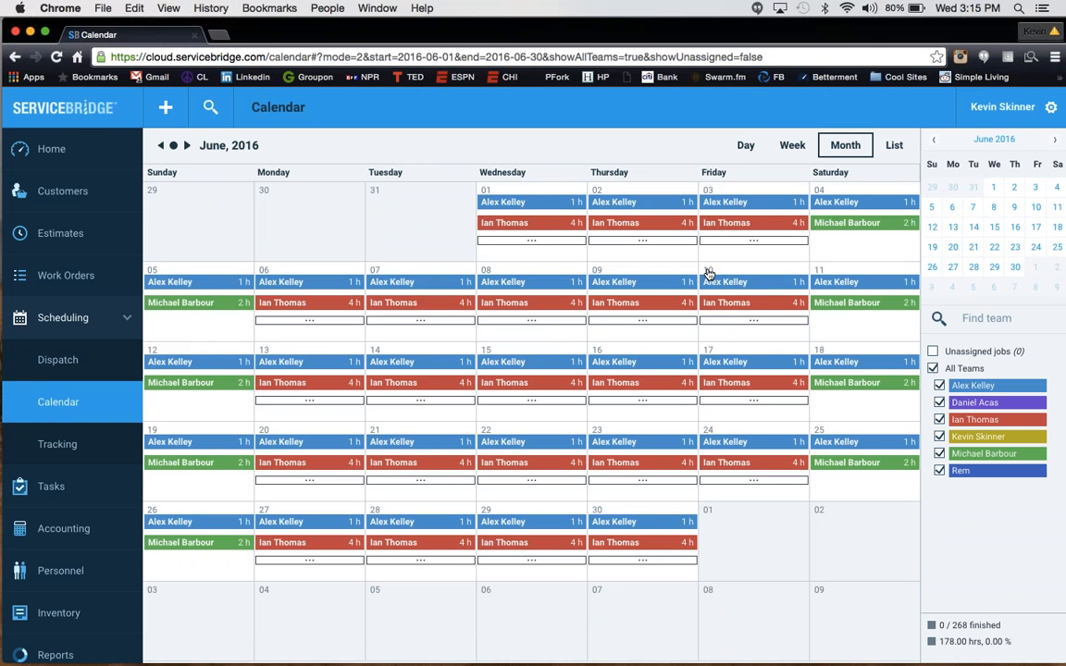
- Open June 10's schedule, start a job in the second team's 9:00 am slot, cancel it, and return to the month view
click(708, 274)
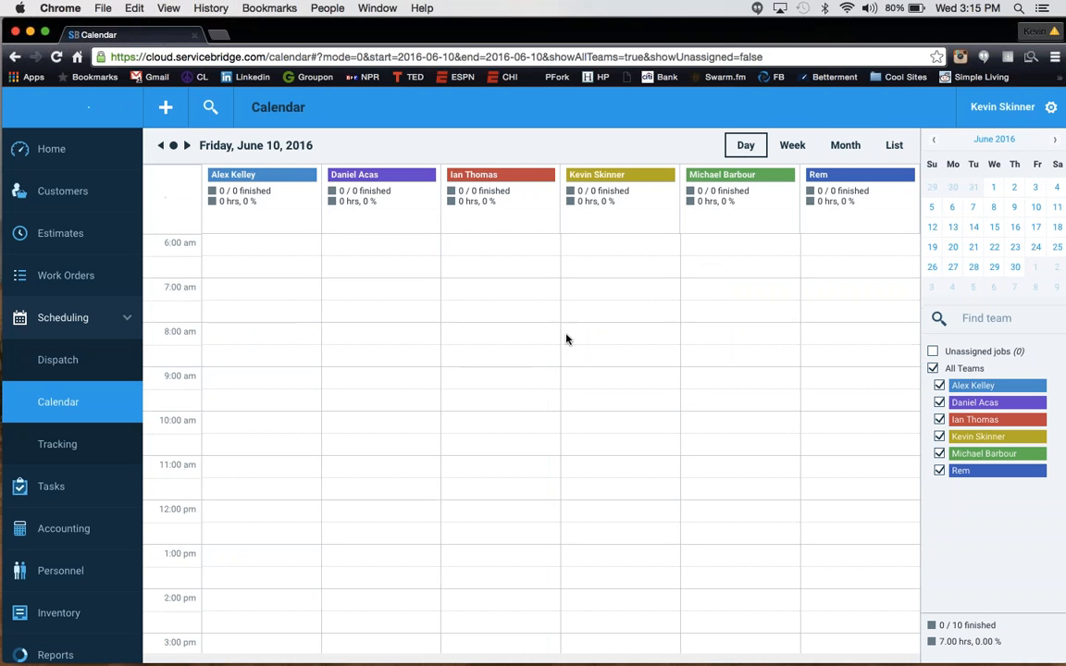
click(355, 382)
click(731, 267)
click(845, 148)
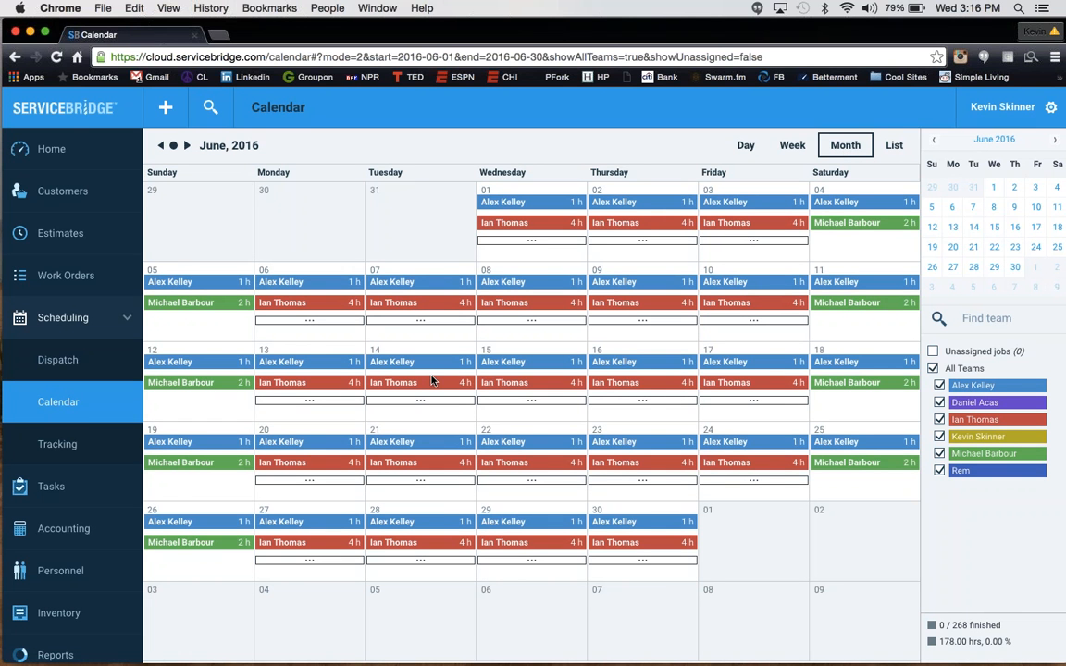
- Display the June 10, 2016 day schedule and examine its jobs, the team filters and the team search
click(746, 145)
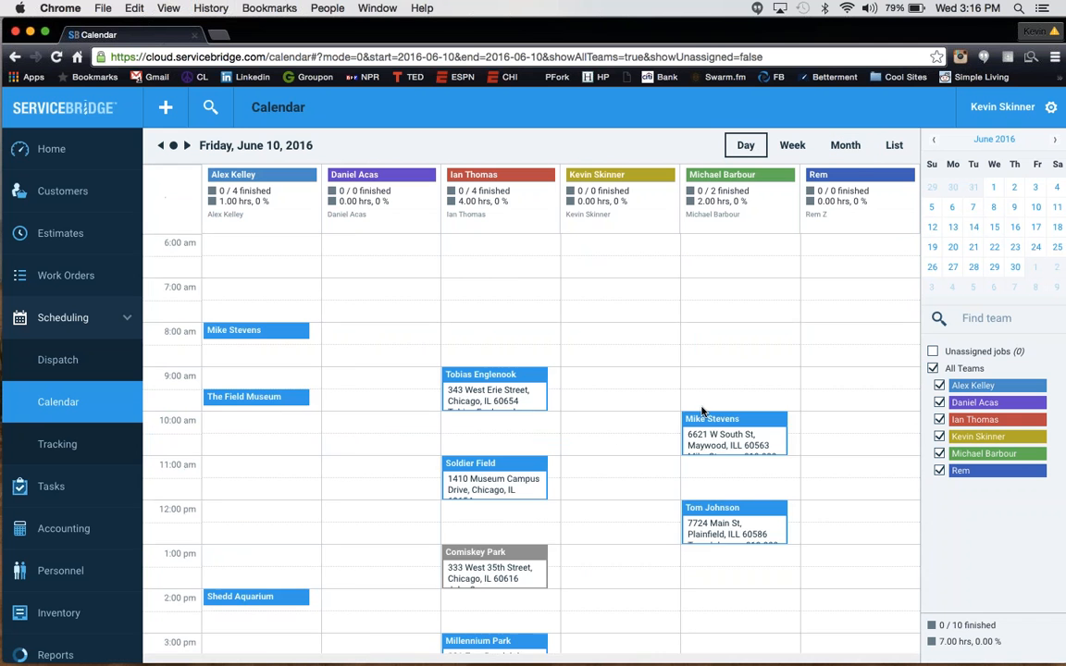
scroll(701, 411, down, 2)
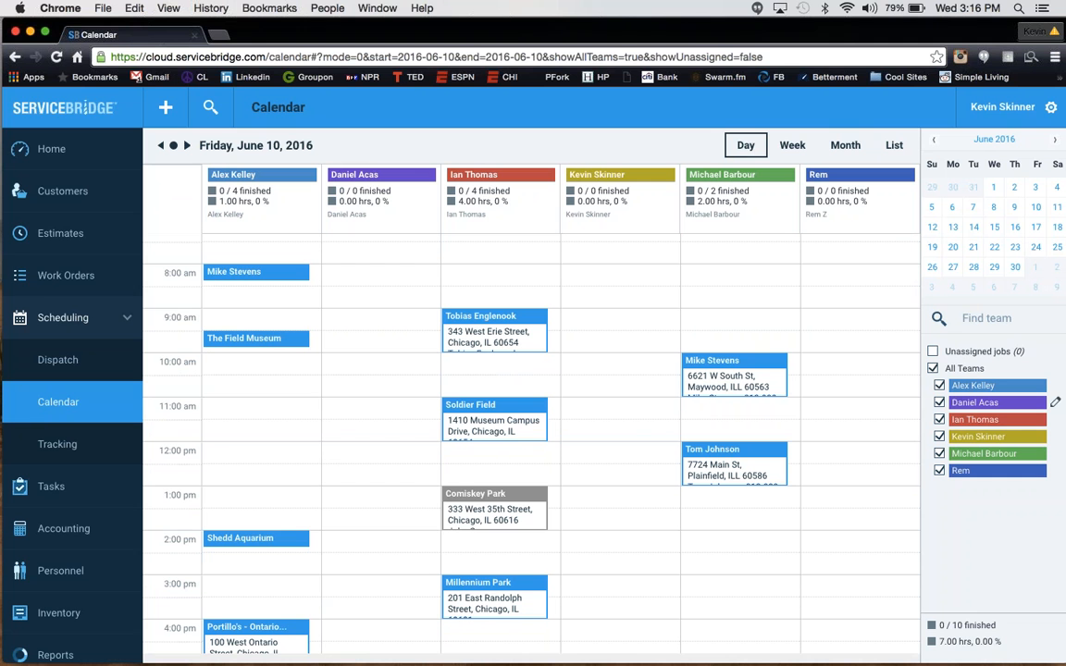
mouse_move(996, 470)
mouse_move(953, 458)
click(973, 317)
- Display the jobs as a list, shift the range to June 11 to 18, 2016, and return to June 10 to 17
click(892, 148)
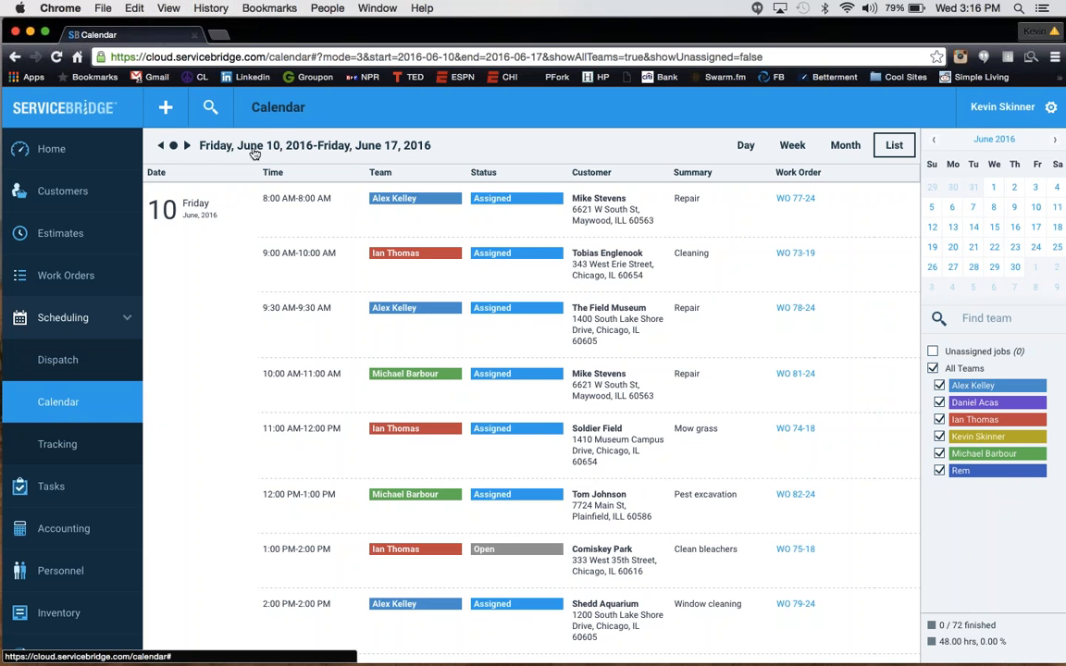
click(186, 146)
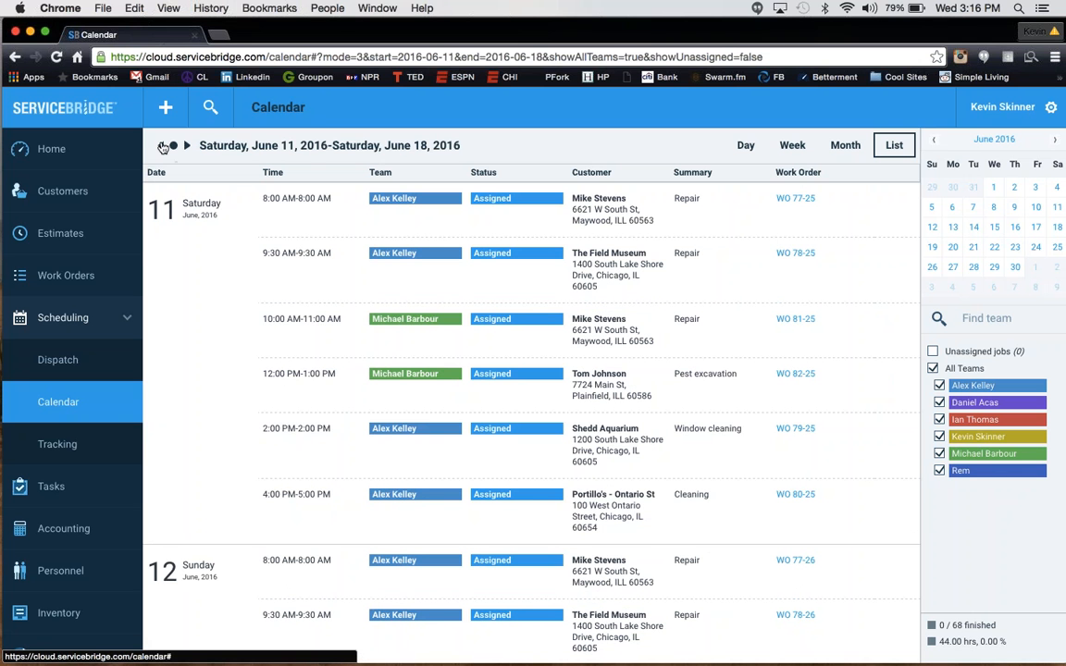
click(161, 146)
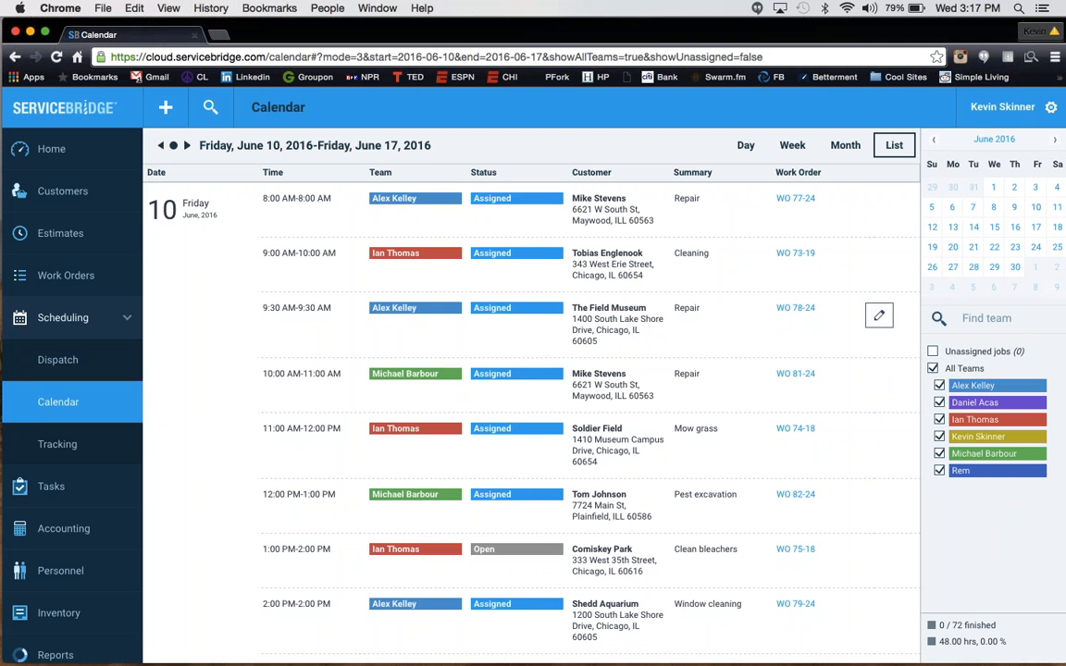
- Review the job list for June 10 to 17, open the first listed work order for editing, and close it without changes
scroll(791, 277, down, 3)
scroll(791, 375, down, 7)
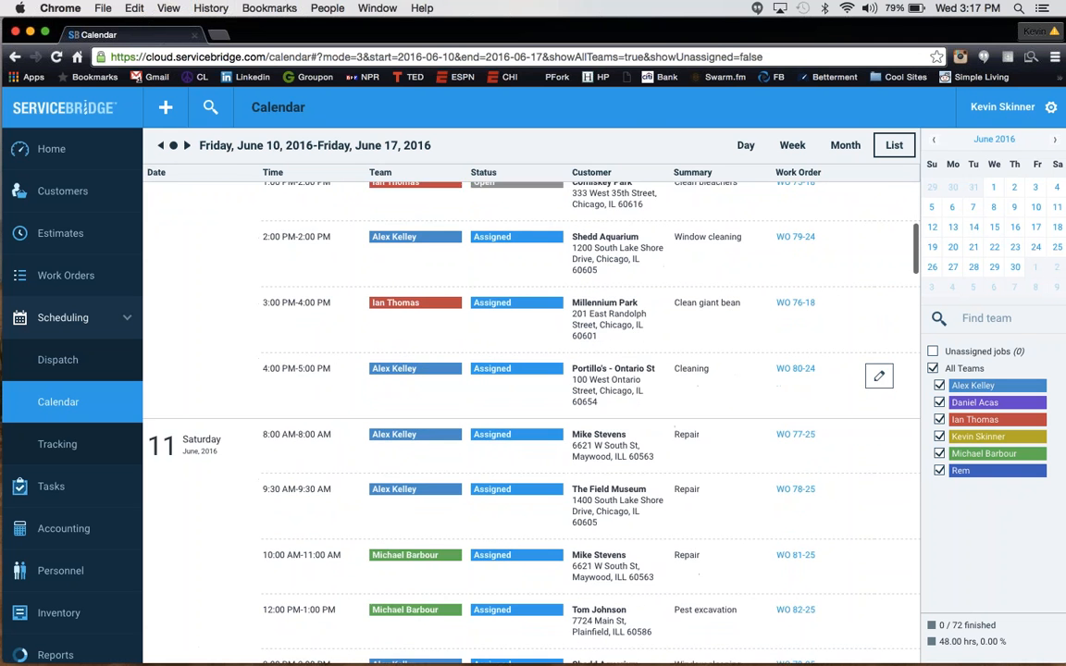
scroll(791, 352, up, 10)
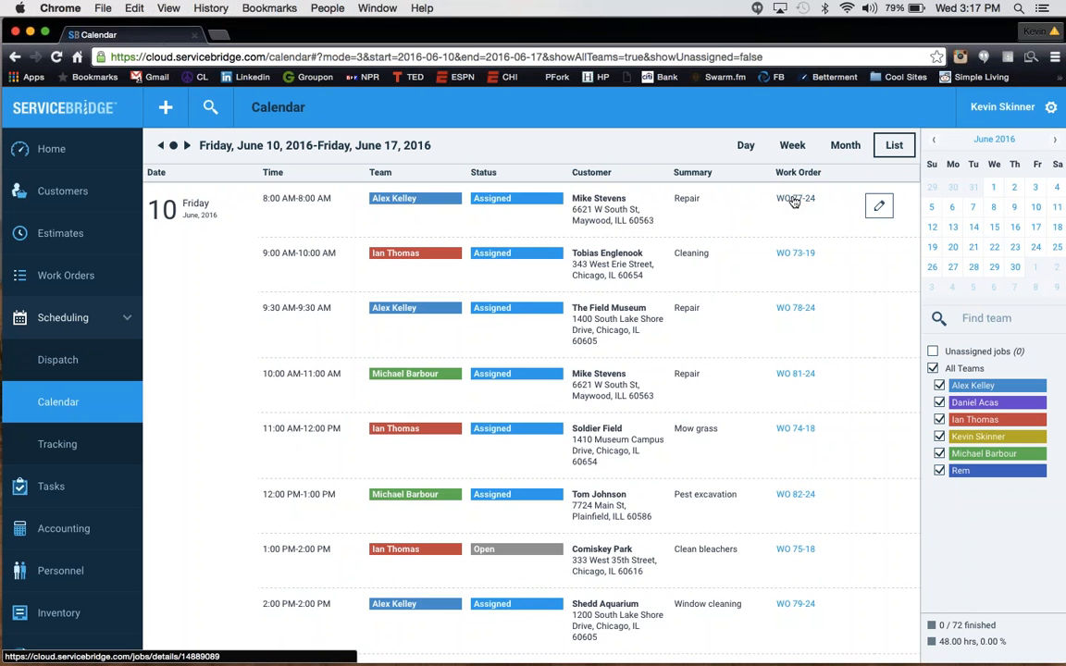
click(877, 211)
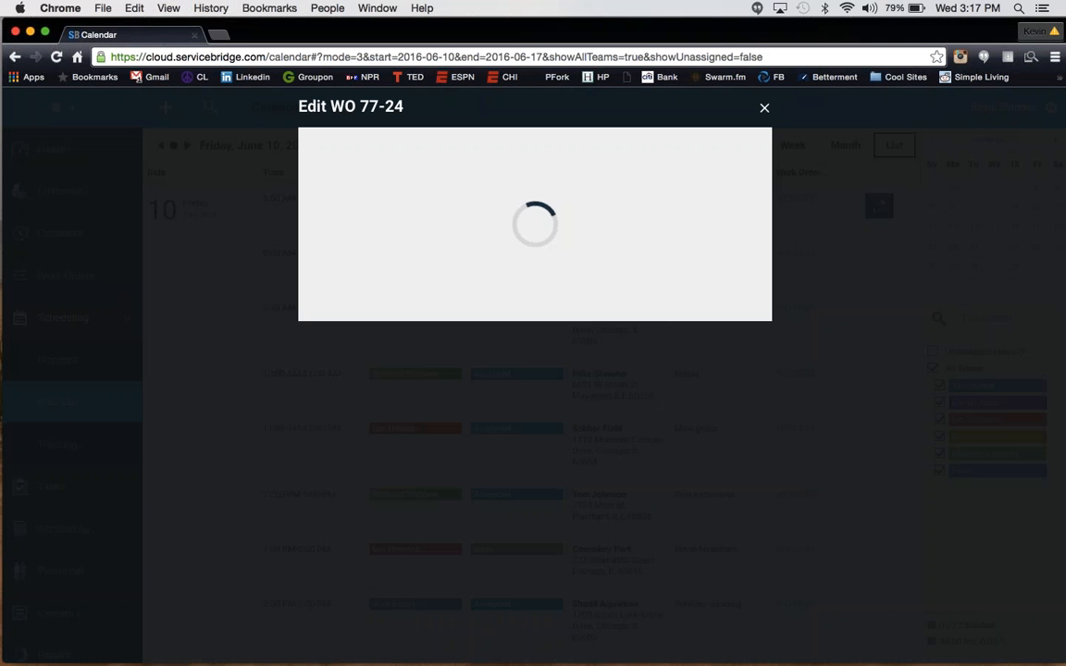
click(765, 108)
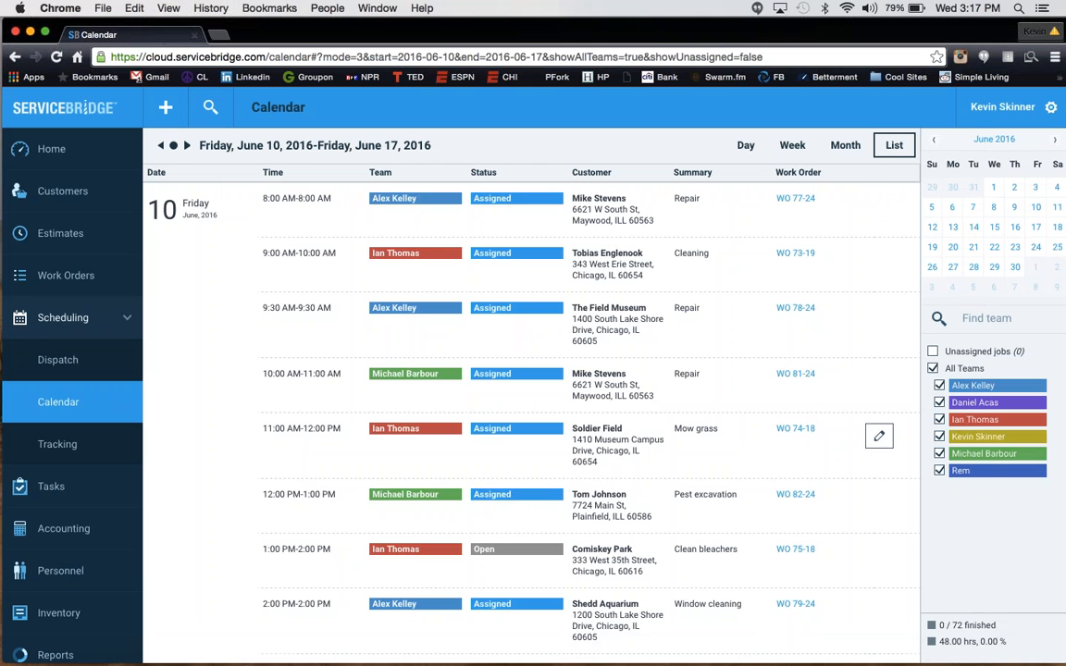
- Review the job list for June 10 to 17, 2016, and display the week of June 5 to 11
scroll(532, 416, down, 10)
scroll(668, 495, down, 10)
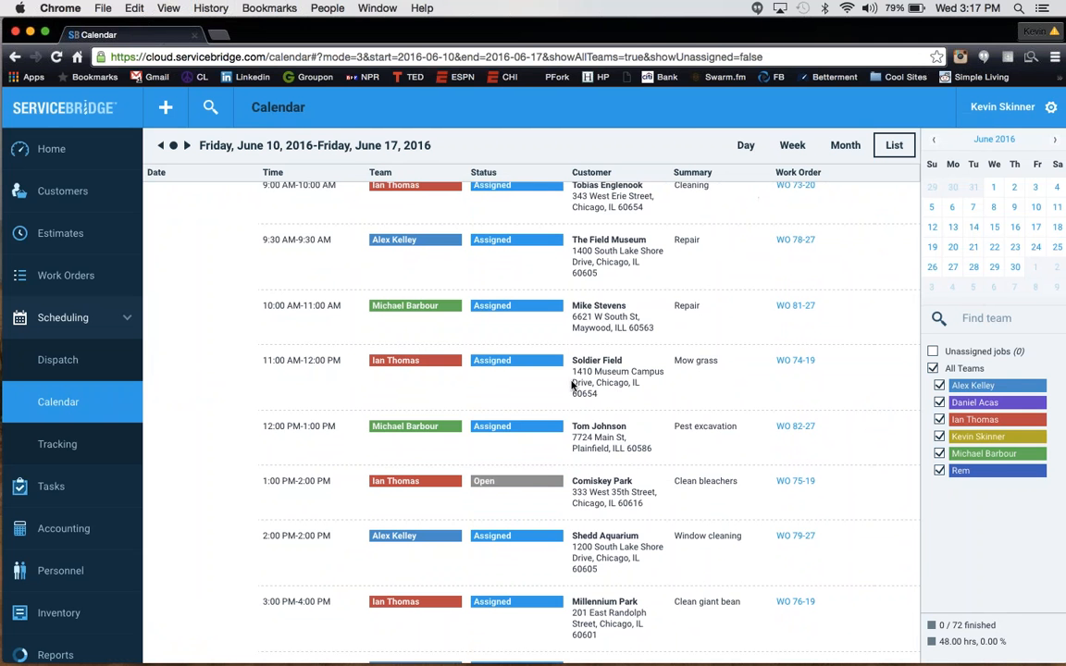
scroll(557, 424, up, 10)
scroll(555, 423, up, 3)
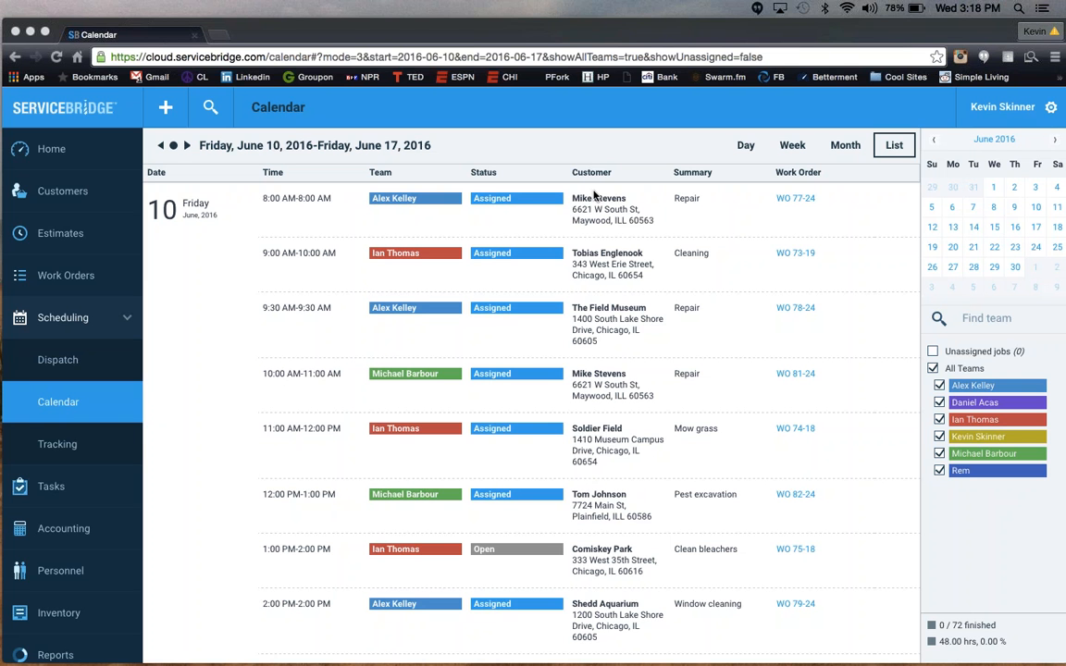
click(176, 151)
click(792, 145)
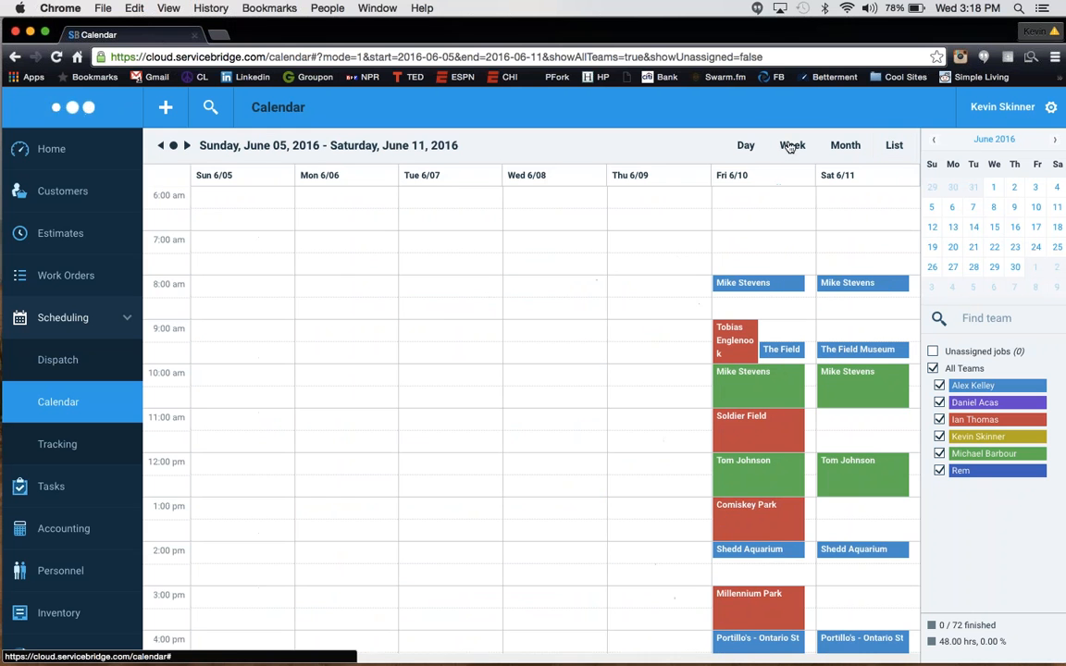
- View the Estimates list, return to the scheduling calendar for May 25, 2016, and open a blank browser tab alongside it
click(69, 245)
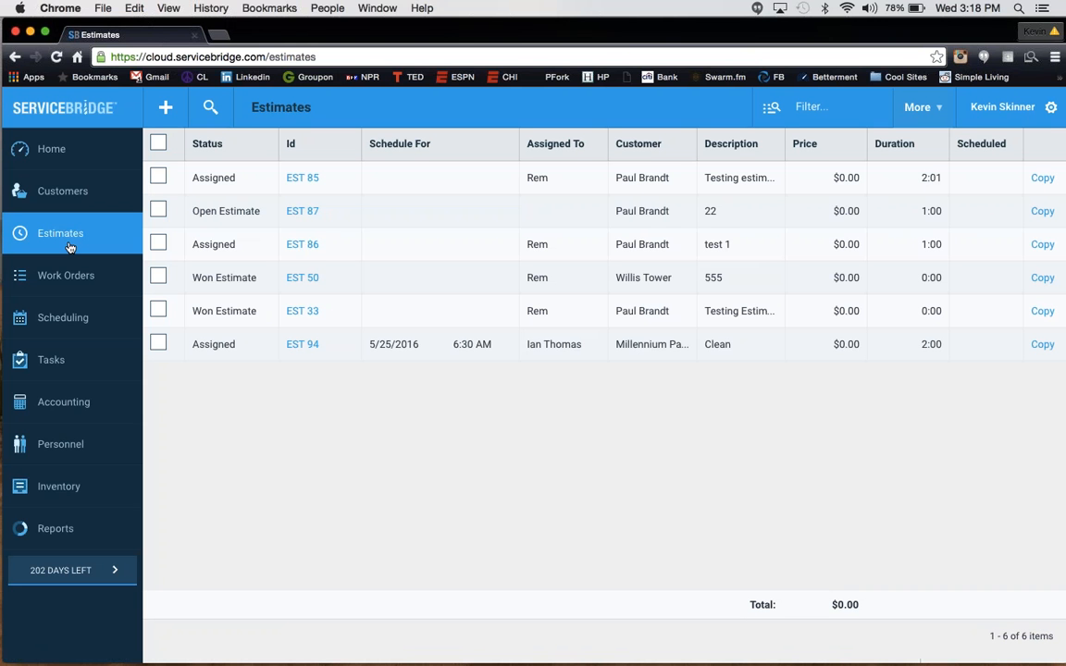
click(57, 319)
click(58, 402)
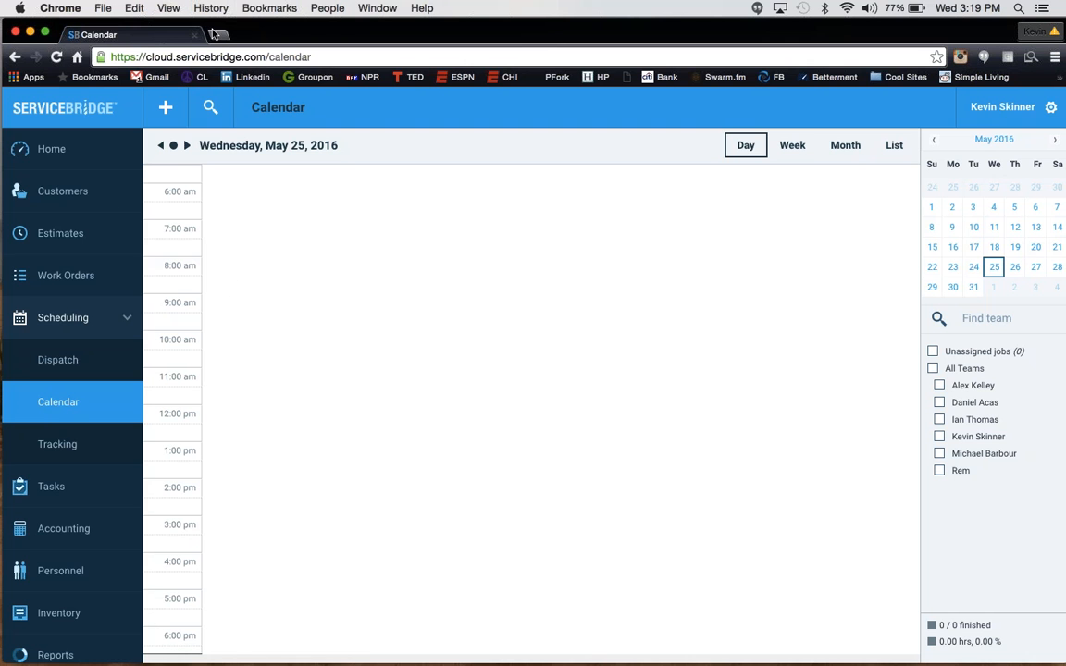
key(super+t)
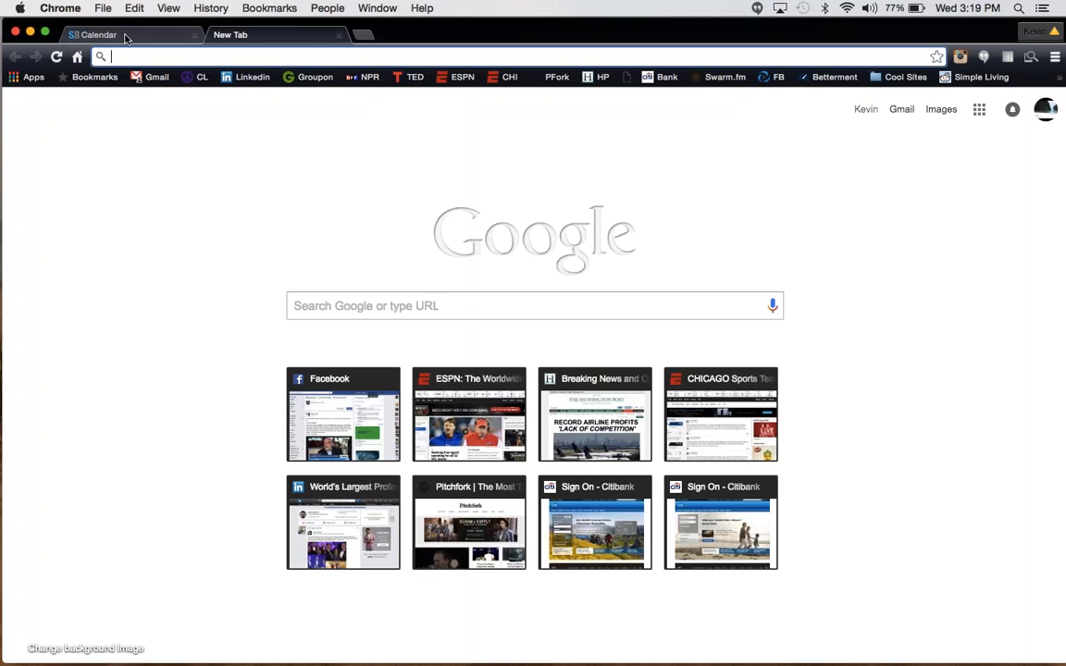
click(125, 36)
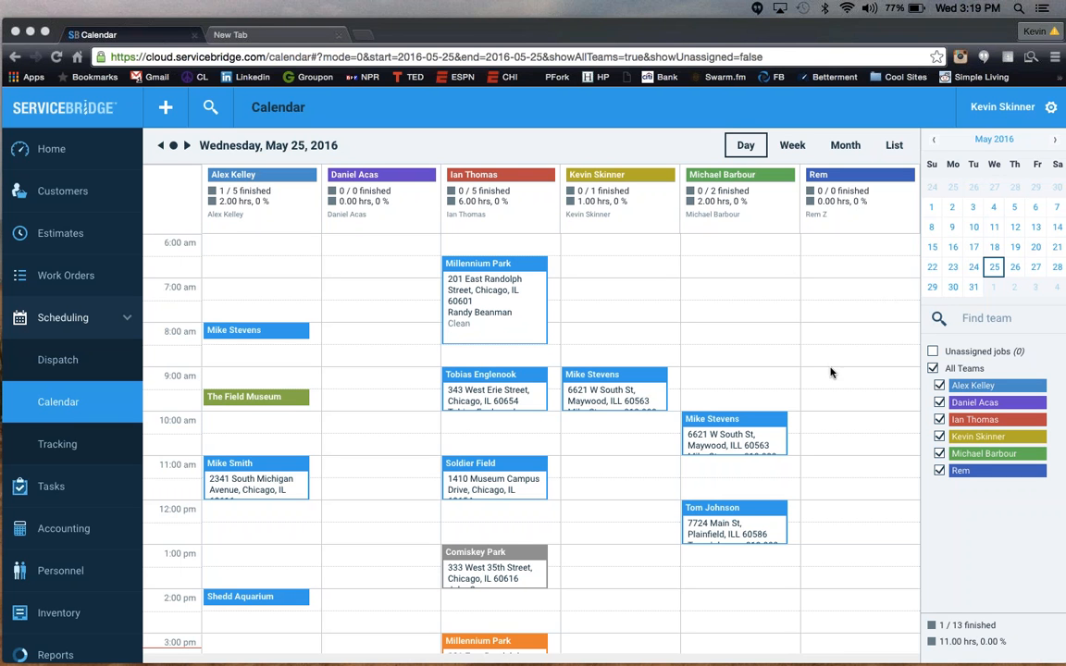
- View the first team's job summary, open its member assignments for 5/25/2016, and close them without changes
mouse_move(990, 393)
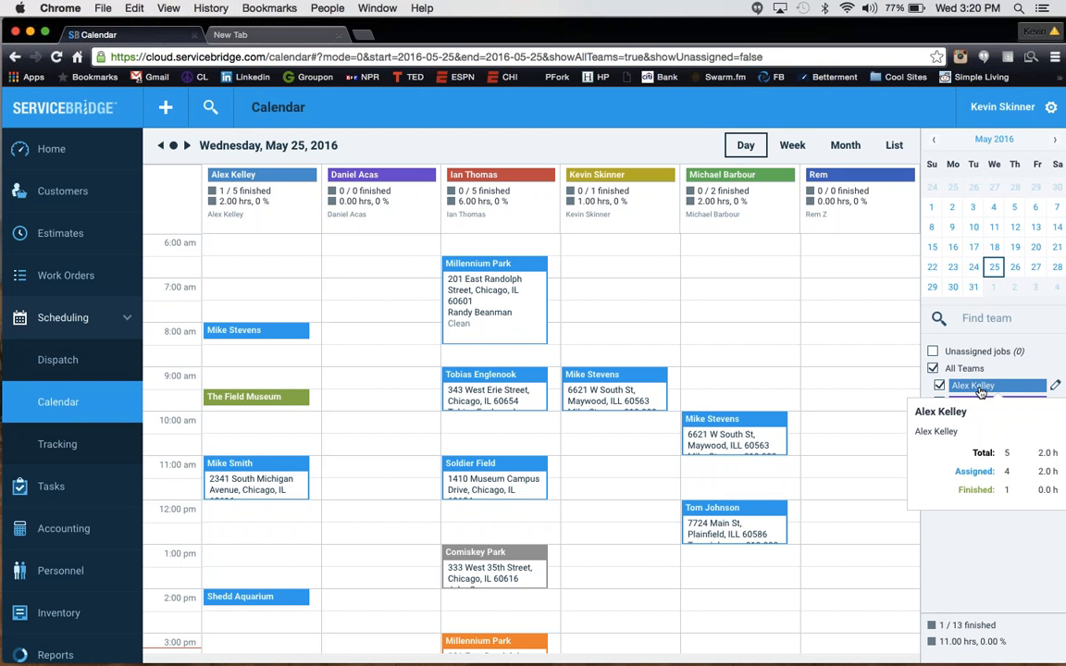
click(1056, 388)
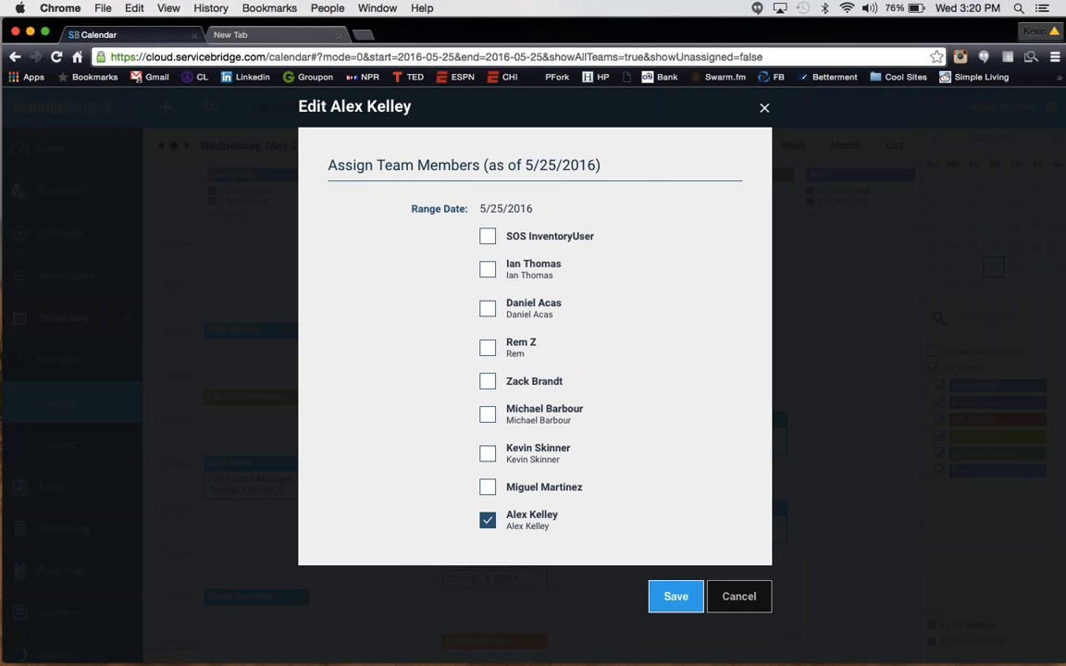
key(Escape)
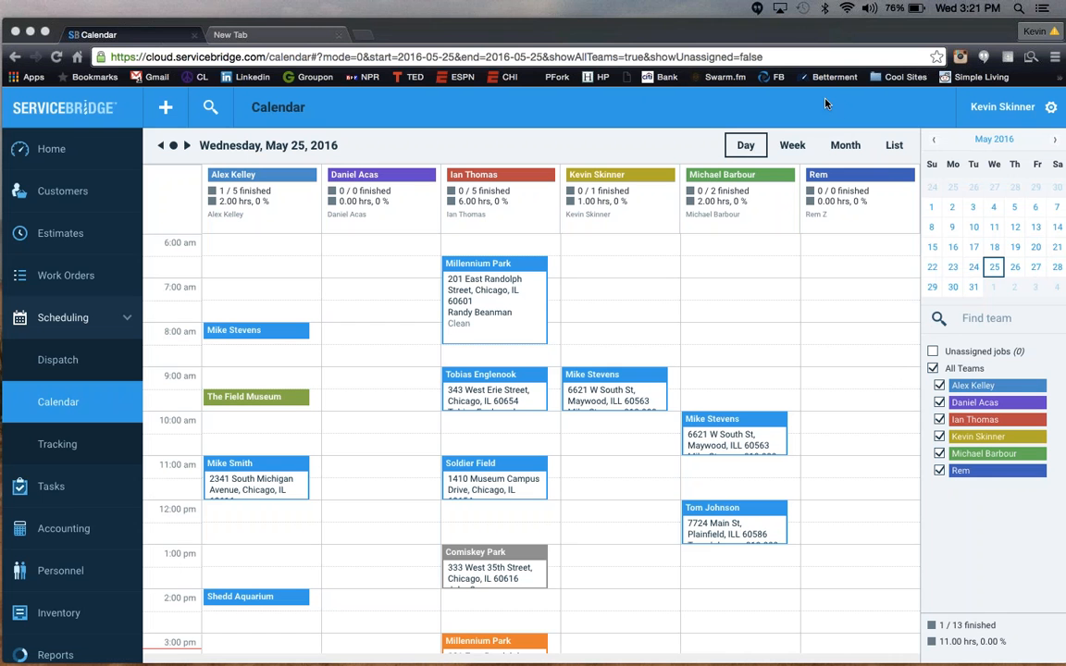
- Start a work order in the second team's 8:00 am slot on May 25 and choose the fourth listed customer
click(368, 338)
click(675, 268)
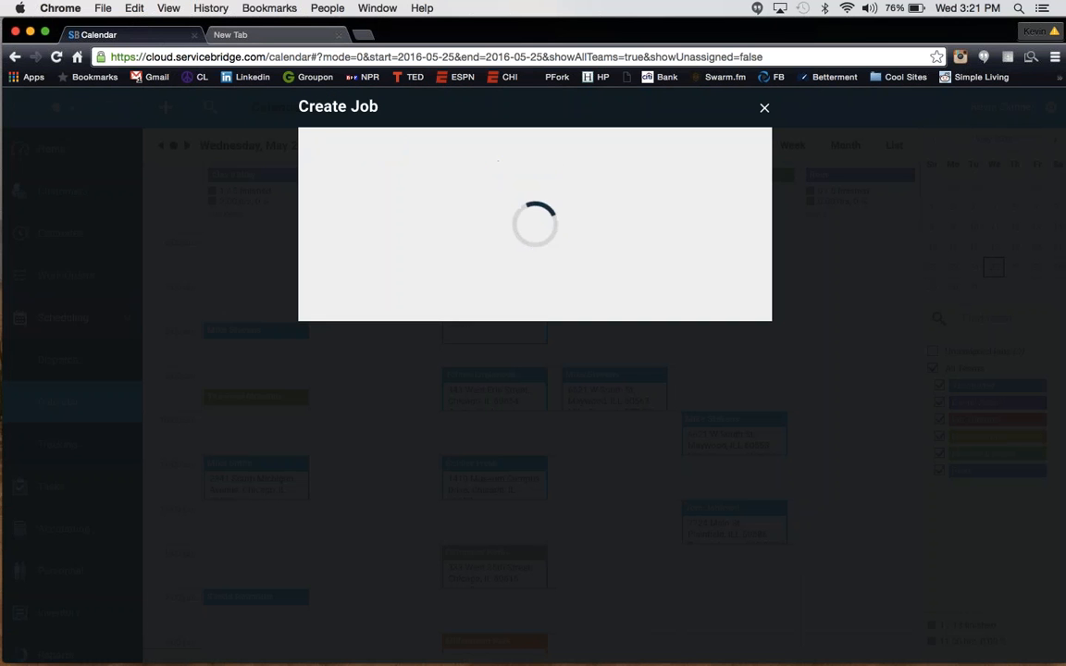
click(583, 267)
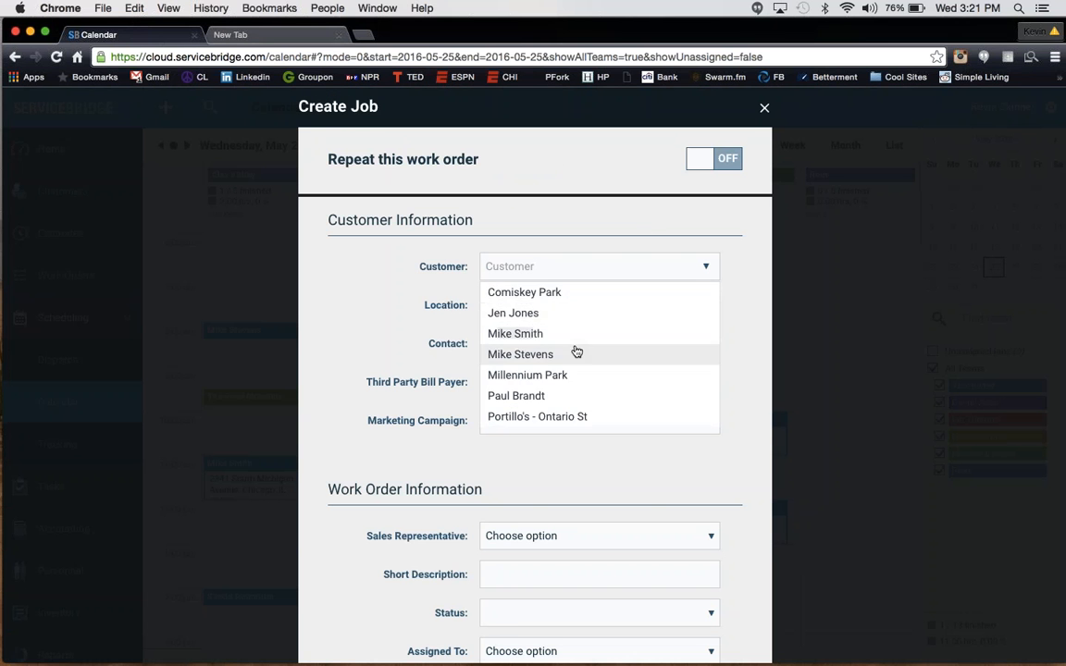
click(573, 351)
scroll(574, 351, down, 2)
scroll(522, 496, down, 5)
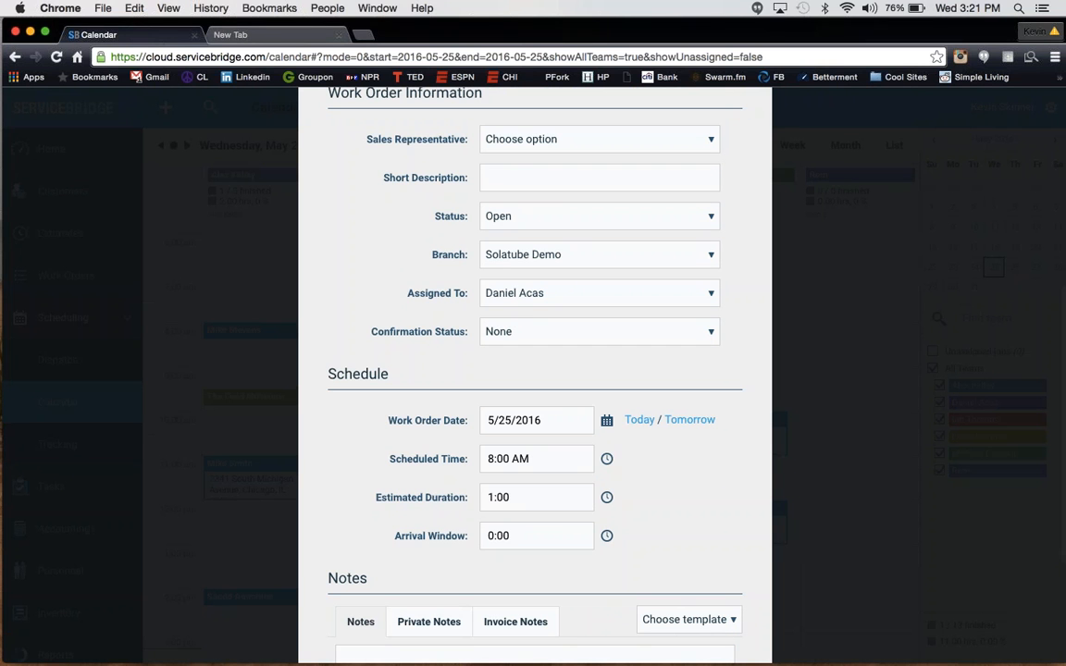
- Set the new work order's estimated duration to 0:30 and close the form without saving
drag(522, 496, 486, 496)
key(BackSpace)
text(0:00)
key(BackSpace)
key(BackSpace)
text(30)
scroll(678, 495, down, 3)
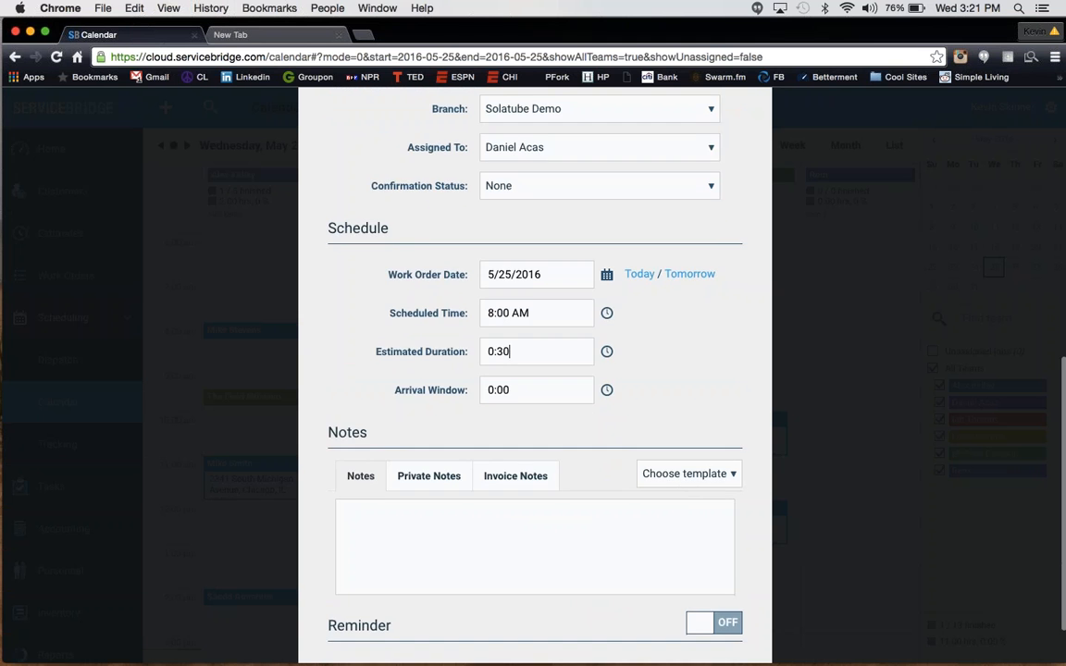
scroll(678, 495, down, 2)
click(750, 630)
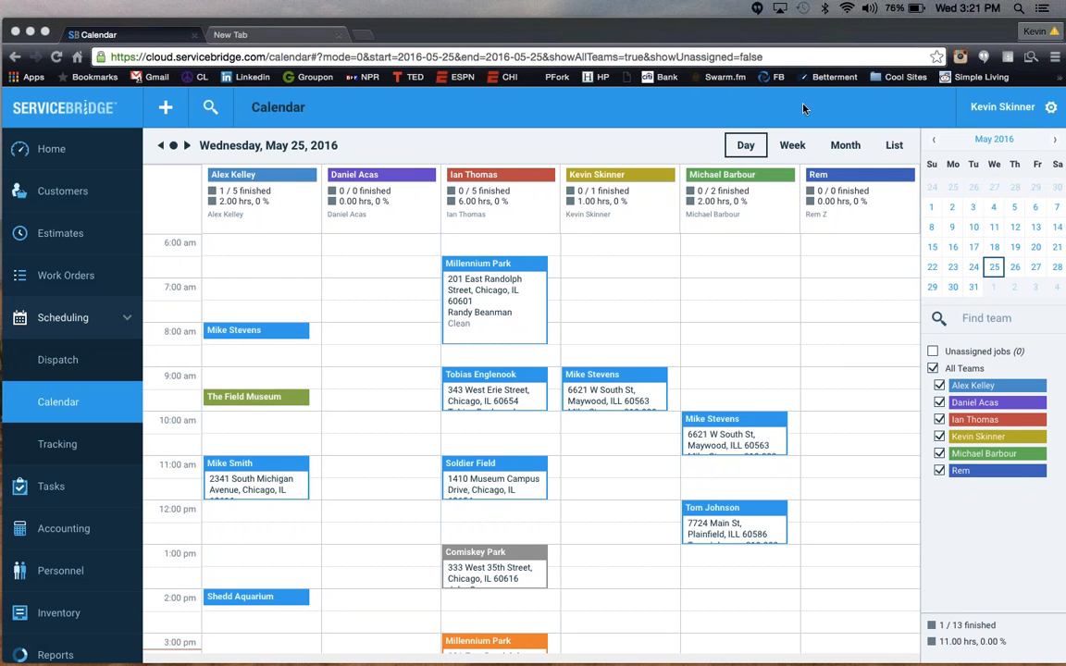
right_click(609, 279)
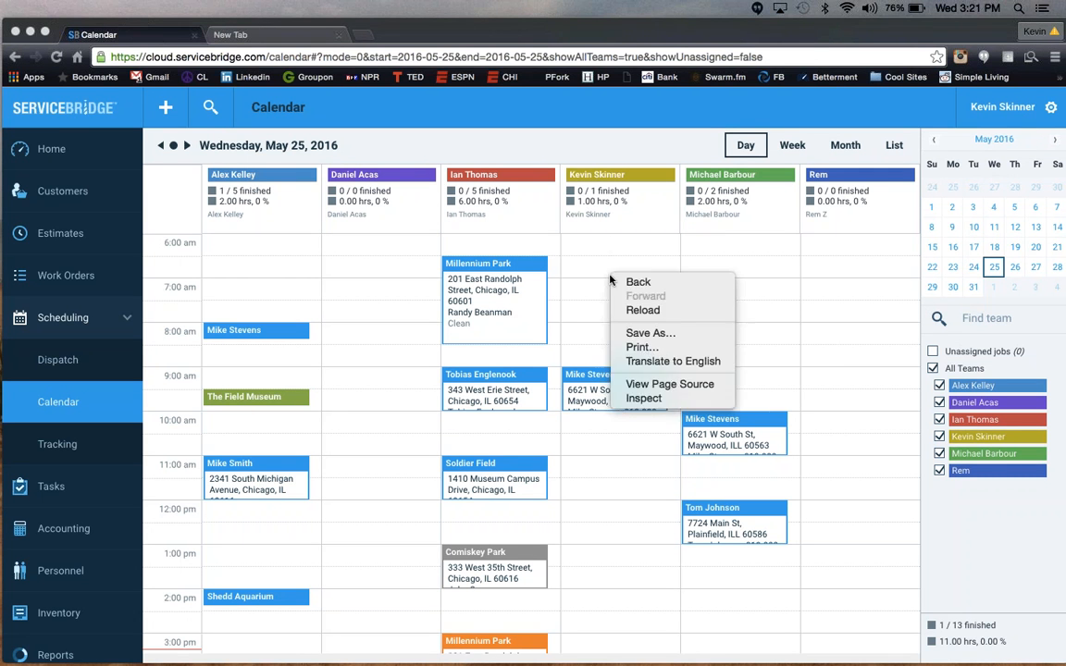
click(607, 298)
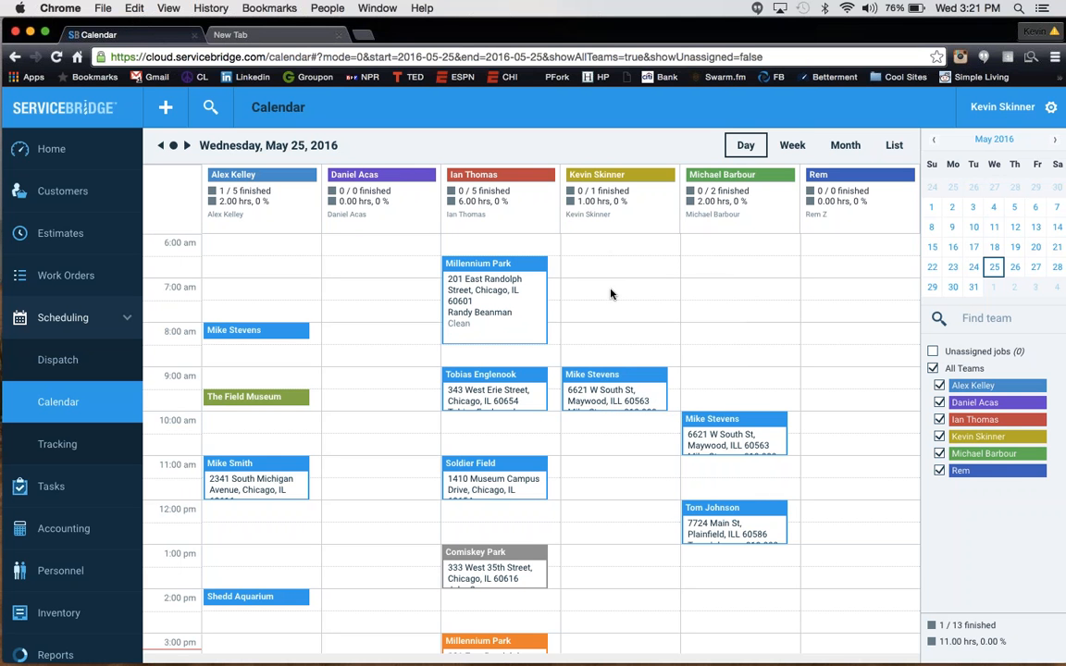
right_click(598, 270)
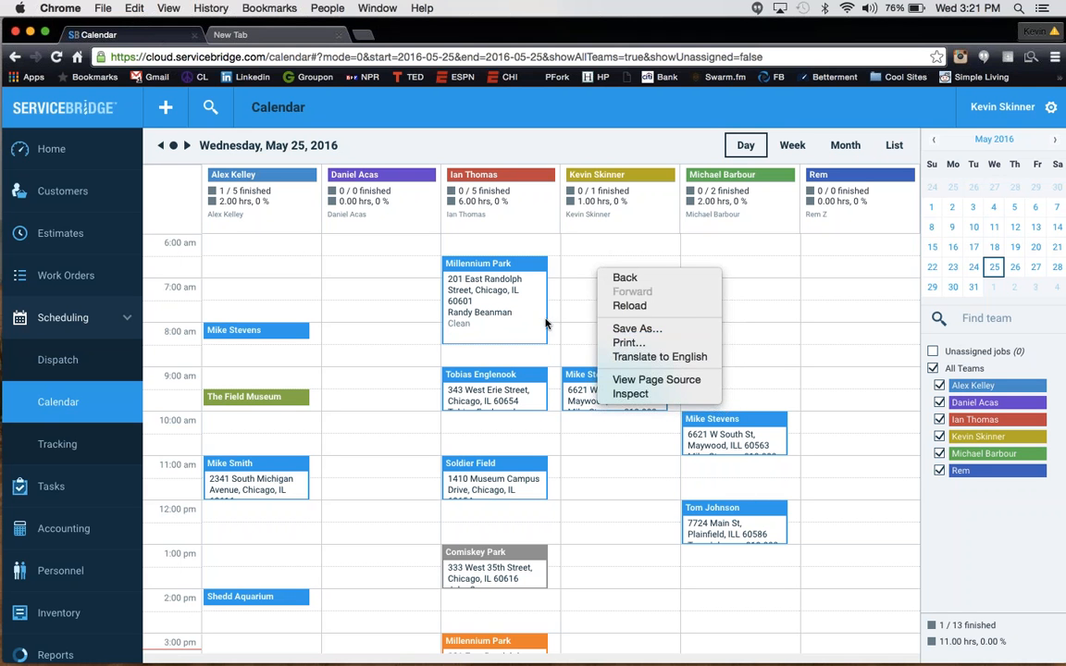
click(492, 291)
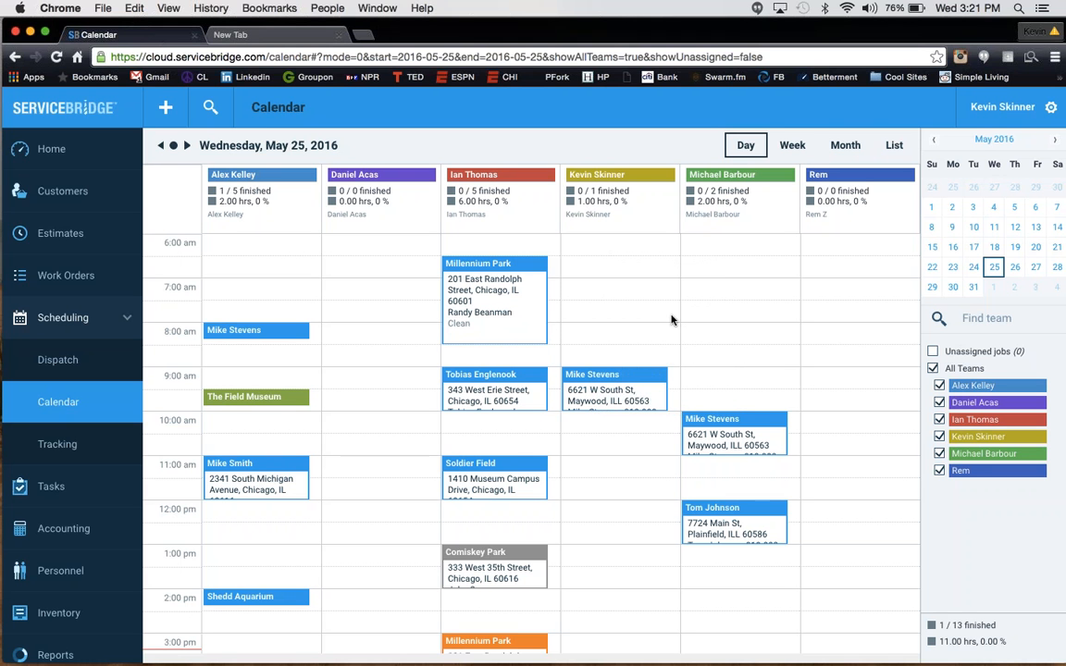
scroll(735, 330, down, 3)
scroll(734, 330, up, 3)
right_click(629, 284)
click(784, 299)
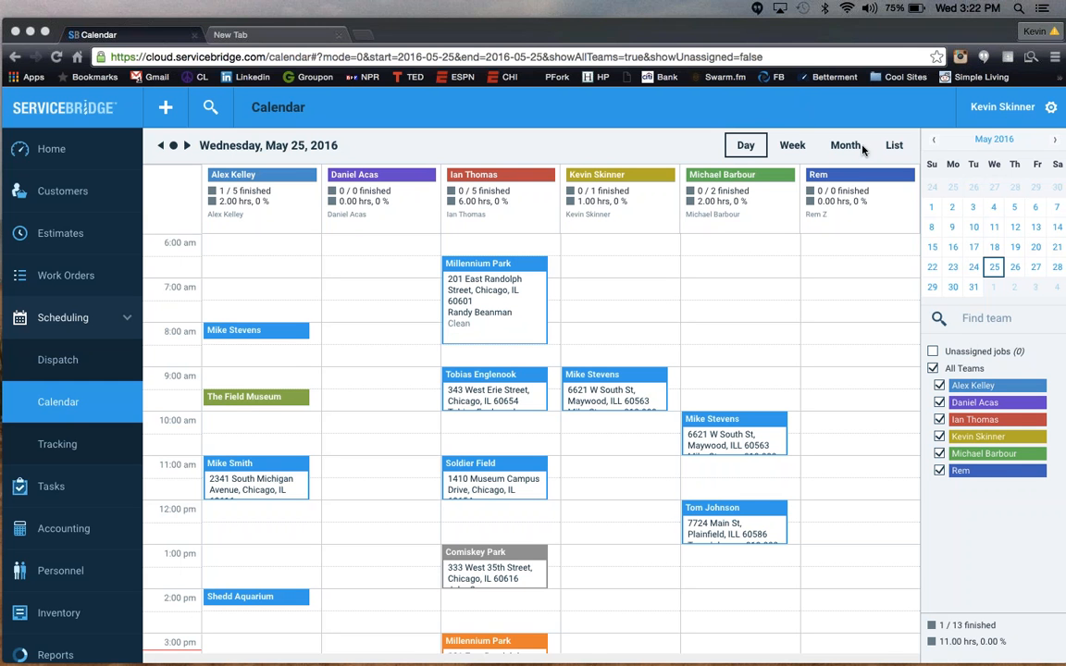
- In the week view for May 22 to 28, move the third team's Wednesday 9:00 am job to Saturday at 8:30 am
click(791, 145)
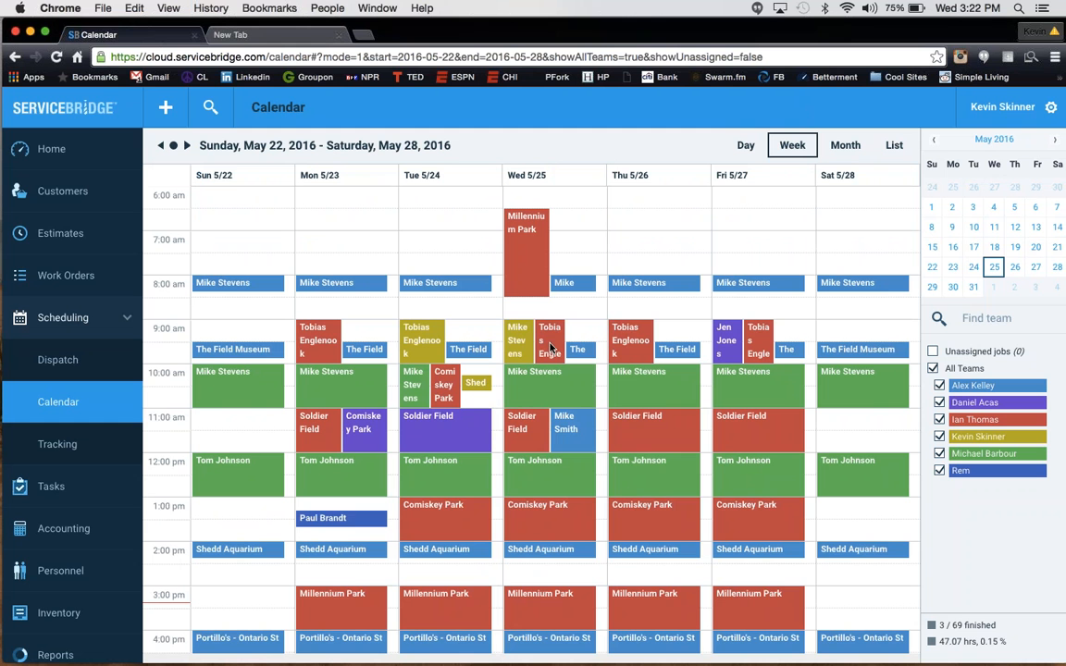
drag(551, 348, 848, 335)
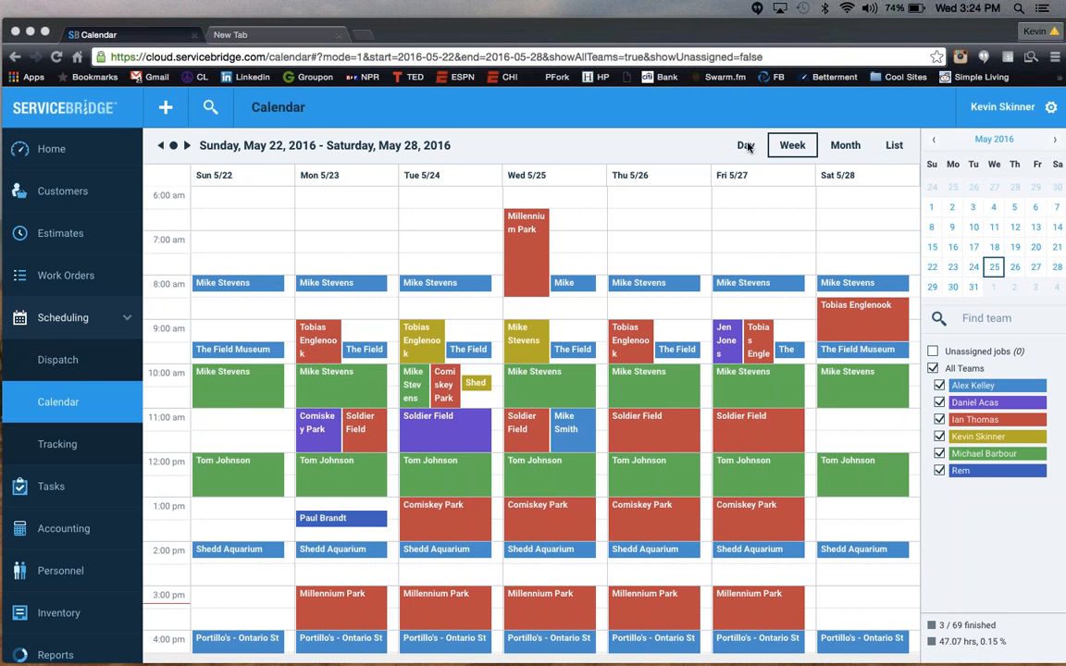
click(245, 38)
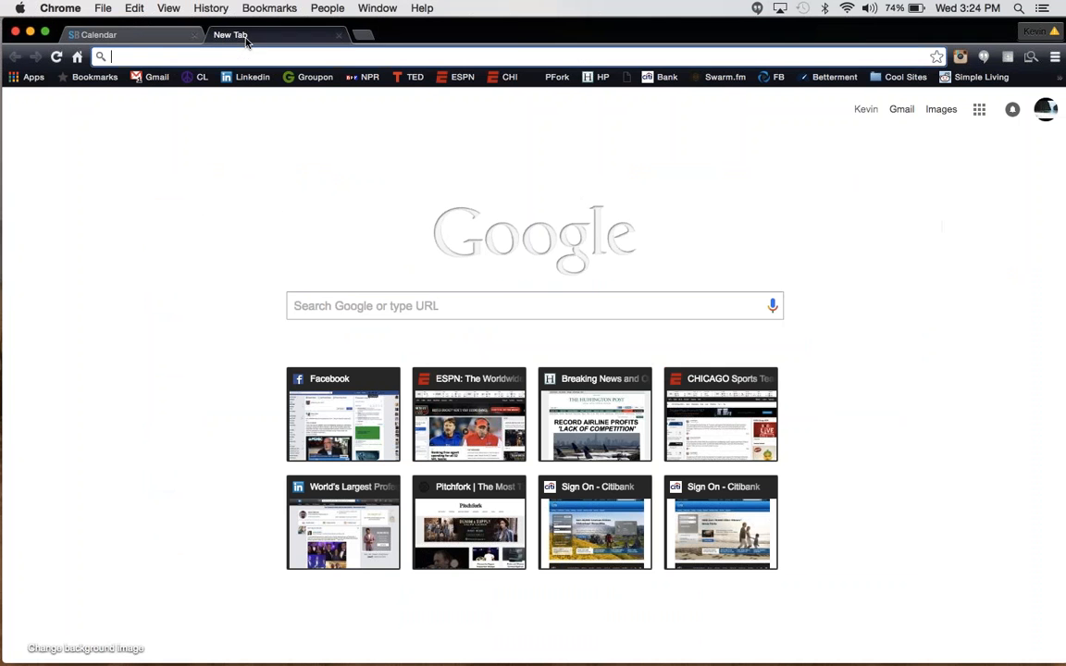
click(124, 35)
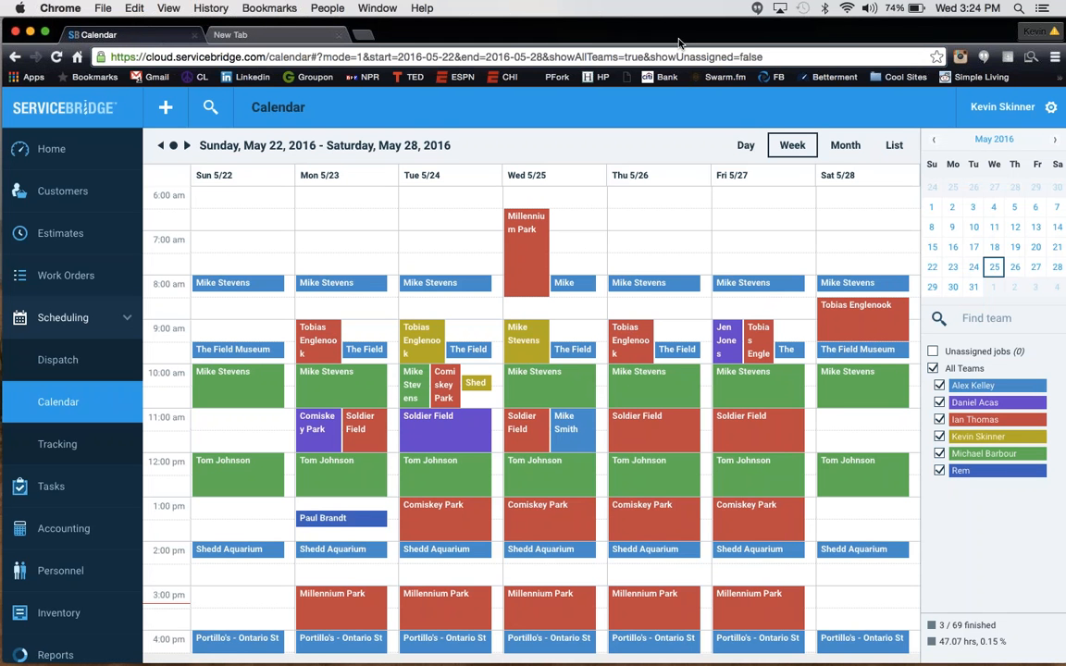
click(262, 38)
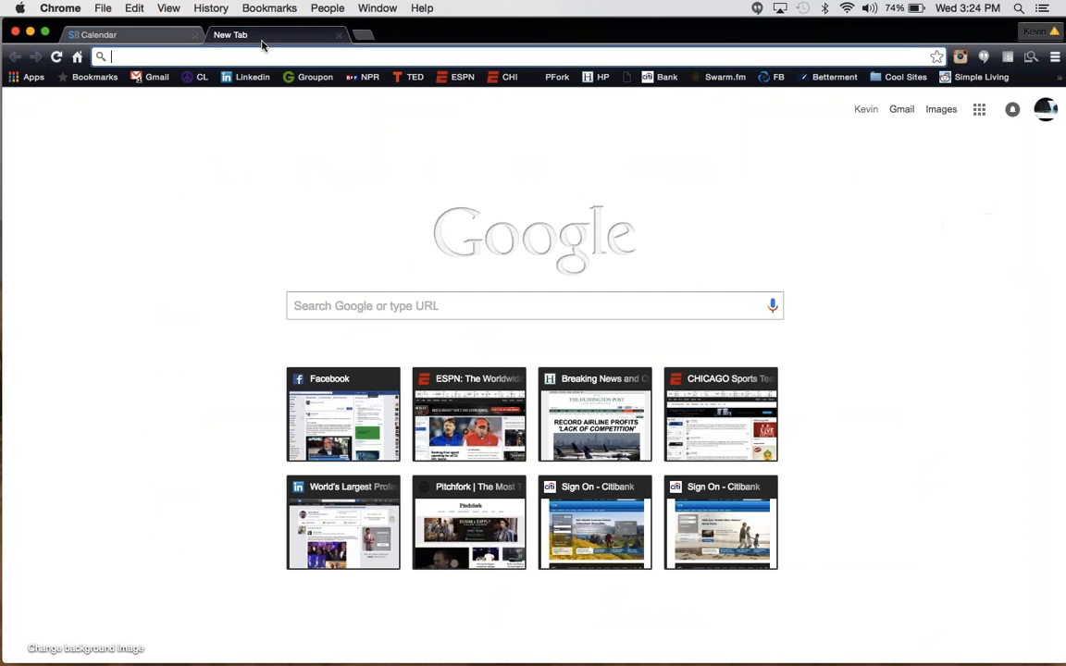
click(102, 35)
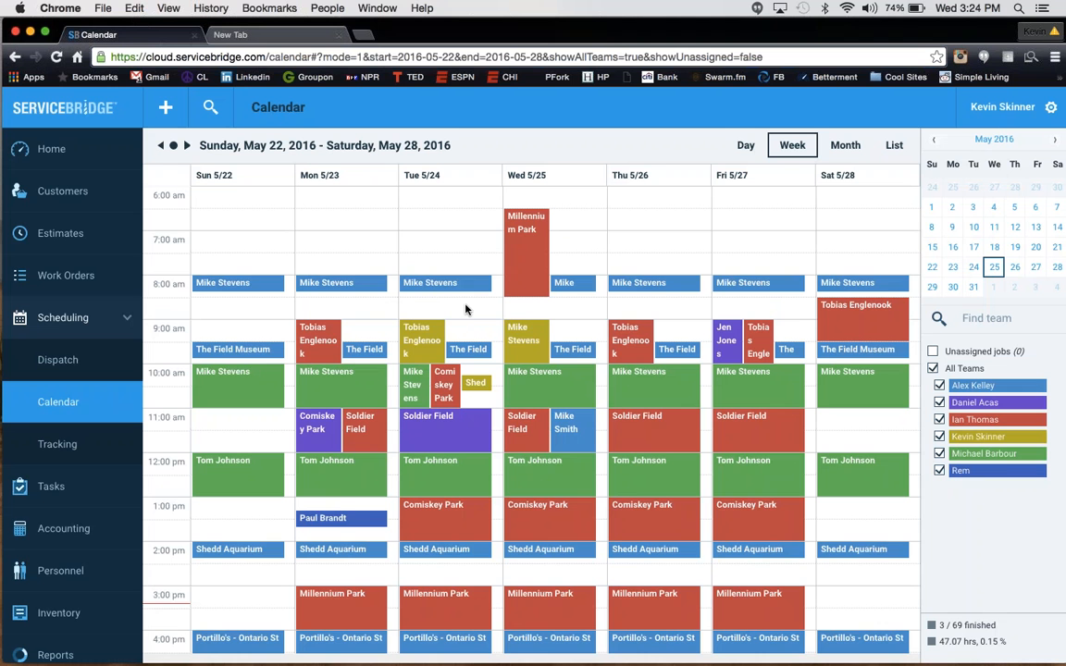
scroll(511, 368, down, 1)
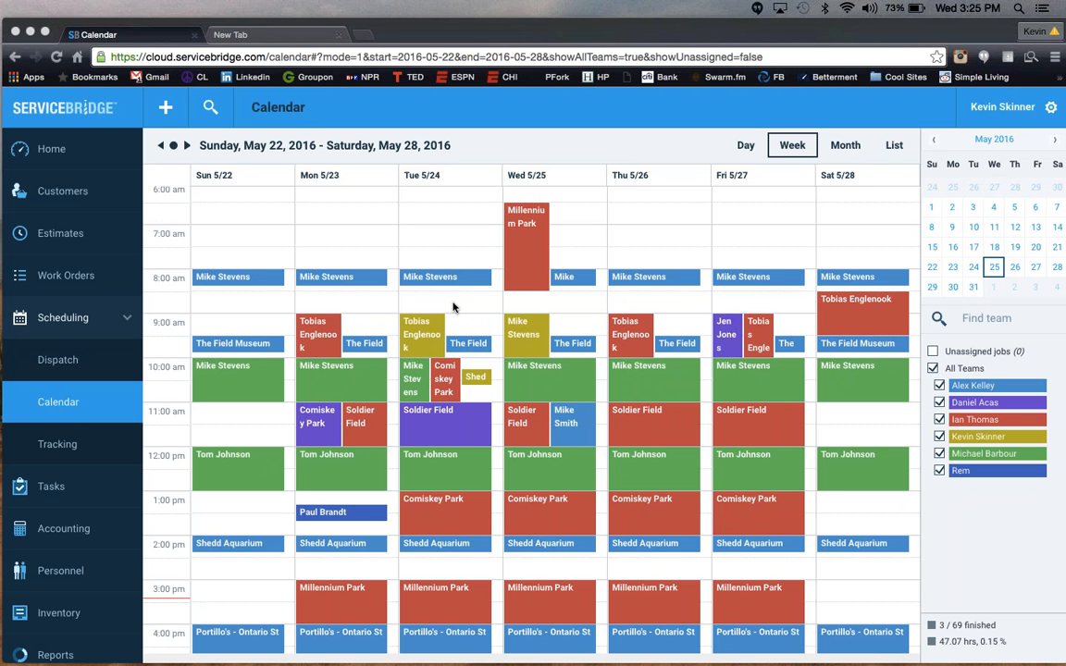
- Display May 25's day schedule, start adding a job in the third team's 9:00 am slot, and cancel it
click(746, 145)
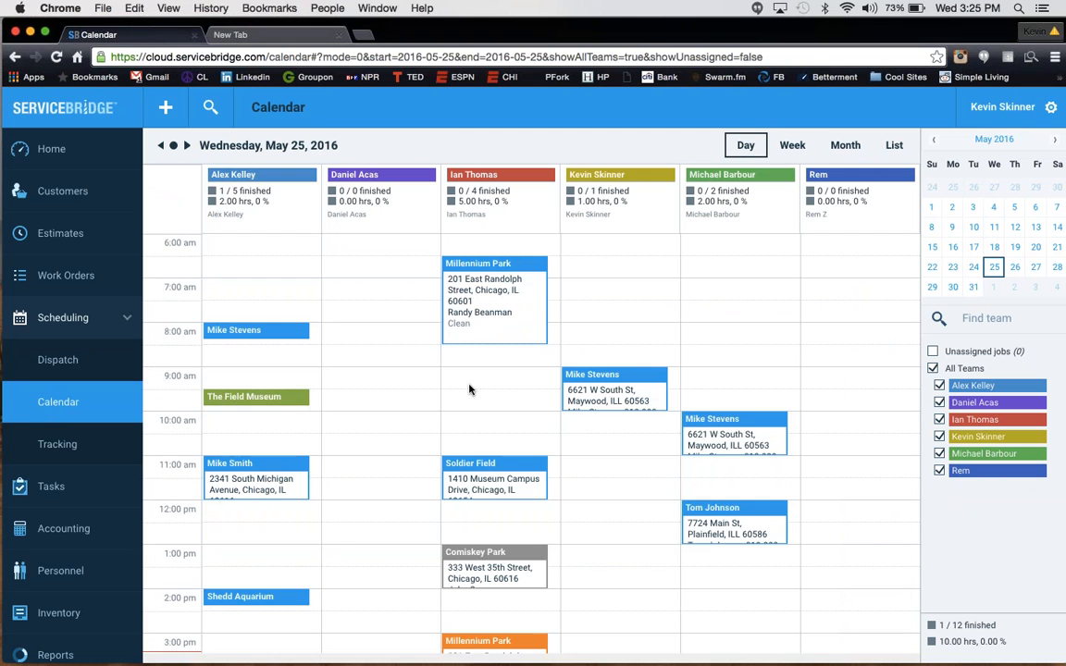
click(469, 383)
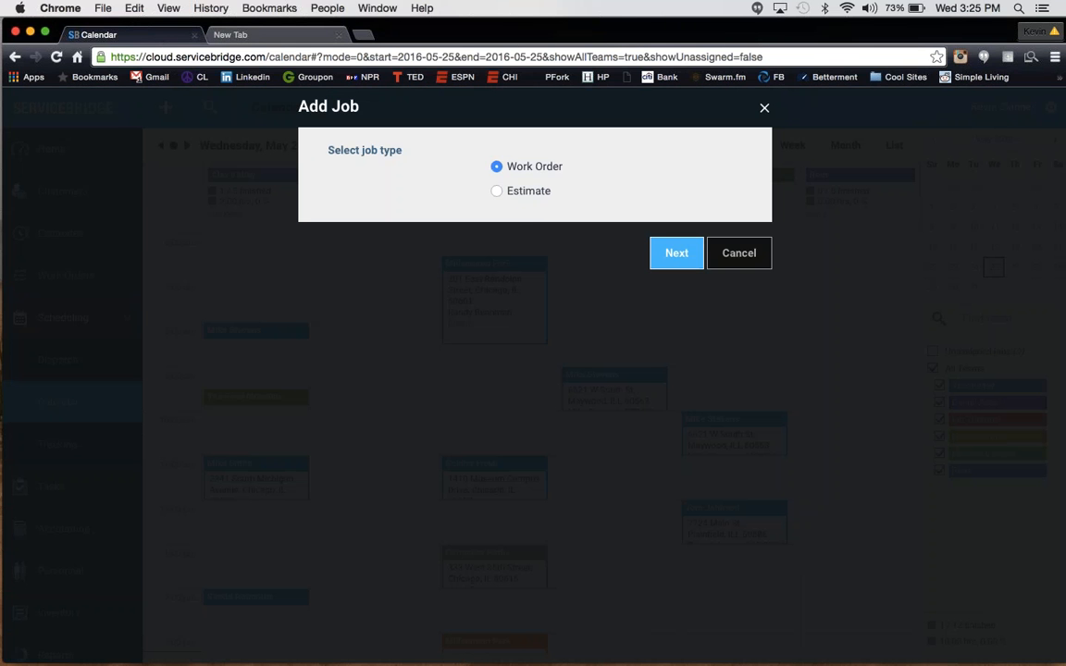
click(737, 256)
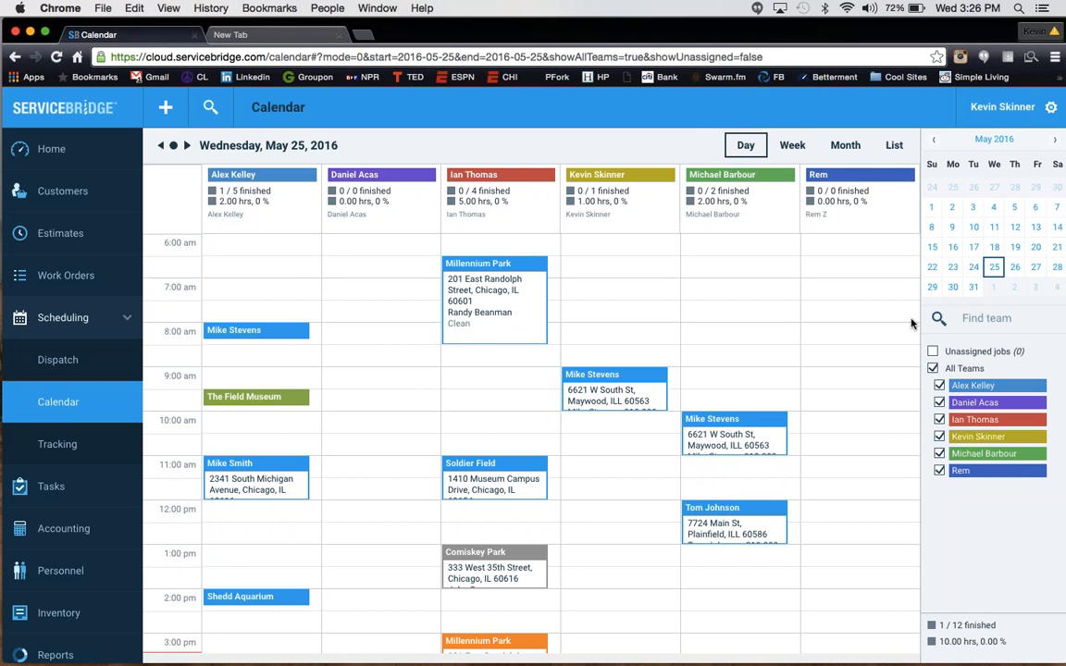
- Close the blank browser tab and show only the second and fourth teams' jobs for the week of May 22 to 28, 2016
click(340, 35)
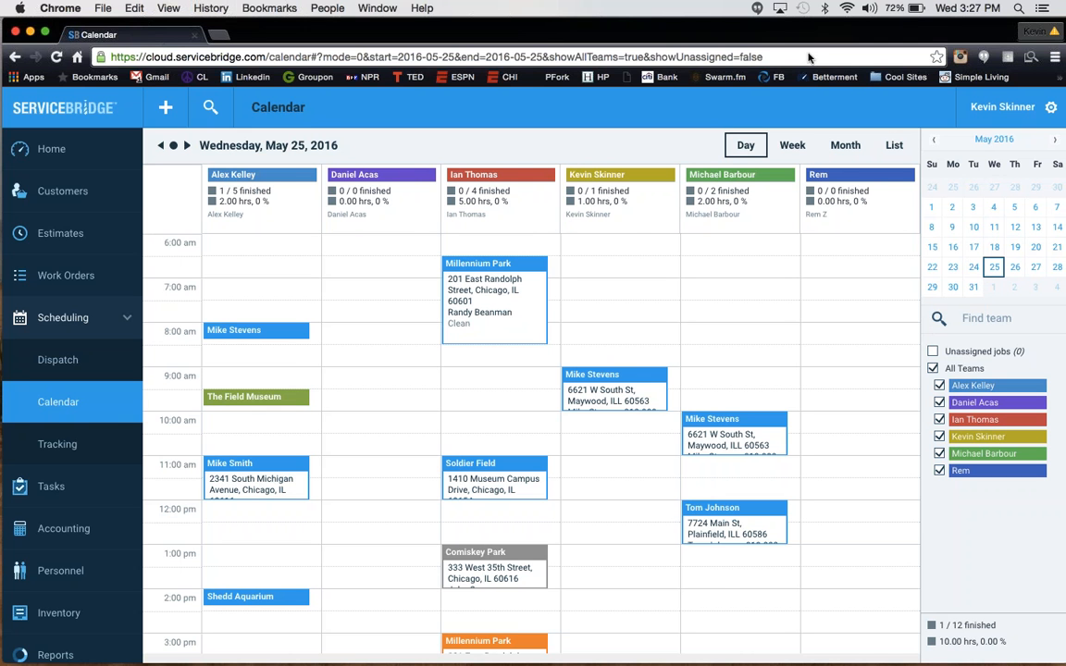
click(789, 147)
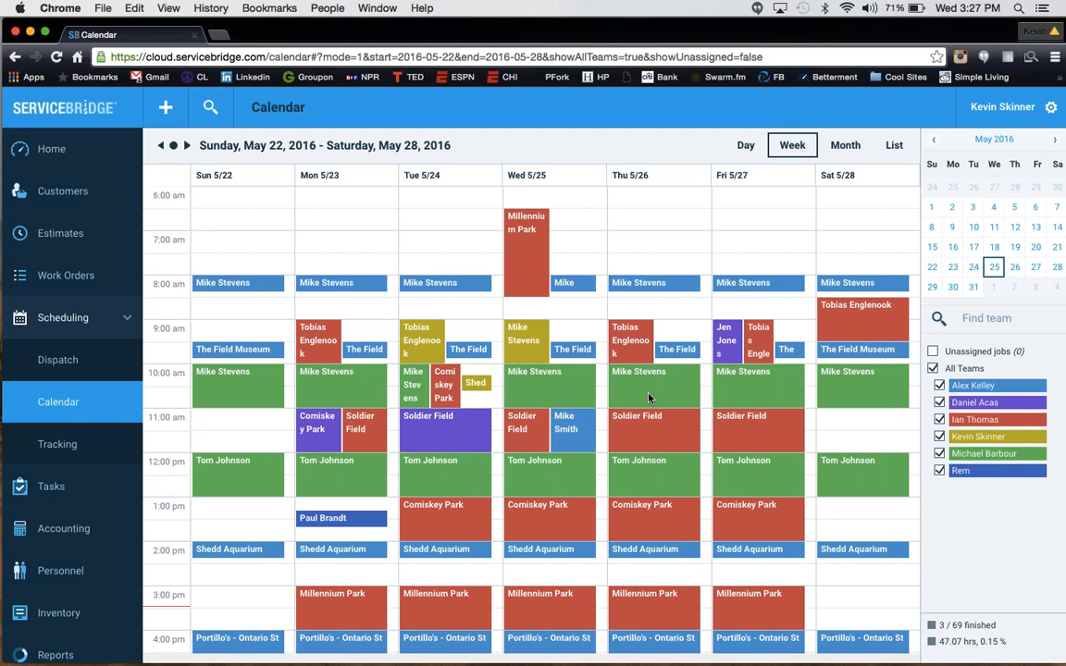
mouse_move(649, 390)
click(939, 403)
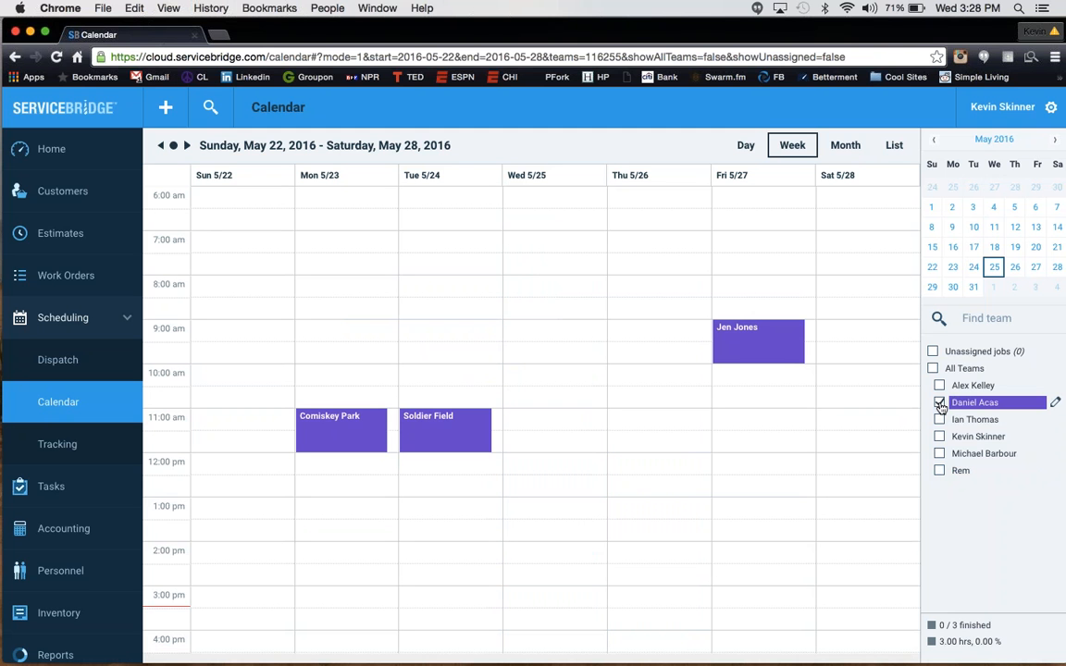
click(939, 437)
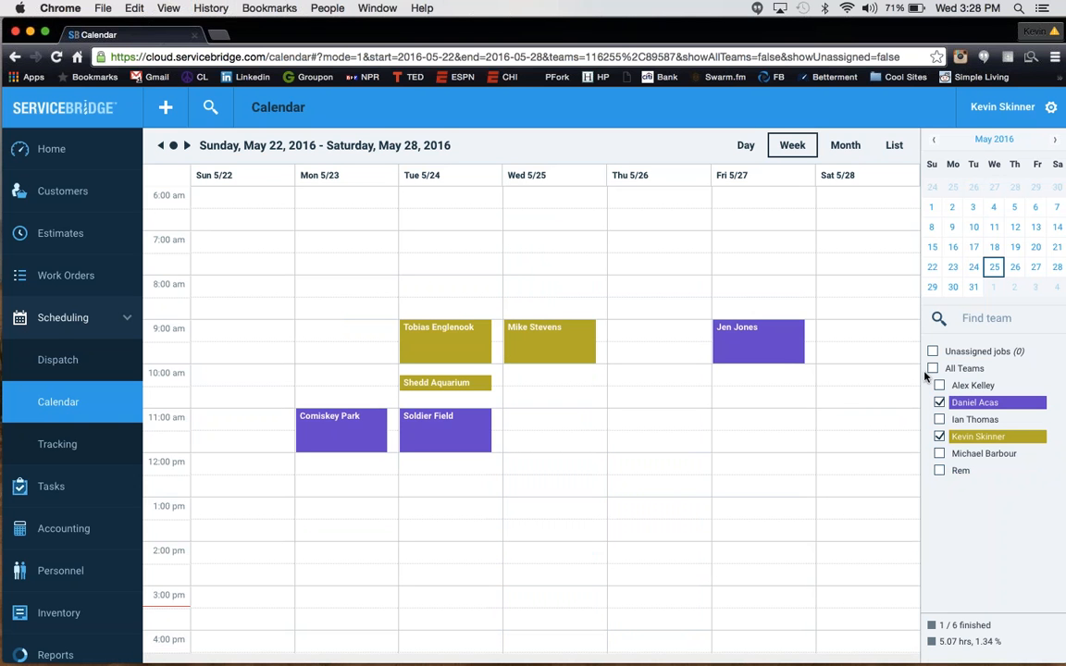
mouse_move(542, 350)
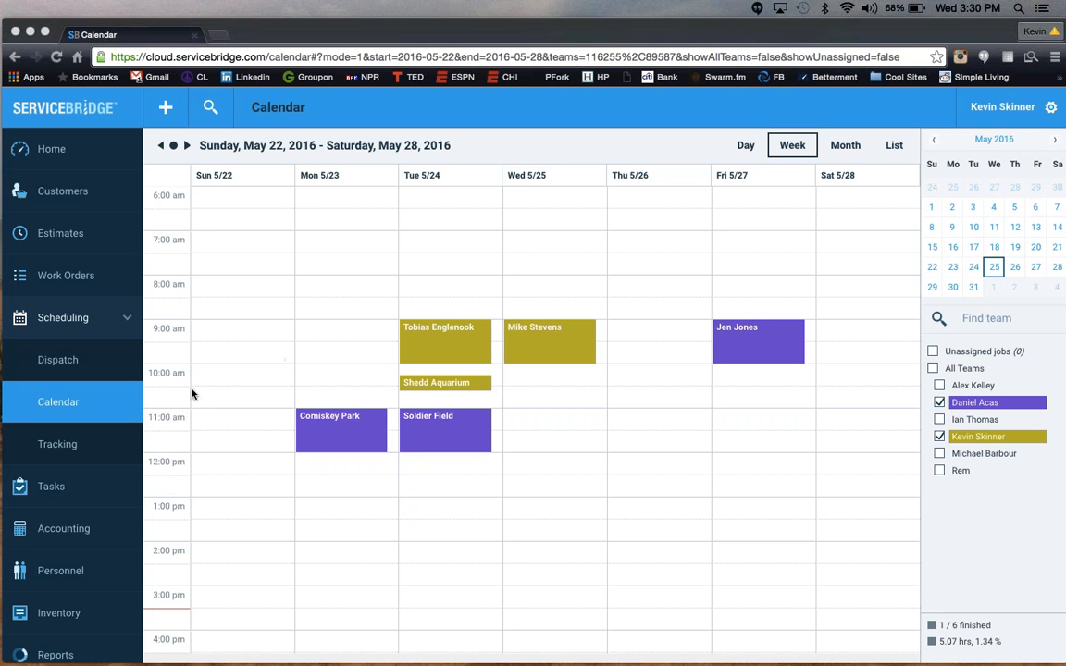
- Display the two selected teams' day schedule for Wednesday, May 25, 2016
click(240, 422)
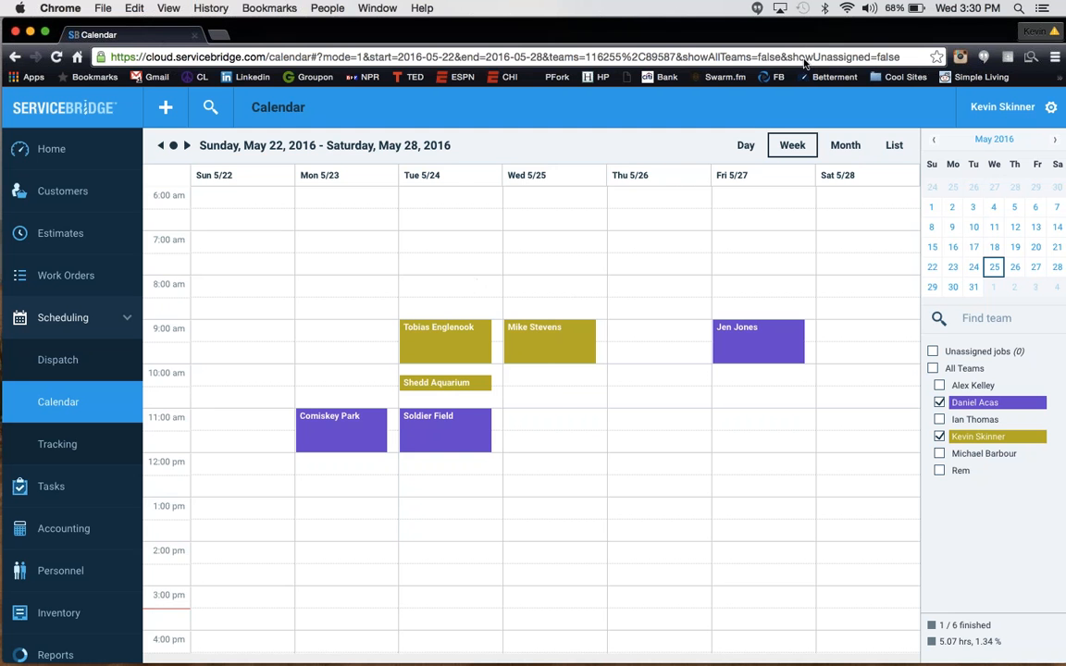
click(746, 145)
right_click(749, 142)
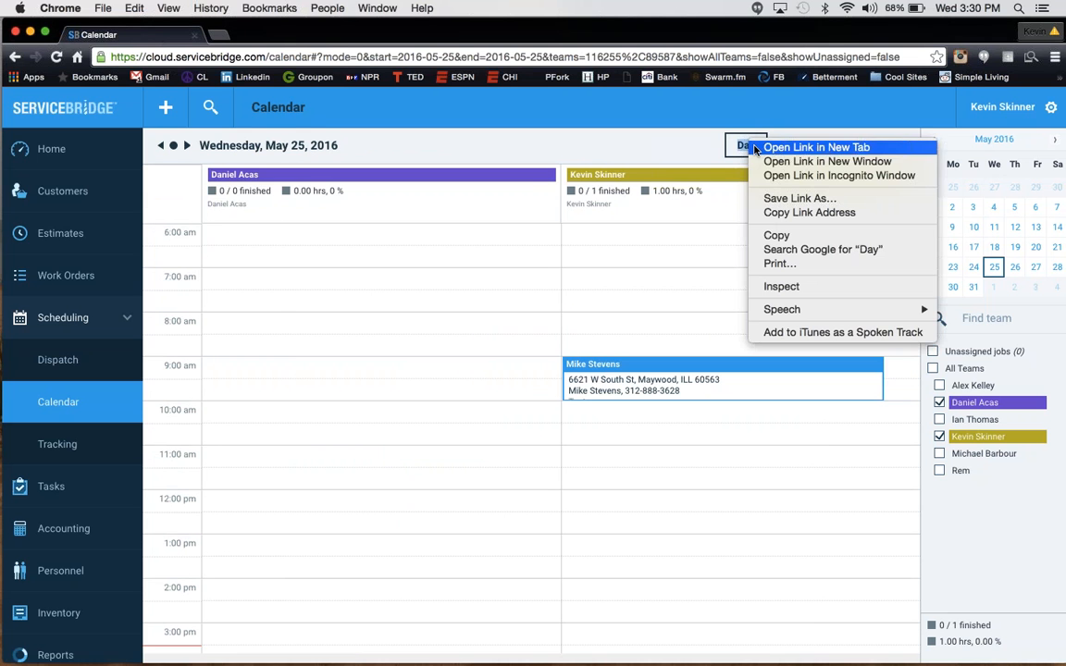
click(712, 228)
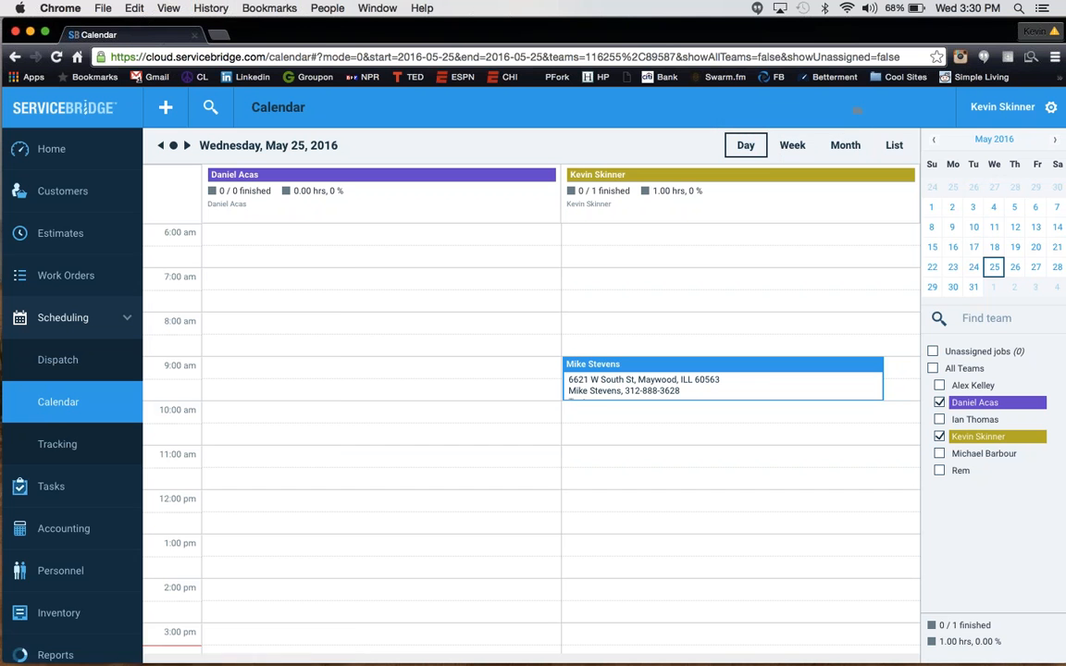
- Open a second copy of the calendar in a new browser tab and bring it to the front
right_click(793, 146)
click(813, 154)
click(250, 37)
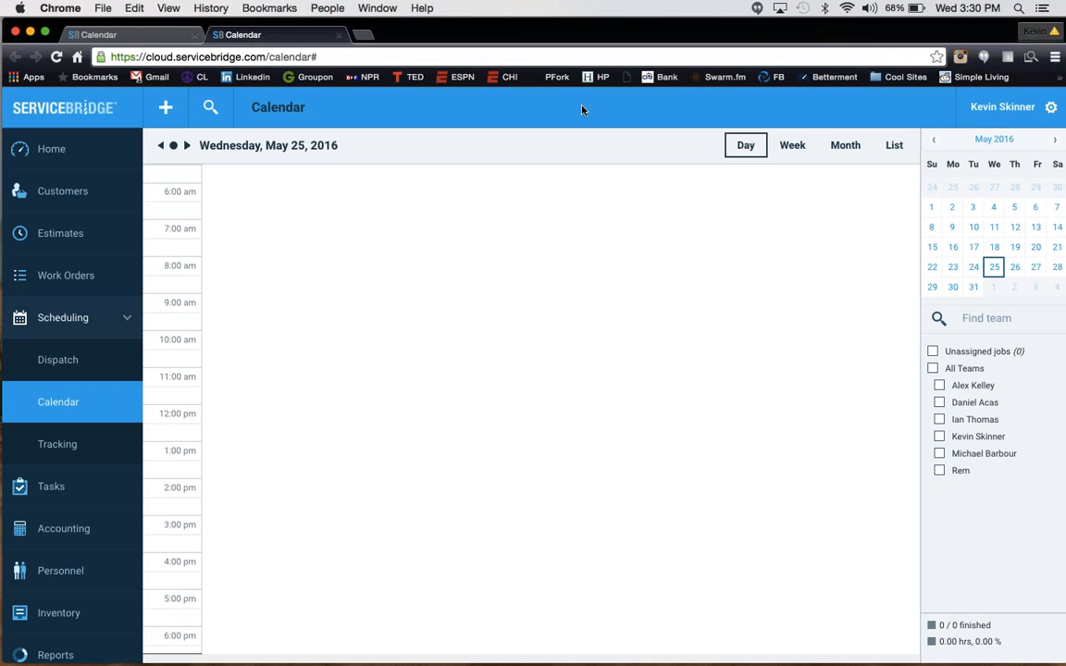
click(99, 34)
click(245, 34)
- Show all teams' jobs in the second calendar's week view for May 22 to 28, 2016, and return to the first calendar tab
click(791, 148)
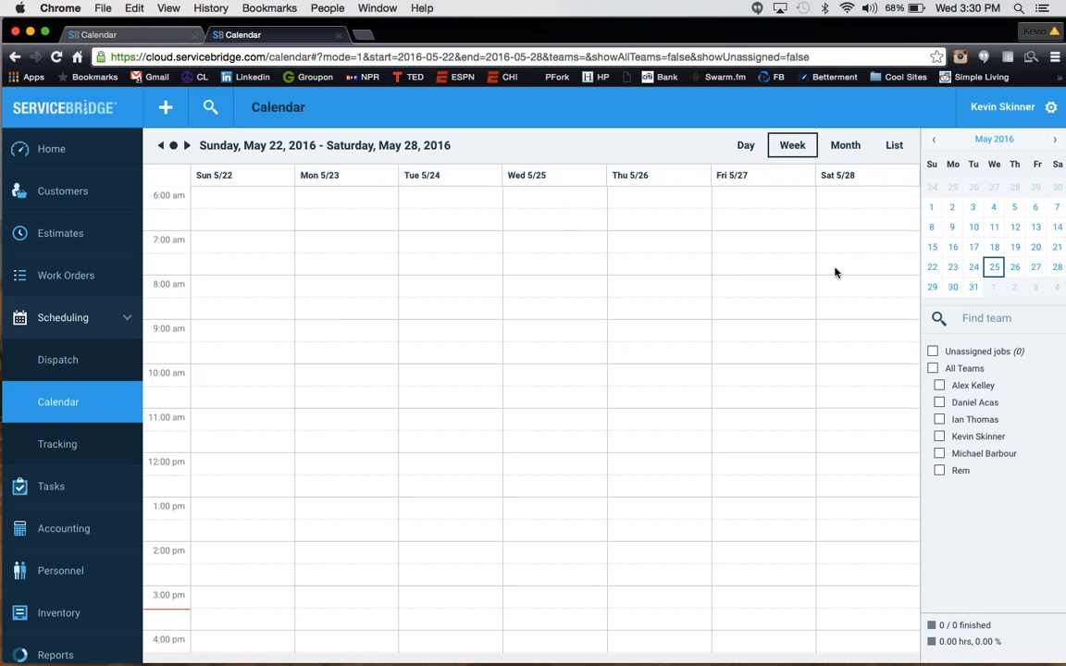
click(932, 368)
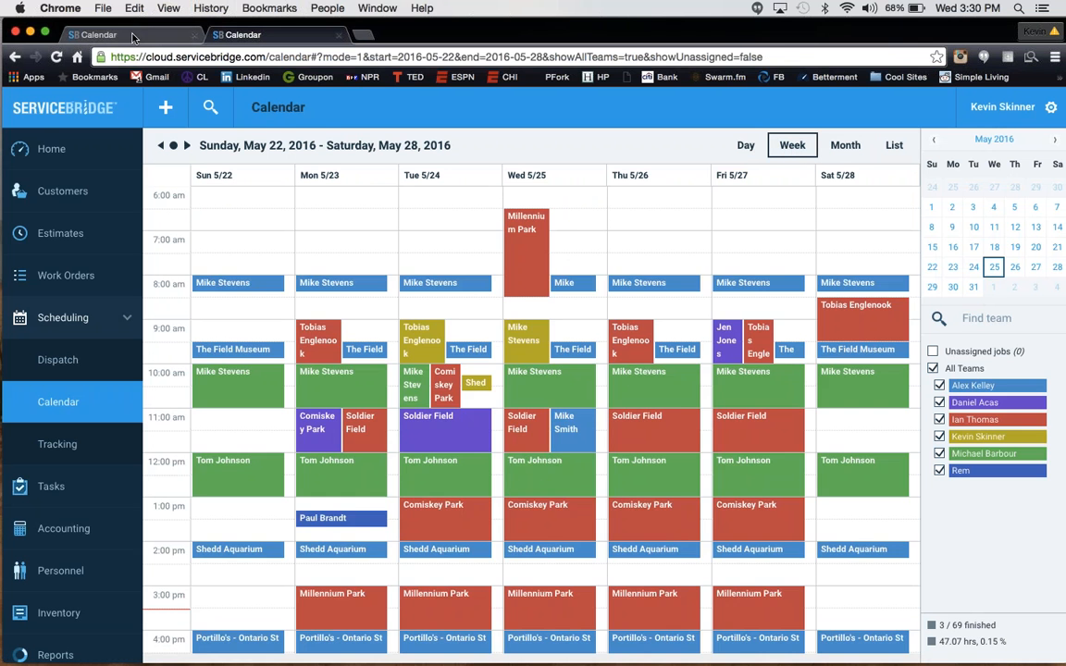
click(131, 37)
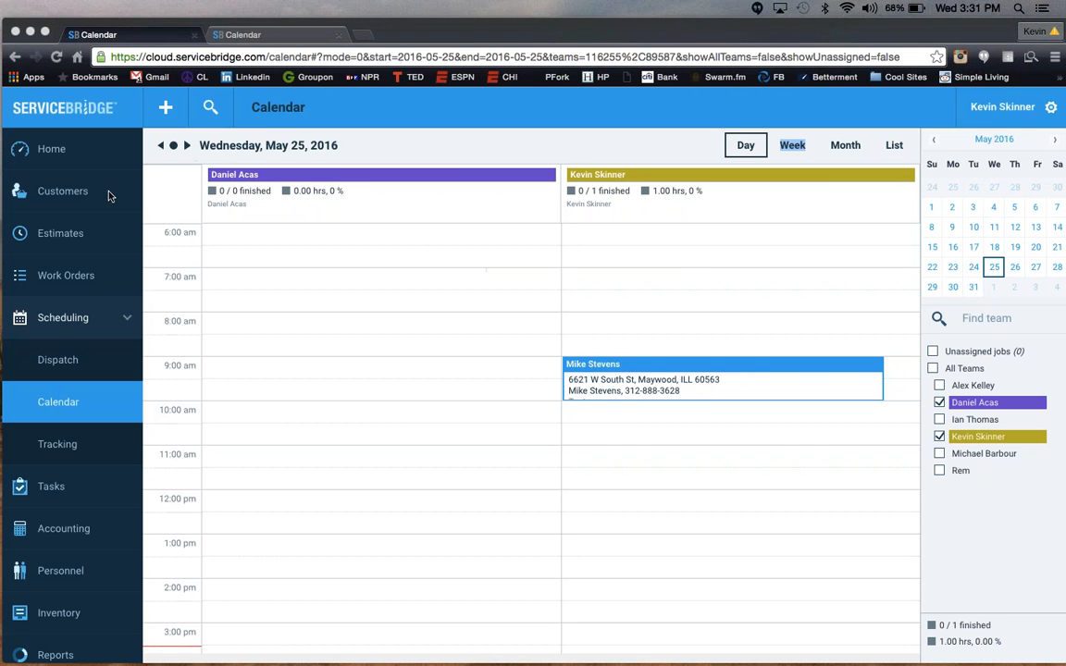
- Open the Comiskey Park customer record from the customer list
click(63, 191)
click(63, 191)
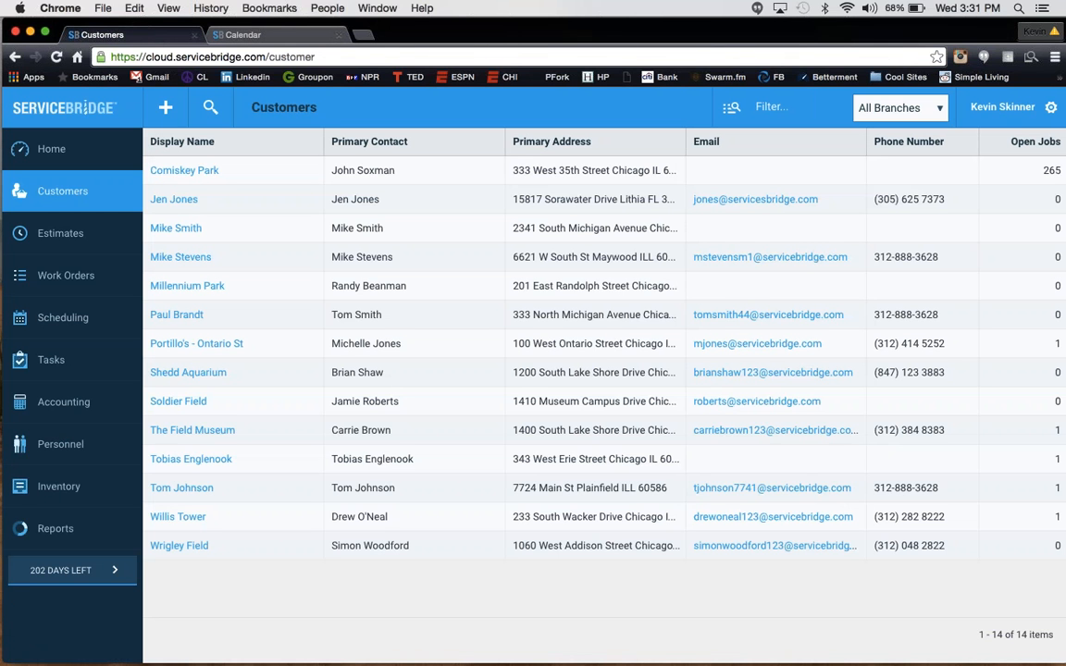
click(168, 171)
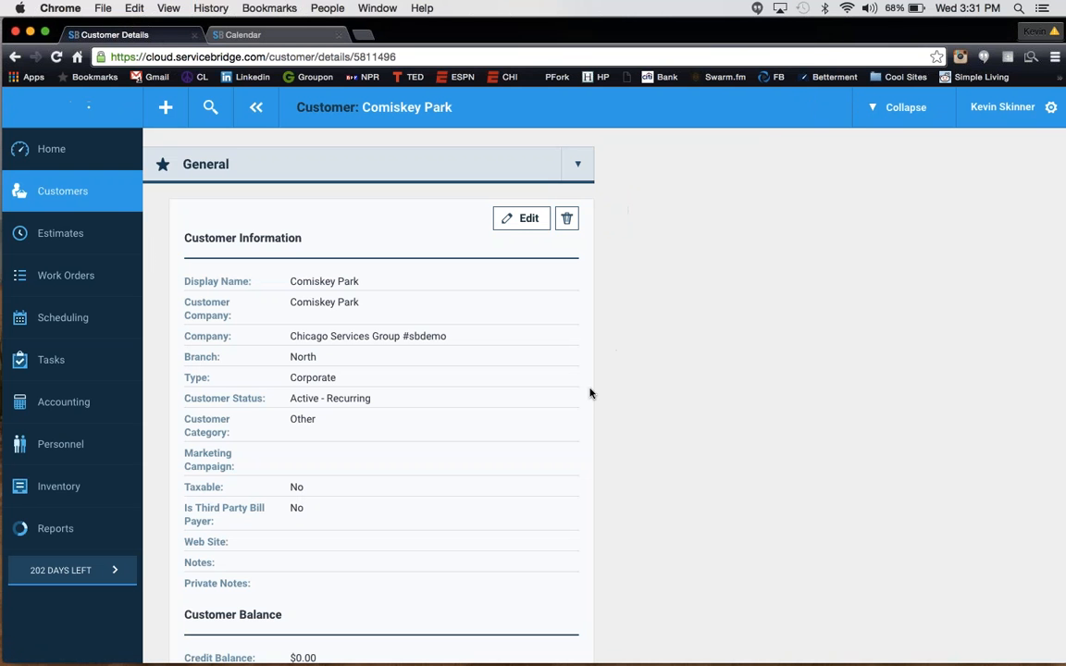
- Collapse all sections of the Comiskey Park record and expand only its Tasks section to review it
click(916, 105)
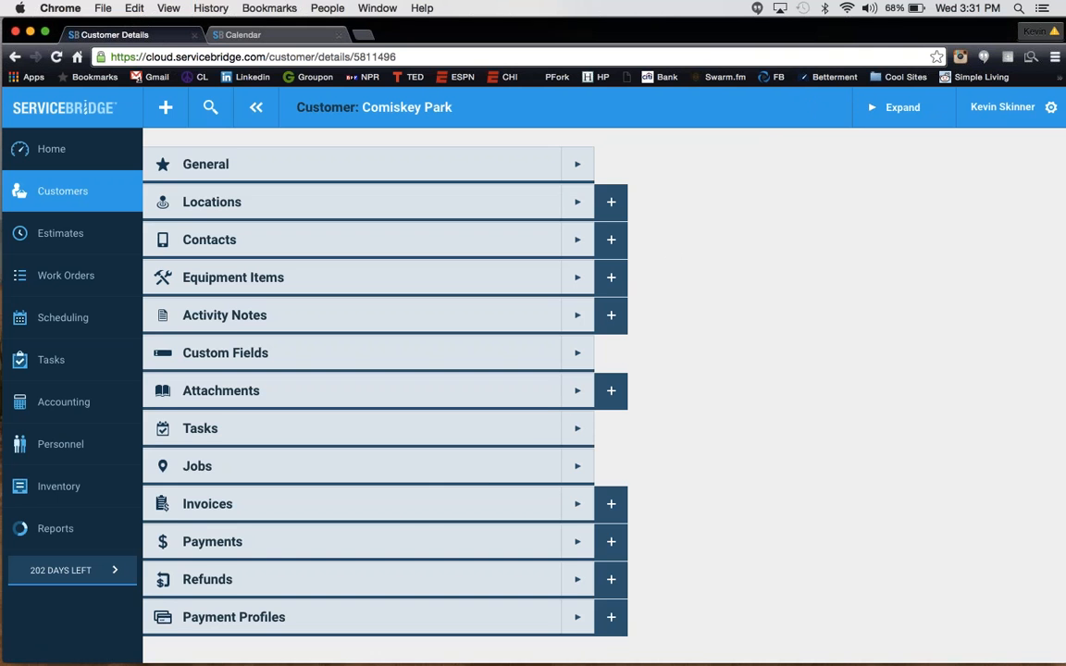
click(579, 430)
scroll(597, 472, down, 3)
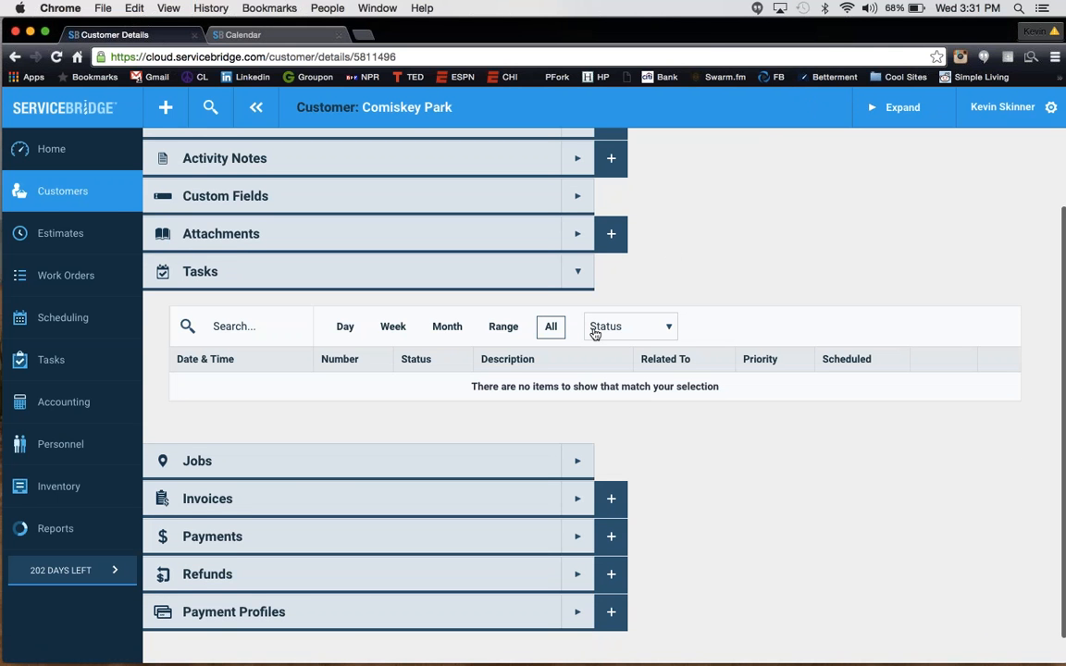
scroll(629, 314, up, 3)
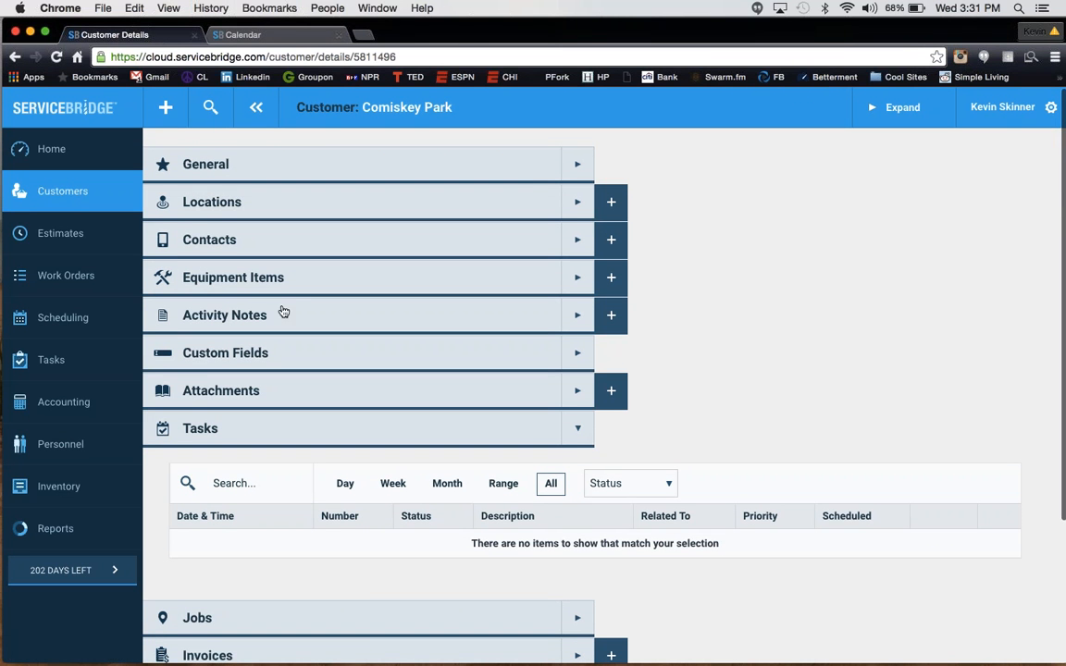
- Open the options for creating a new item while staying on the Comiskey Park customer record
click(163, 110)
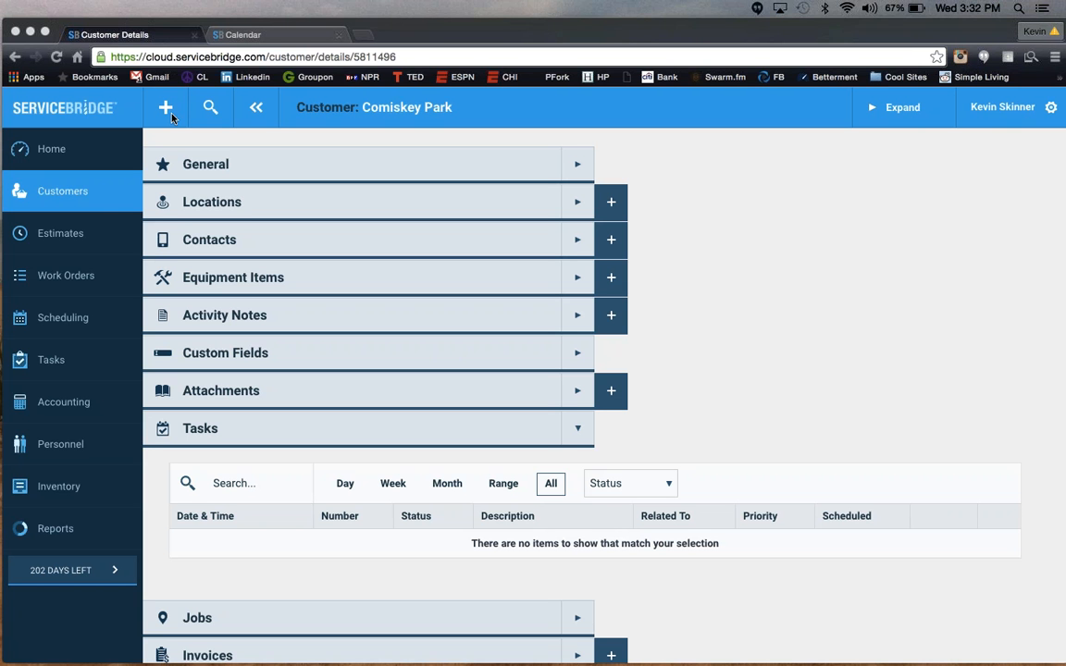
click(407, 304)
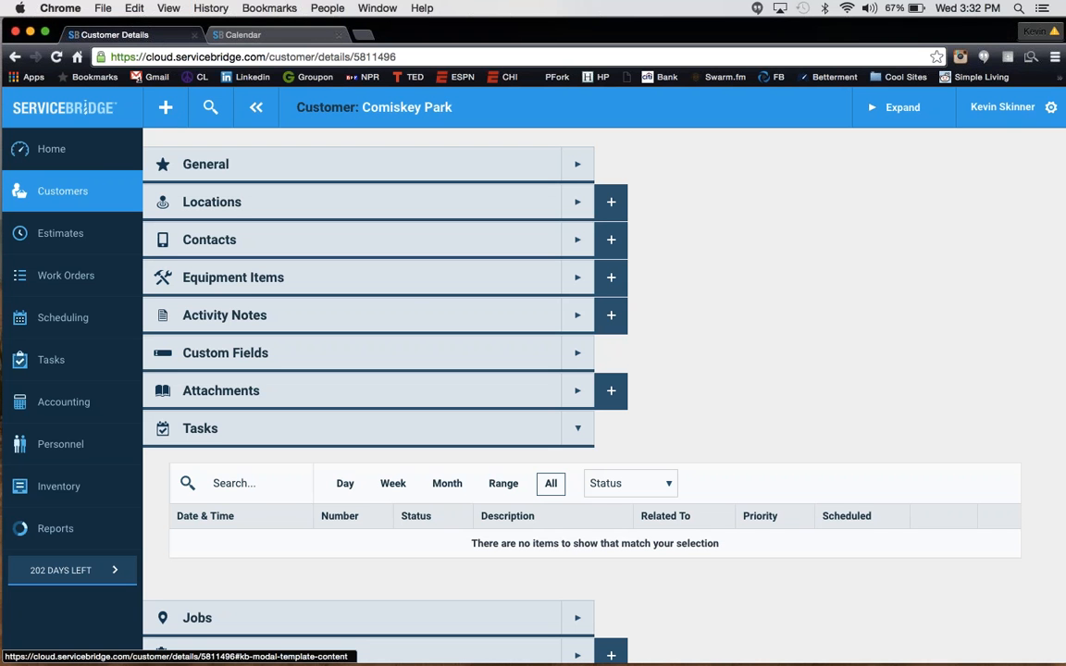